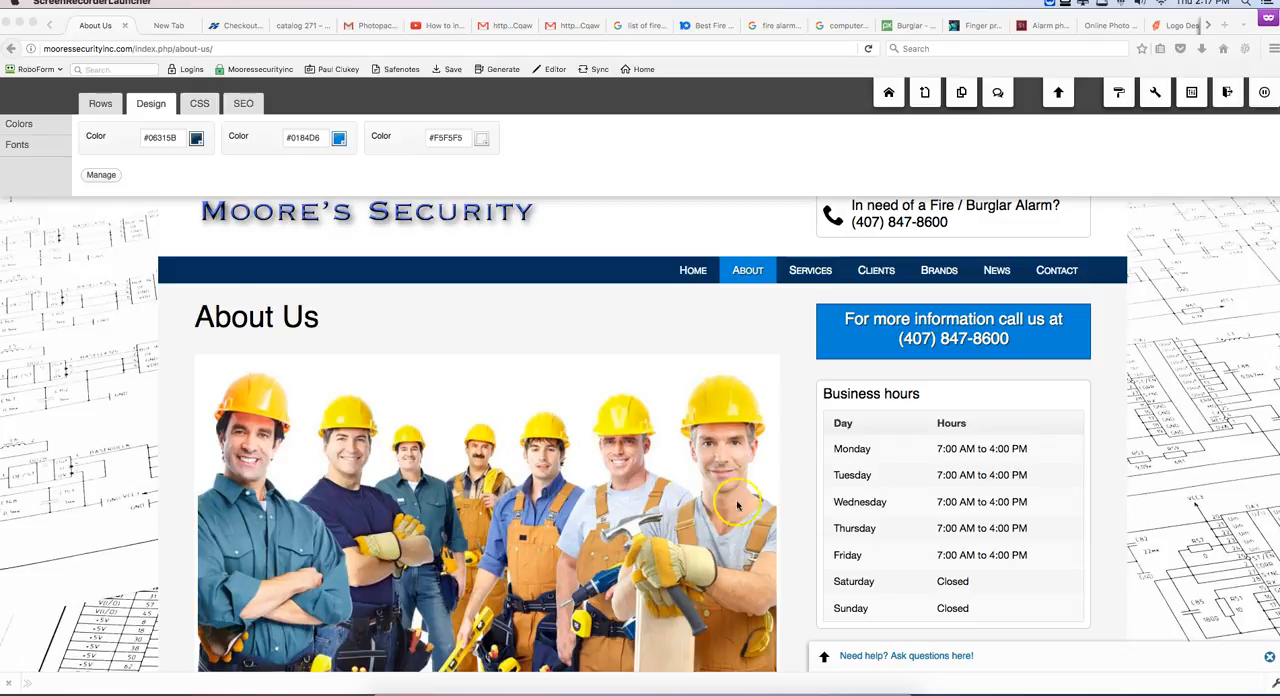
# Step: Delete the image of the workers in yellow hard hats from the About Us page
pyautogui.scroll(-2, 627, 477)
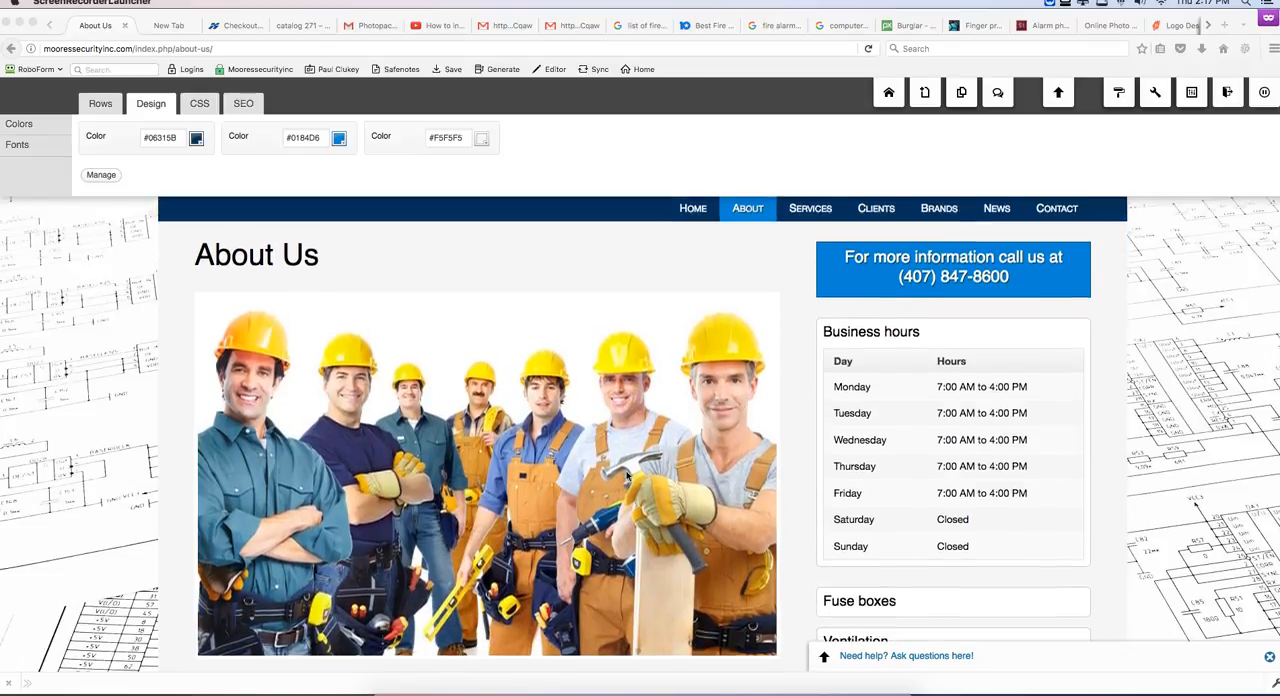
pyautogui.moveTo(655, 362)
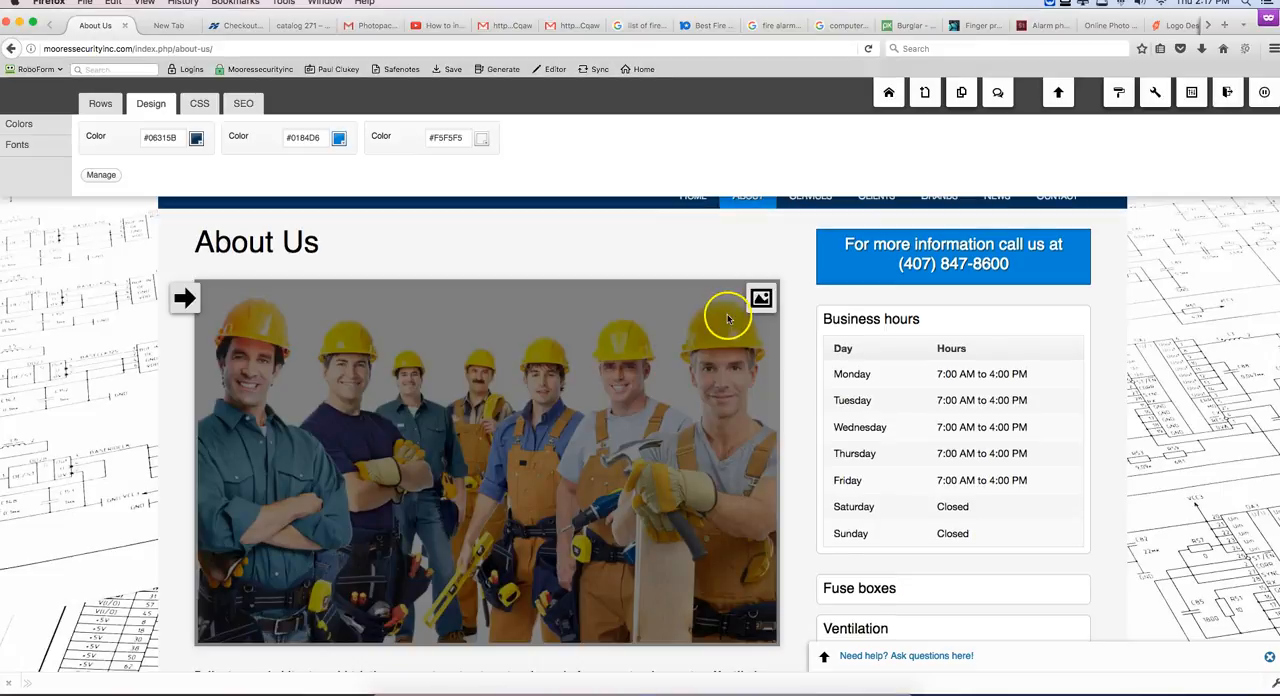
pyautogui.moveTo(761, 300)
pyautogui.click(762, 367)
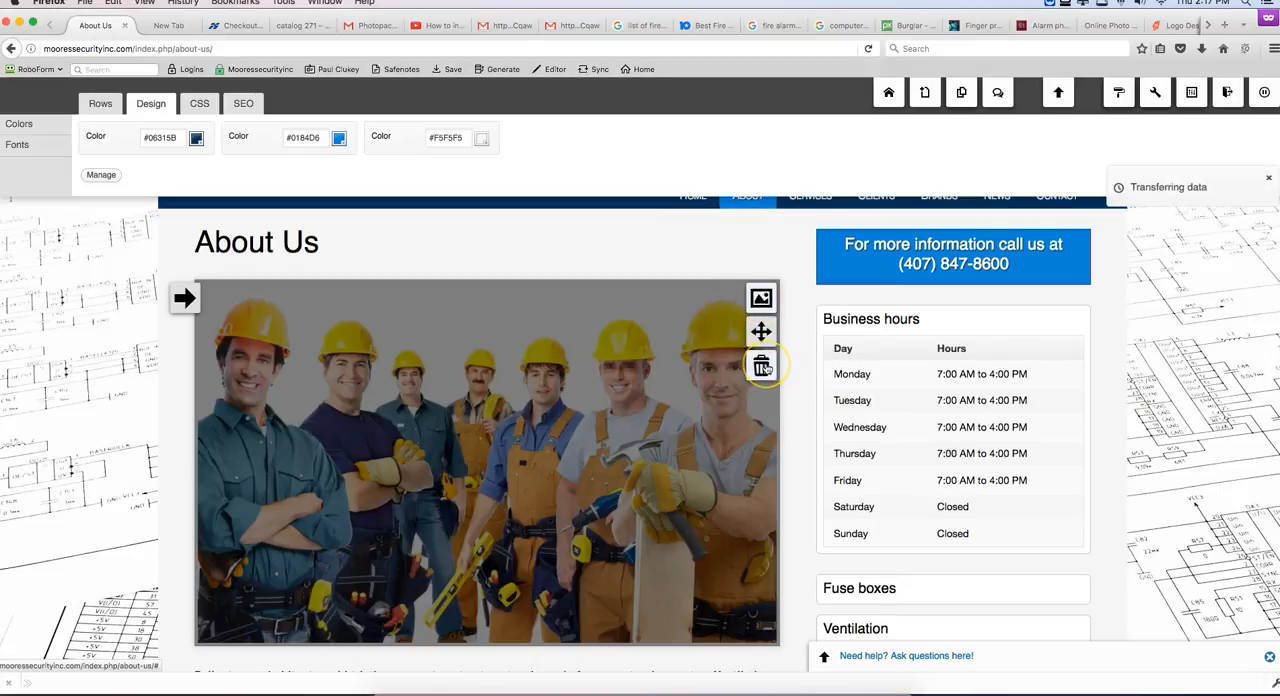
pyautogui.click(882, 123)
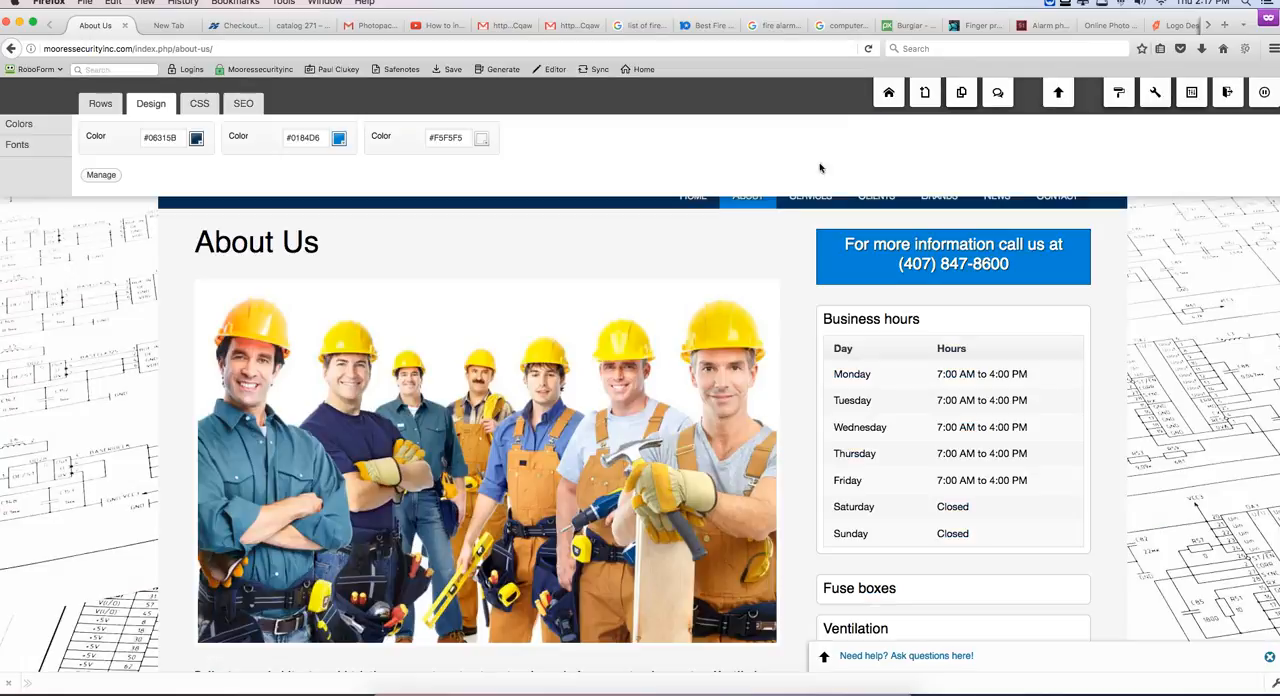
pyautogui.moveTo(726, 346)
pyautogui.click(762, 367)
pyautogui.click(714, 322)
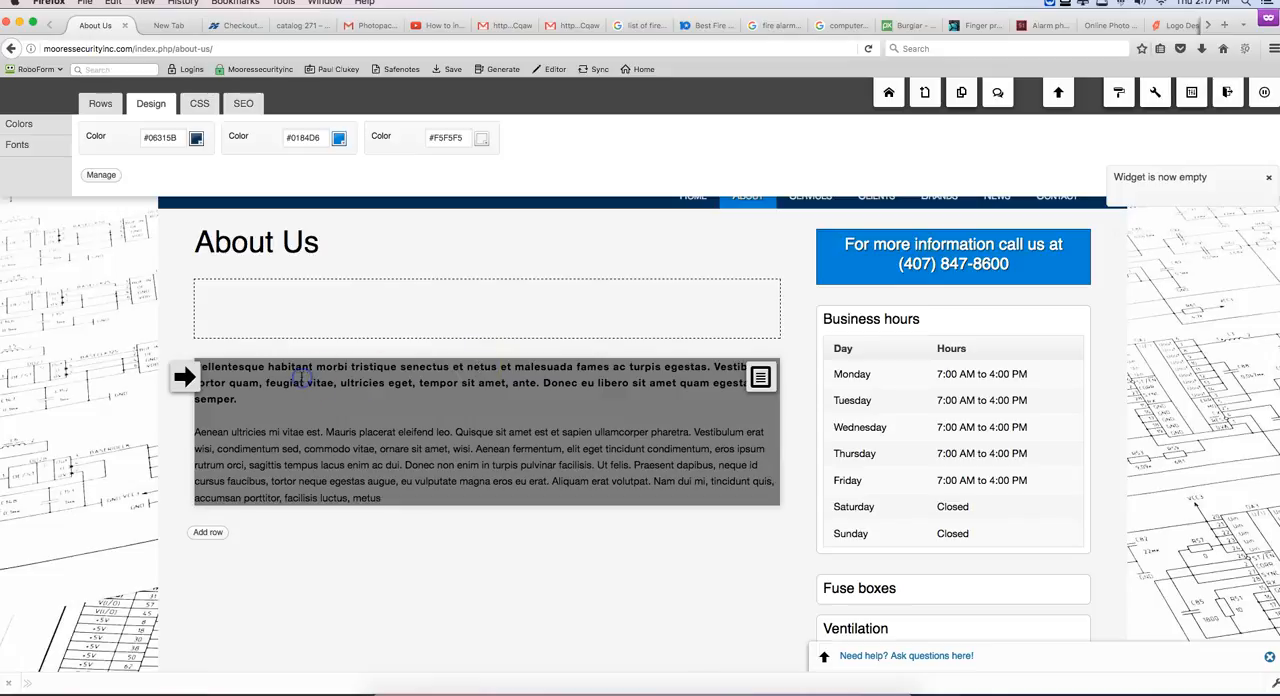
# Step: Link the text mooressecurityinc.com in the About Moore's Security widget to the internal Home article and save the widget
pyautogui.click(365, 436)
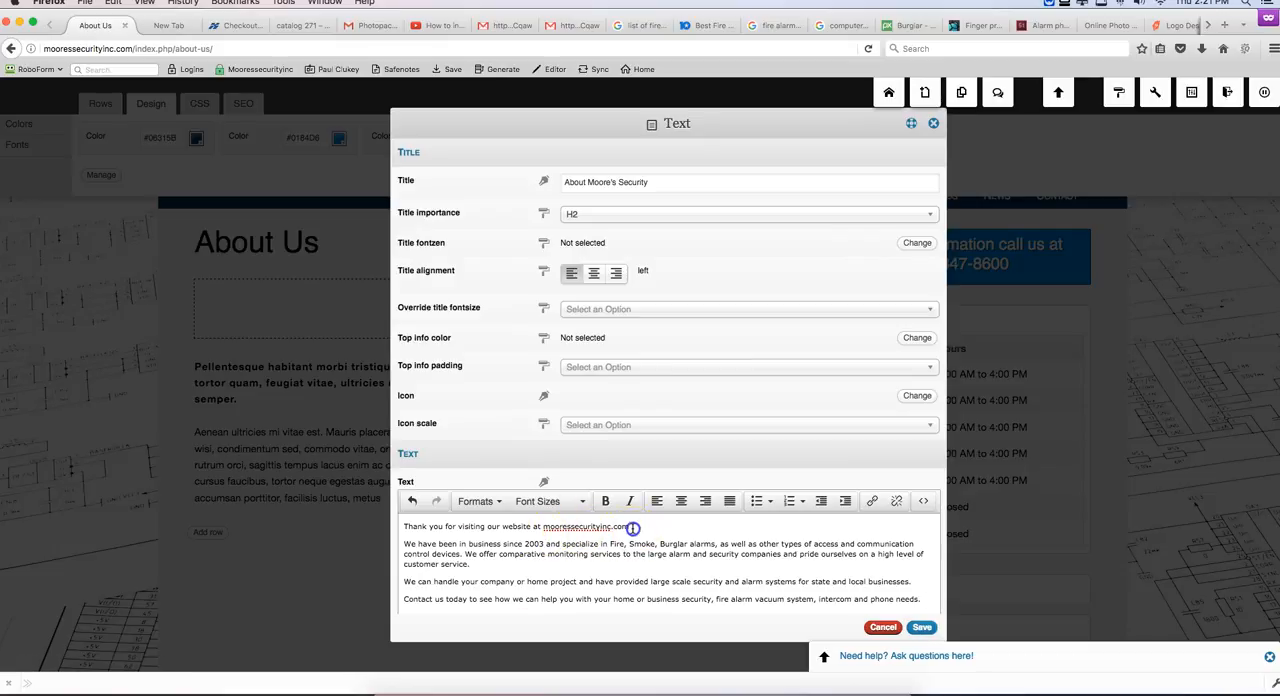
pyautogui.click(872, 500)
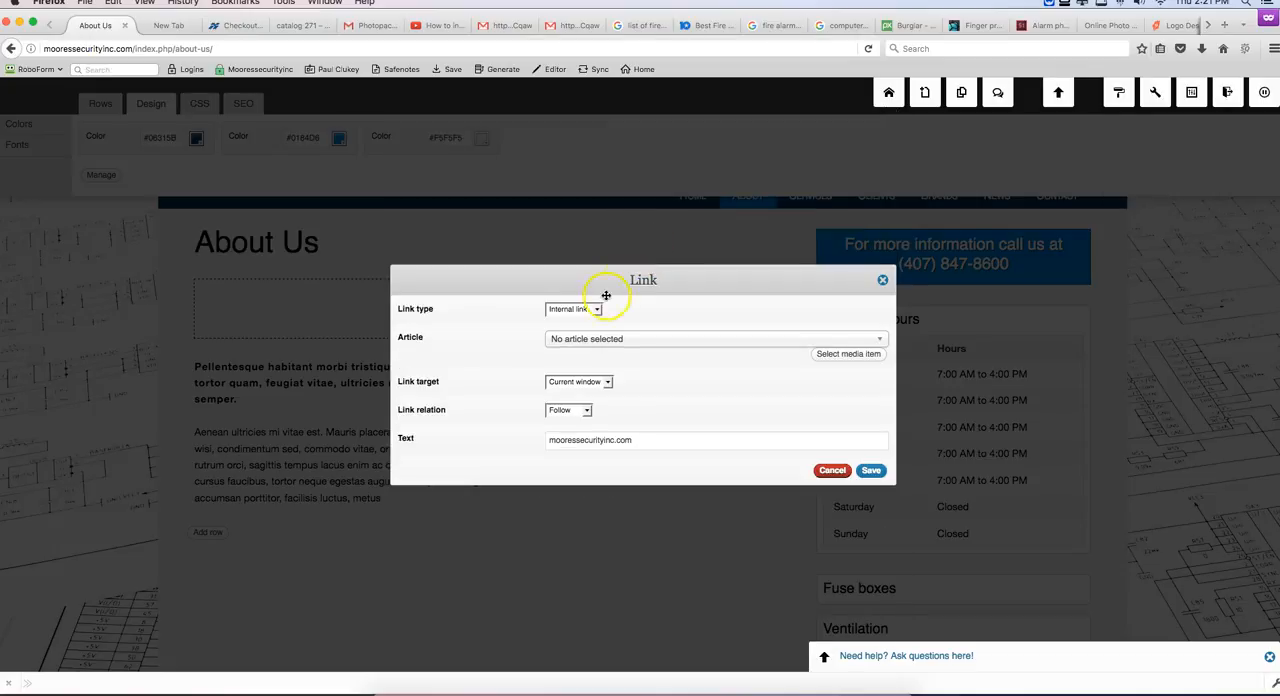
pyautogui.click(742, 340)
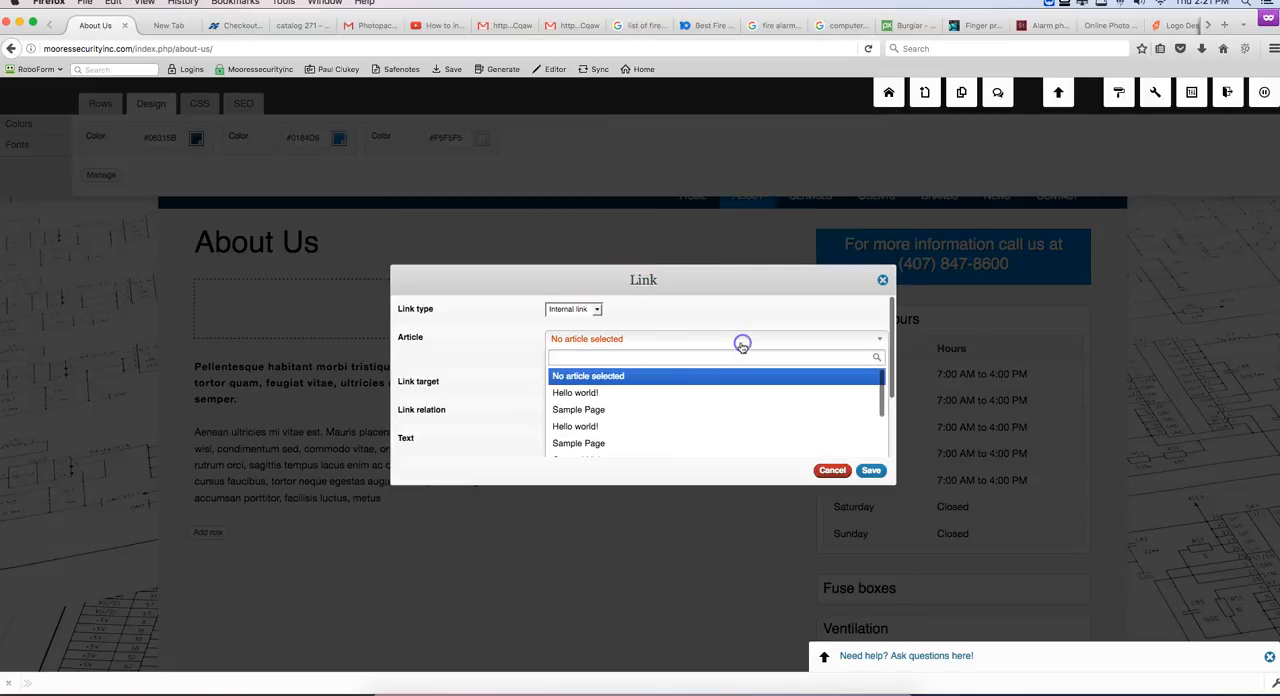
pyautogui.scroll(-2, 616, 412)
pyautogui.scroll(-4, 618, 419)
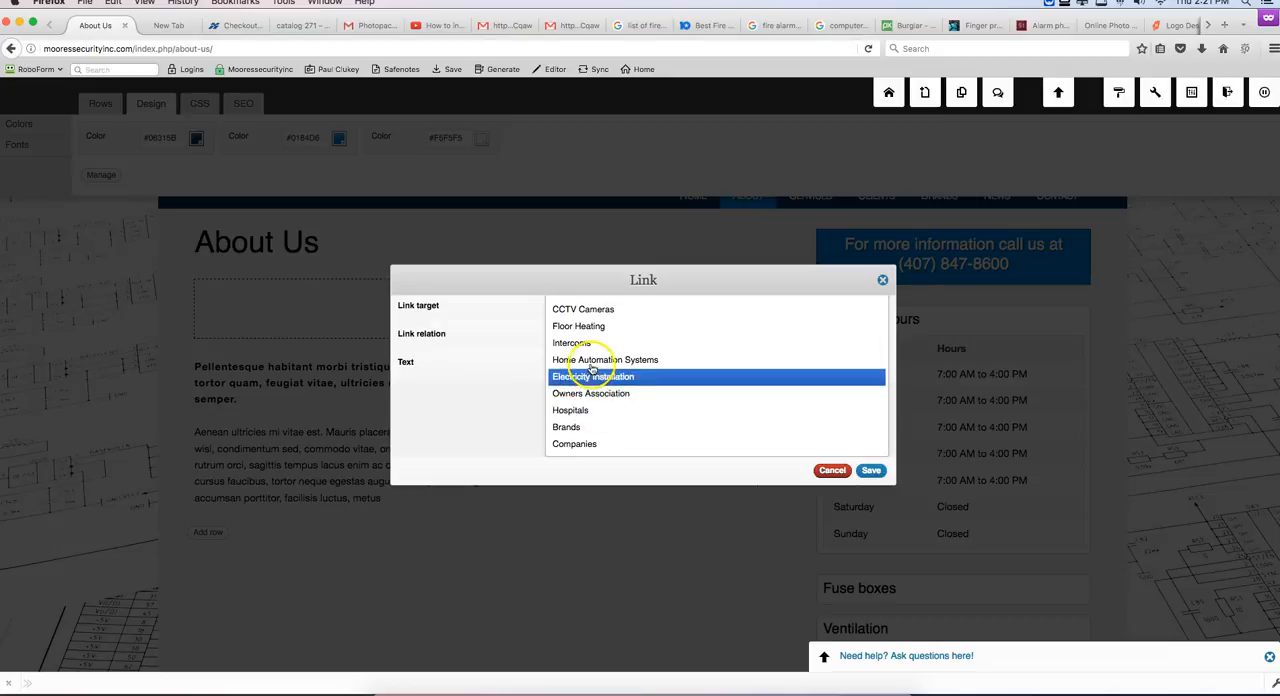
pyautogui.scroll(3, 593, 362)
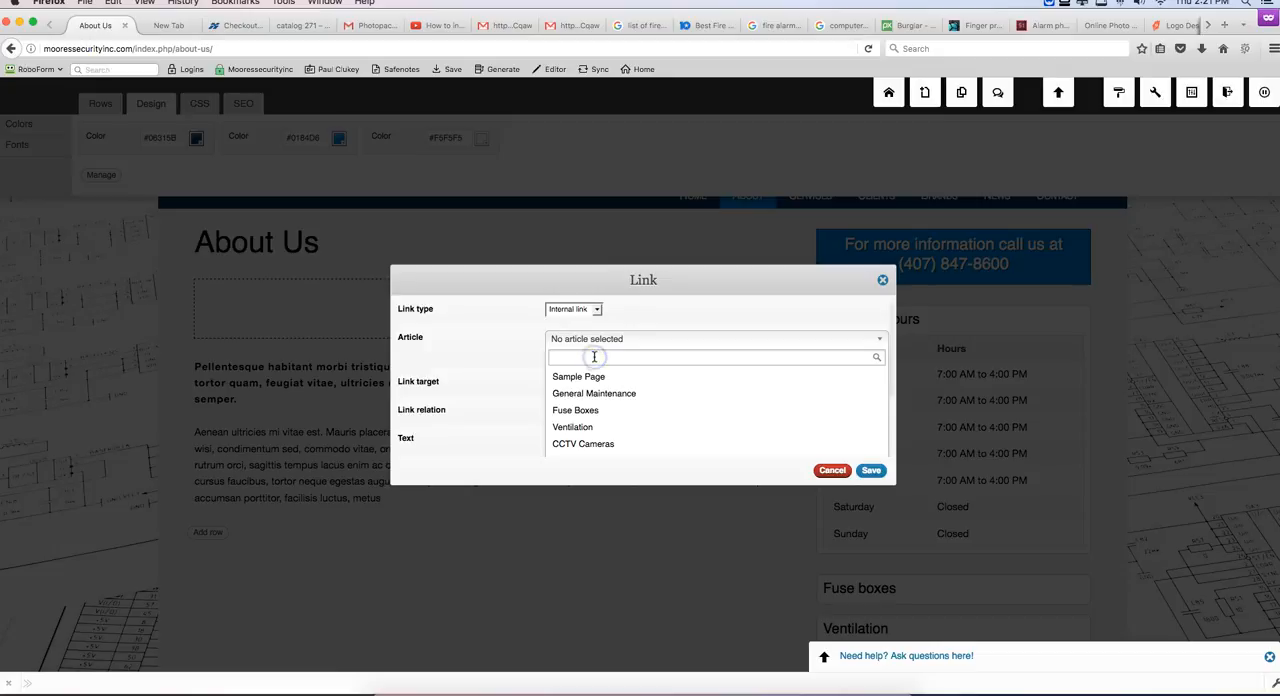
pyautogui.click(683, 357)
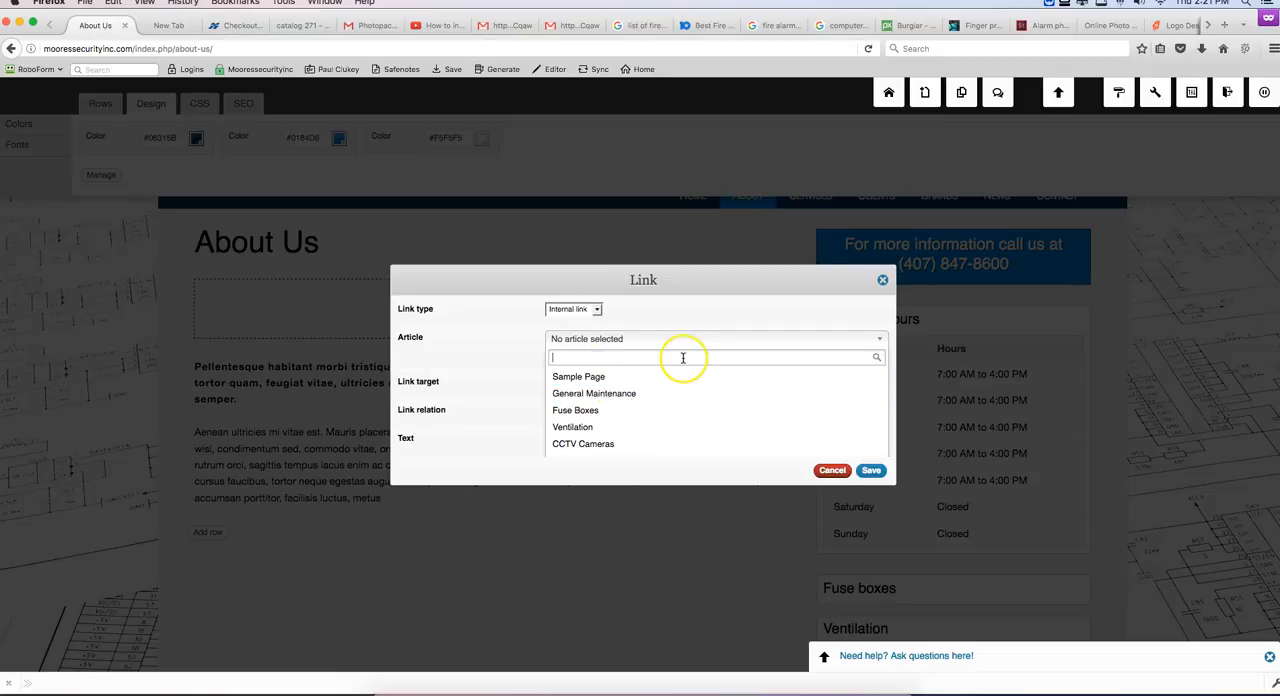
pyautogui.write('hom')
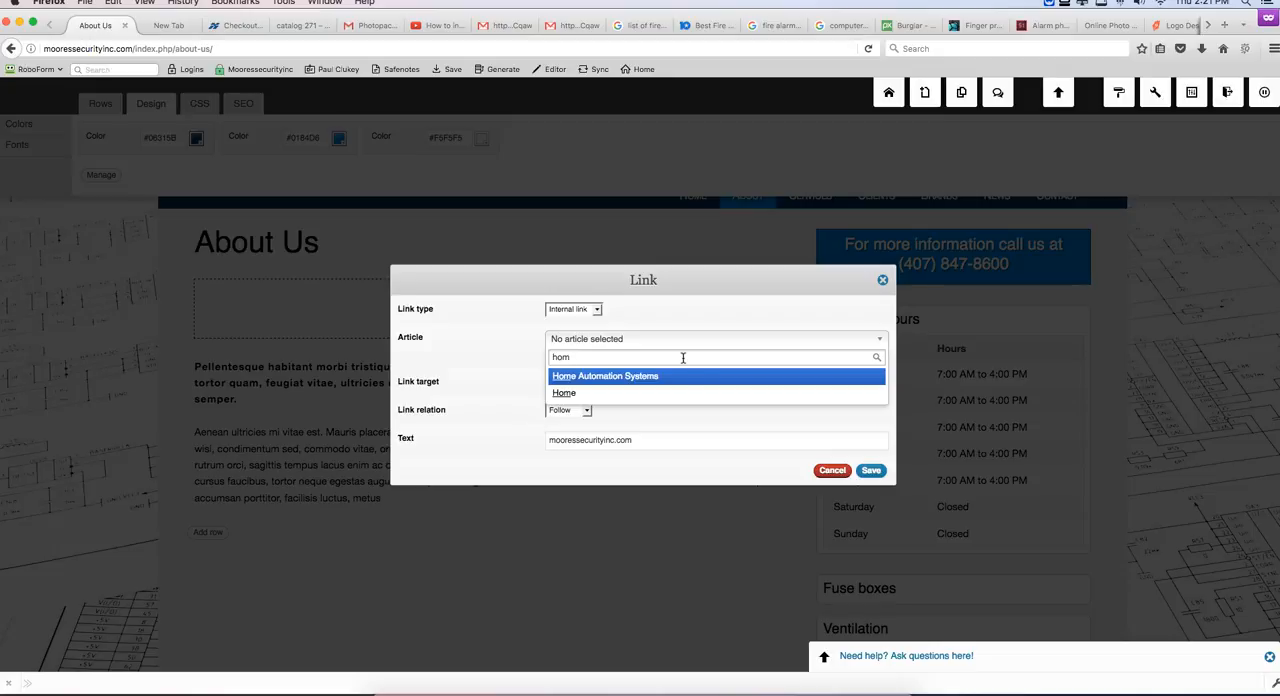
pyautogui.click(617, 393)
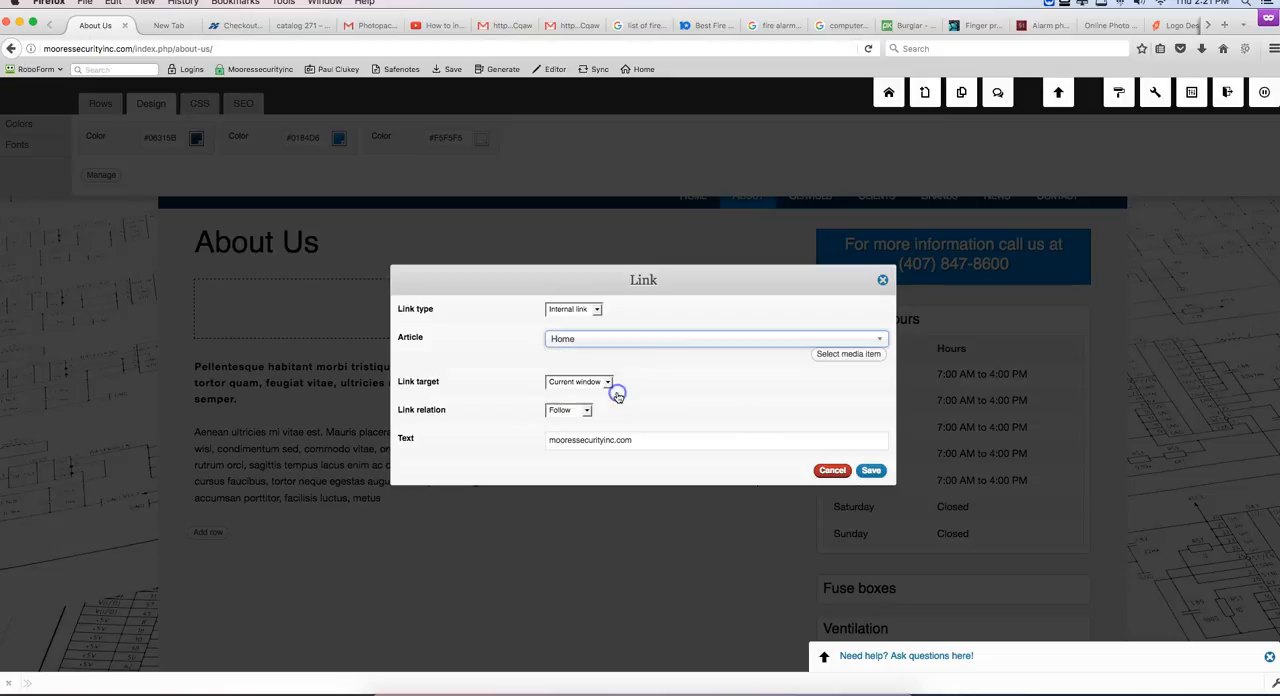
pyautogui.click(873, 471)
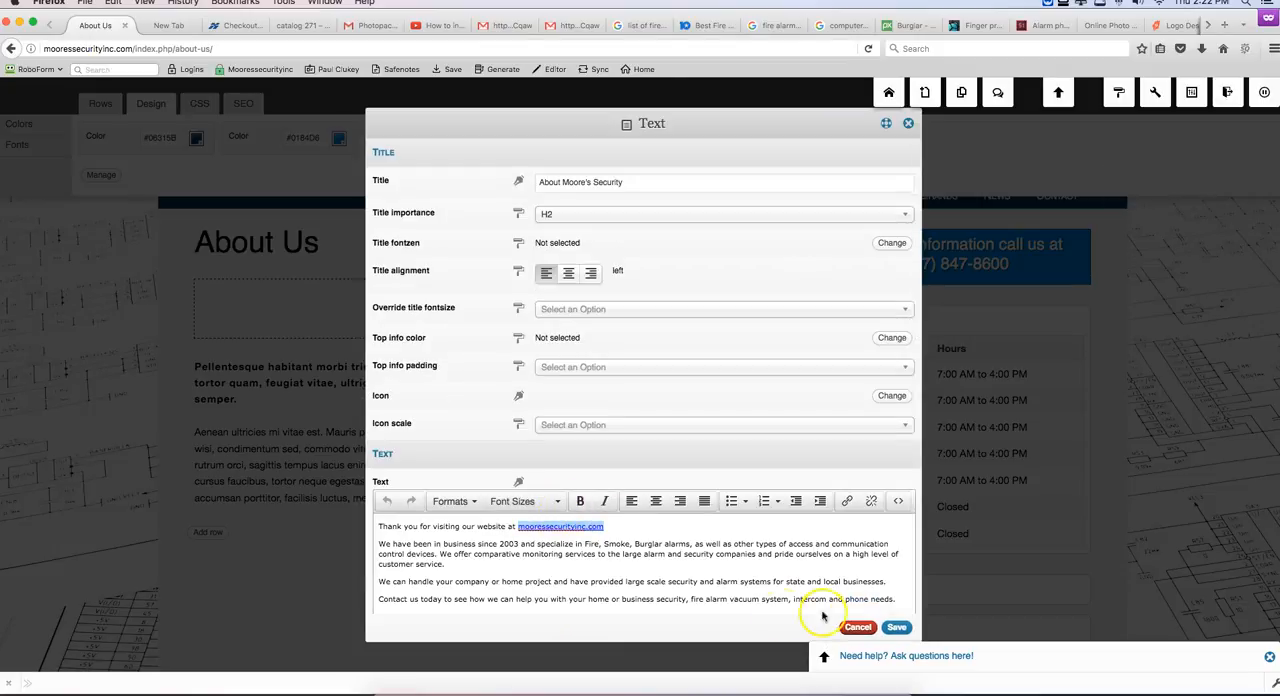
pyautogui.click(896, 627)
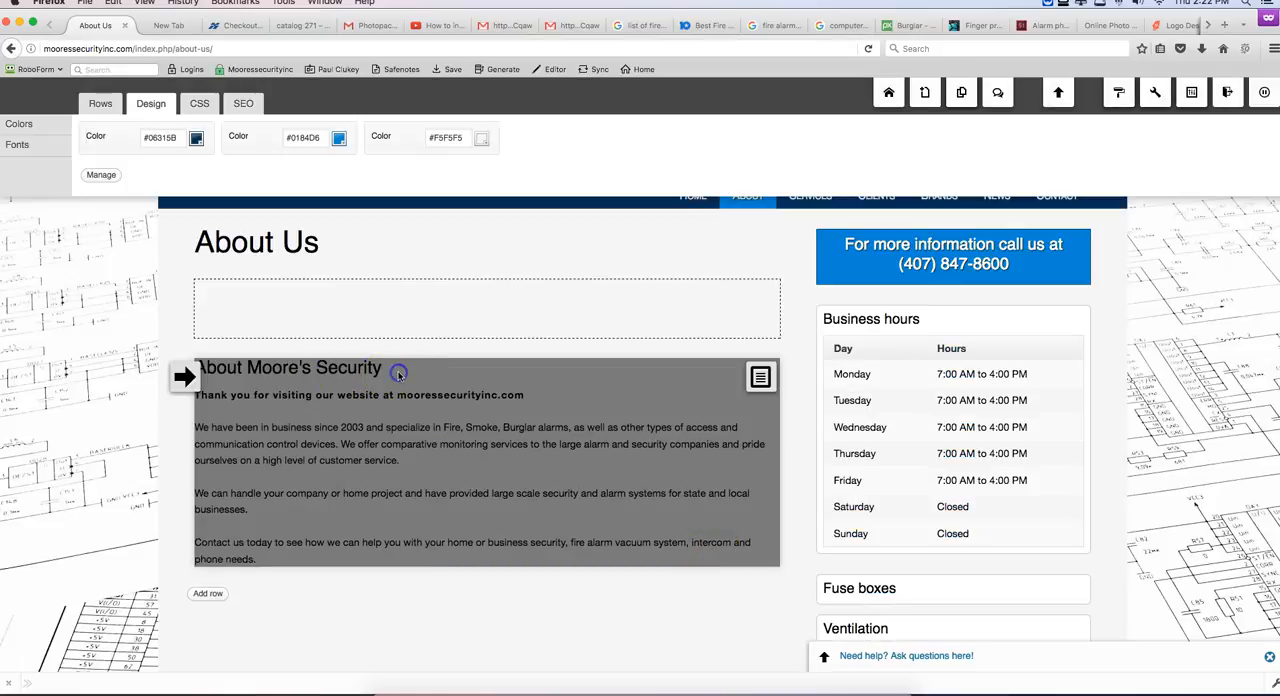
# Step: Change the title of the about text widget to "About Moore's Security, Inc." and save it
pyautogui.click(760, 377)
pyautogui.click(766, 368)
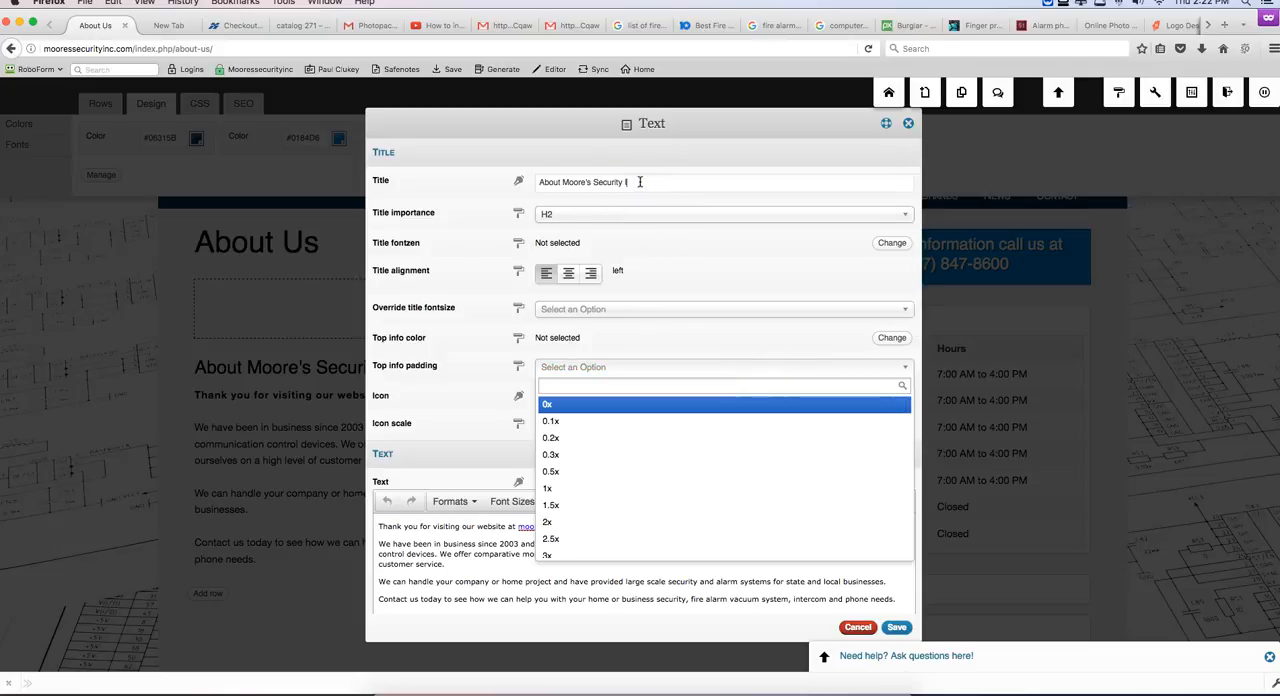
pyautogui.click(611, 154)
pyautogui.click(621, 182)
pyautogui.write(', Inc.')
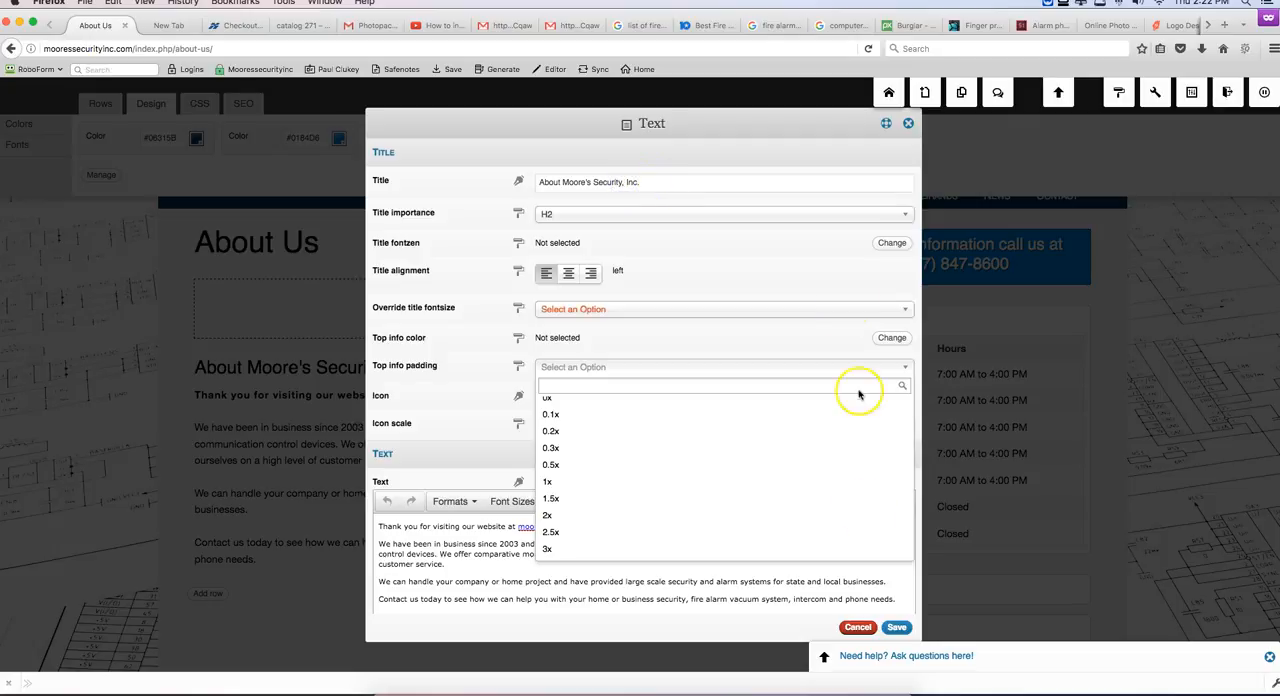
pyautogui.click(897, 627)
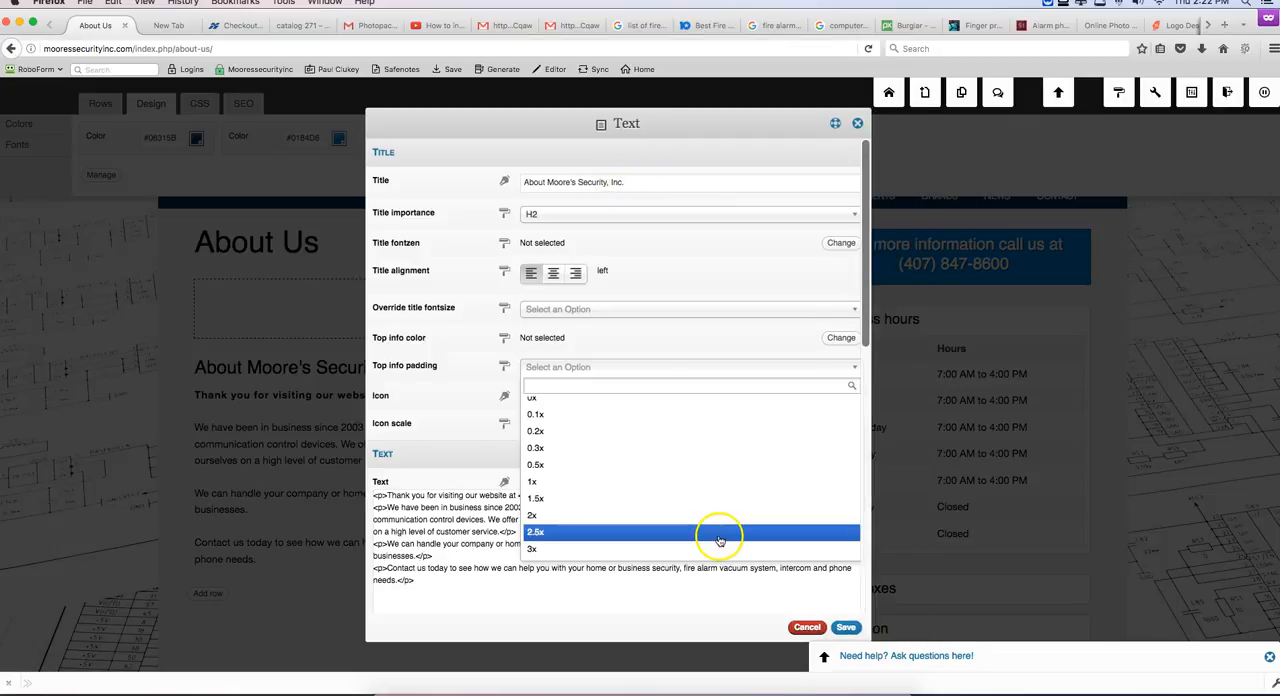
# Step: Open the settings of the Fuse boxes item in the page's sidebar
pyautogui.scroll(-3, 490, 522)
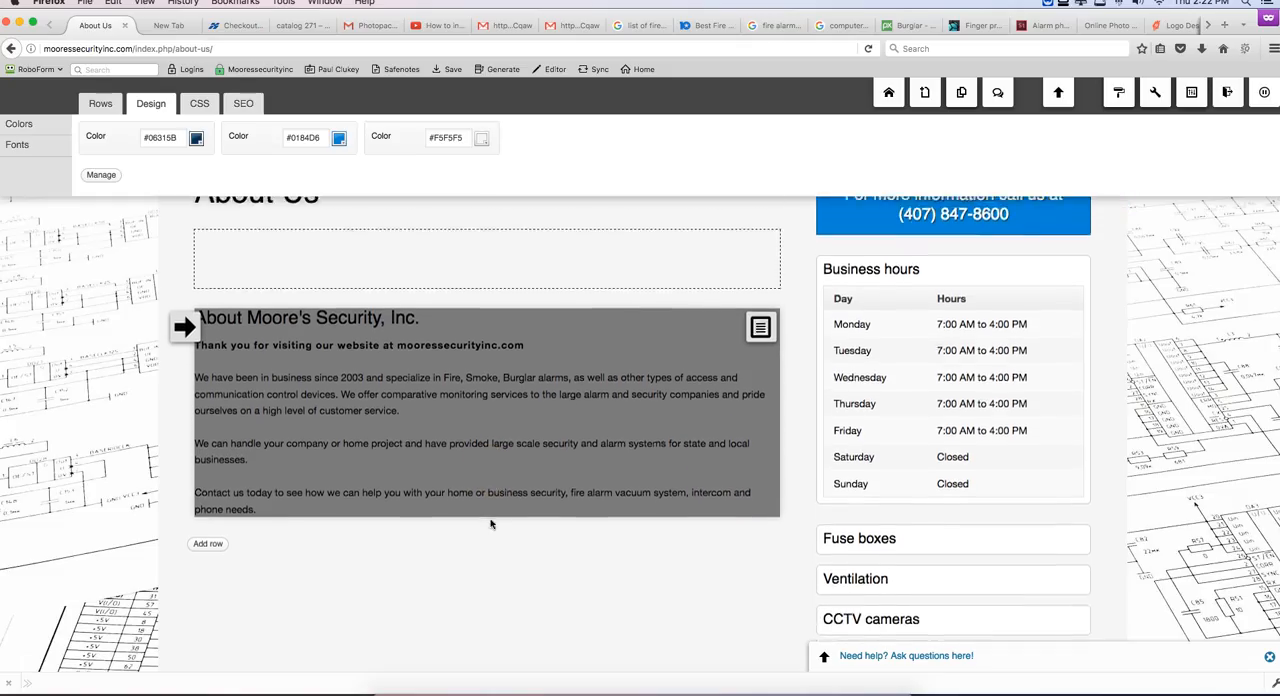
pyautogui.scroll(-3, 923, 471)
pyautogui.scroll(-2, 928, 481)
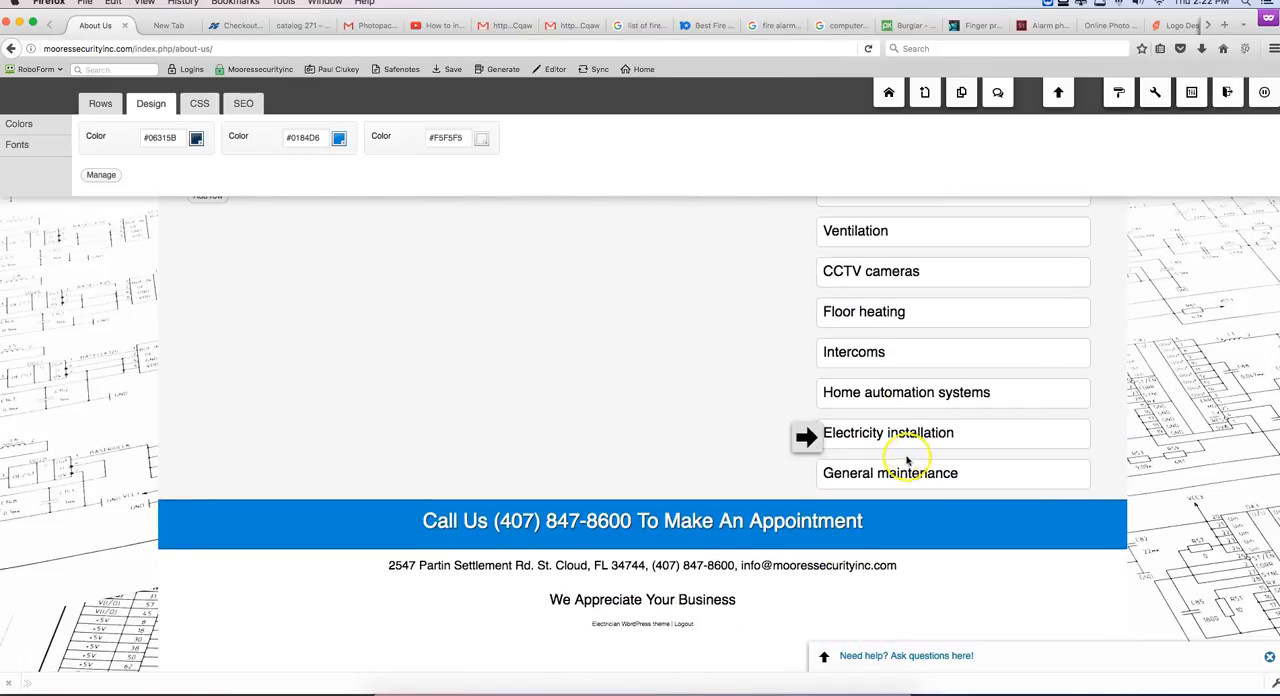
pyautogui.scroll(2, 920, 453)
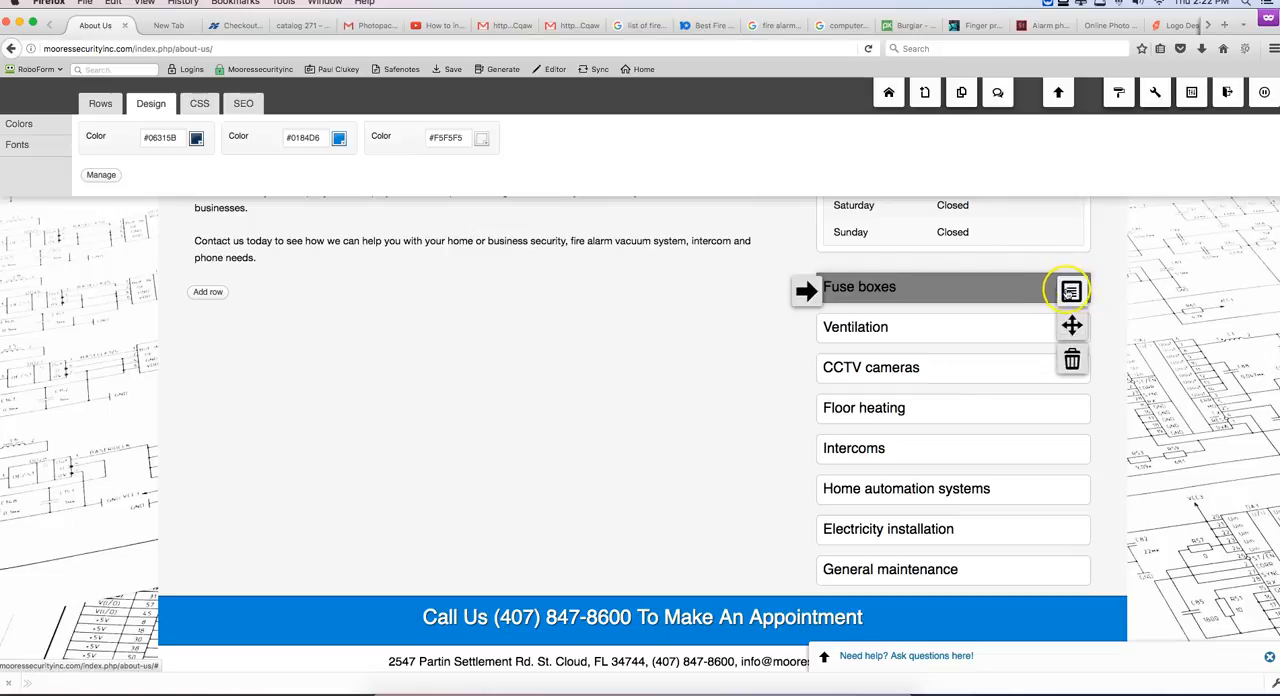
pyautogui.click(1067, 290)
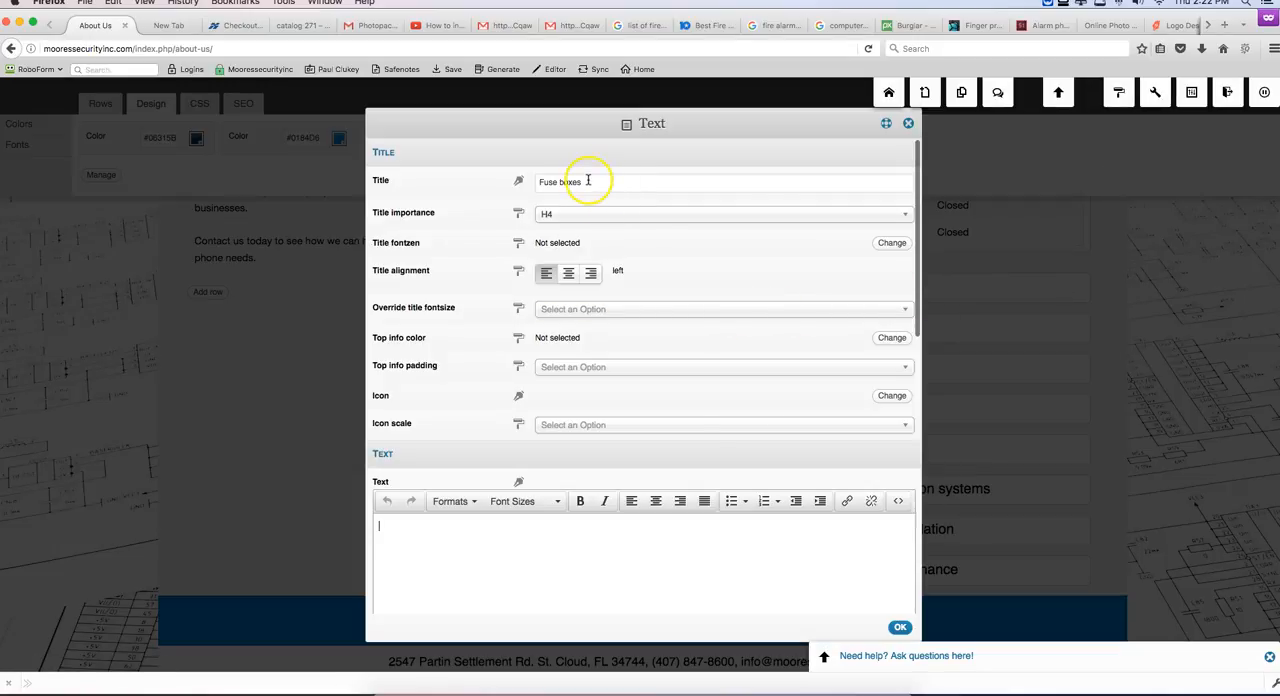
# Step: Load mooressecurityinc.com in the empty browser tab and check the service headings on the home page
pyautogui.click(166, 26)
pyautogui.click(128, 49)
pyautogui.write('moore')
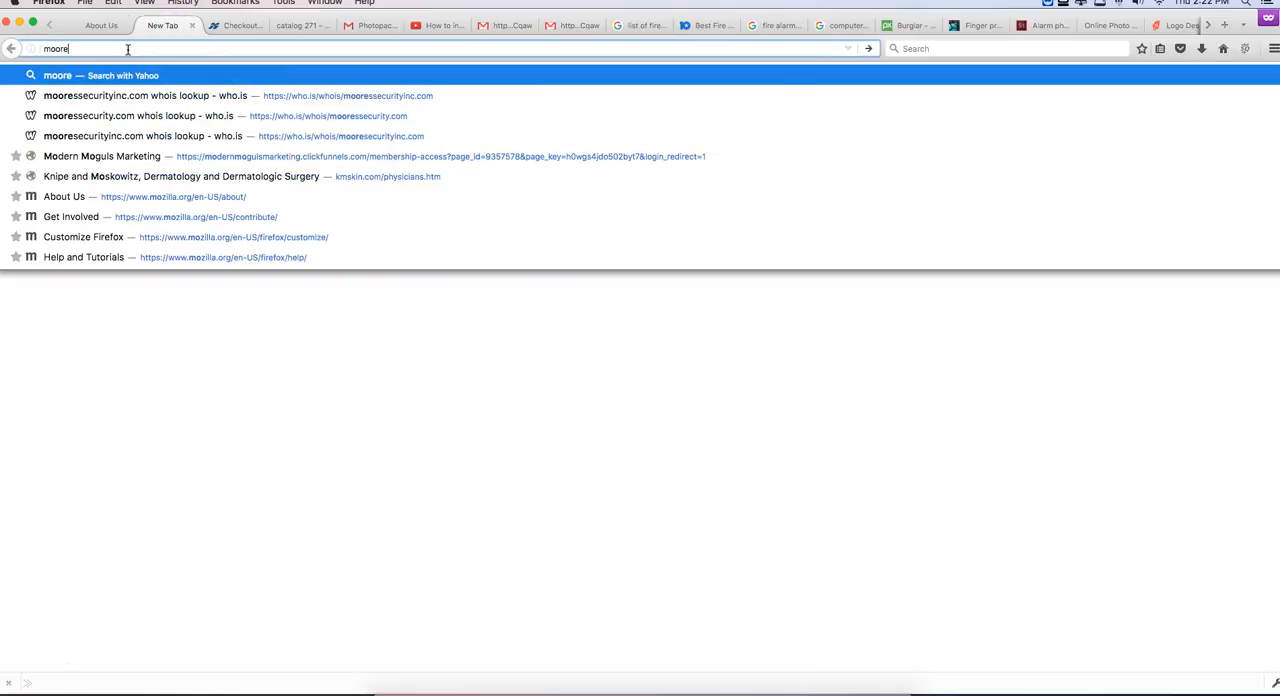
pyautogui.write('ssecurity')
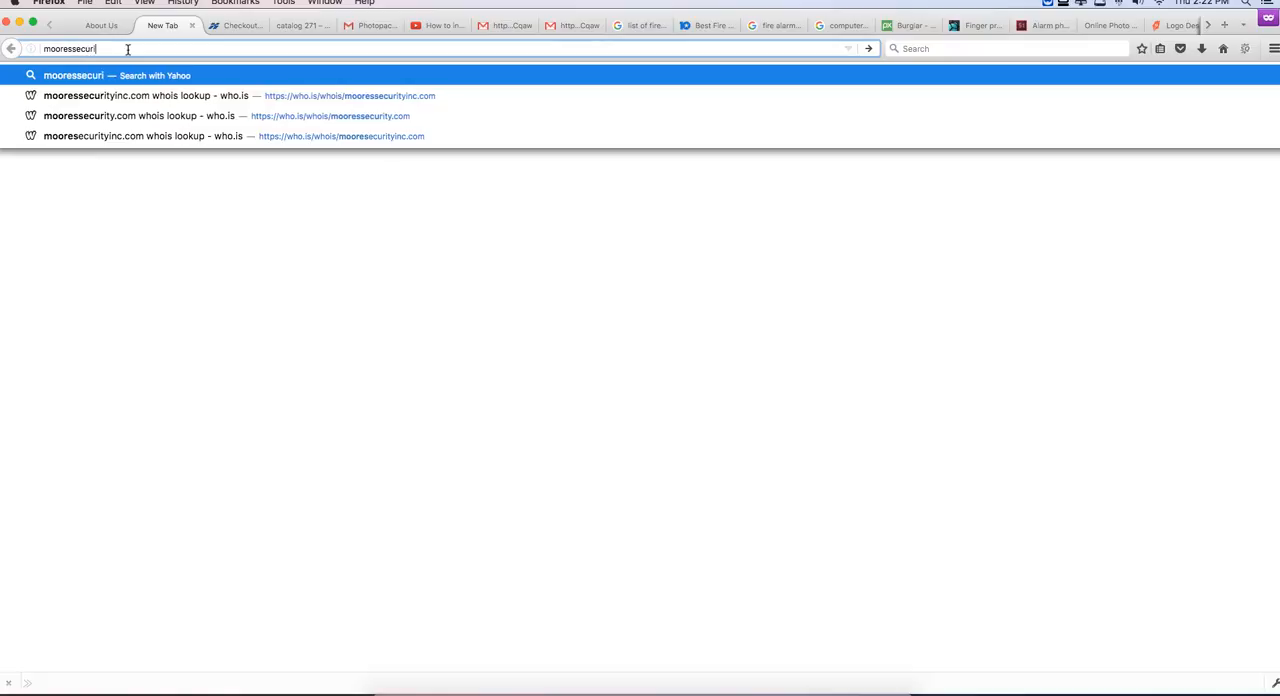
pyautogui.write('inc.com')
pyautogui.press('Return')
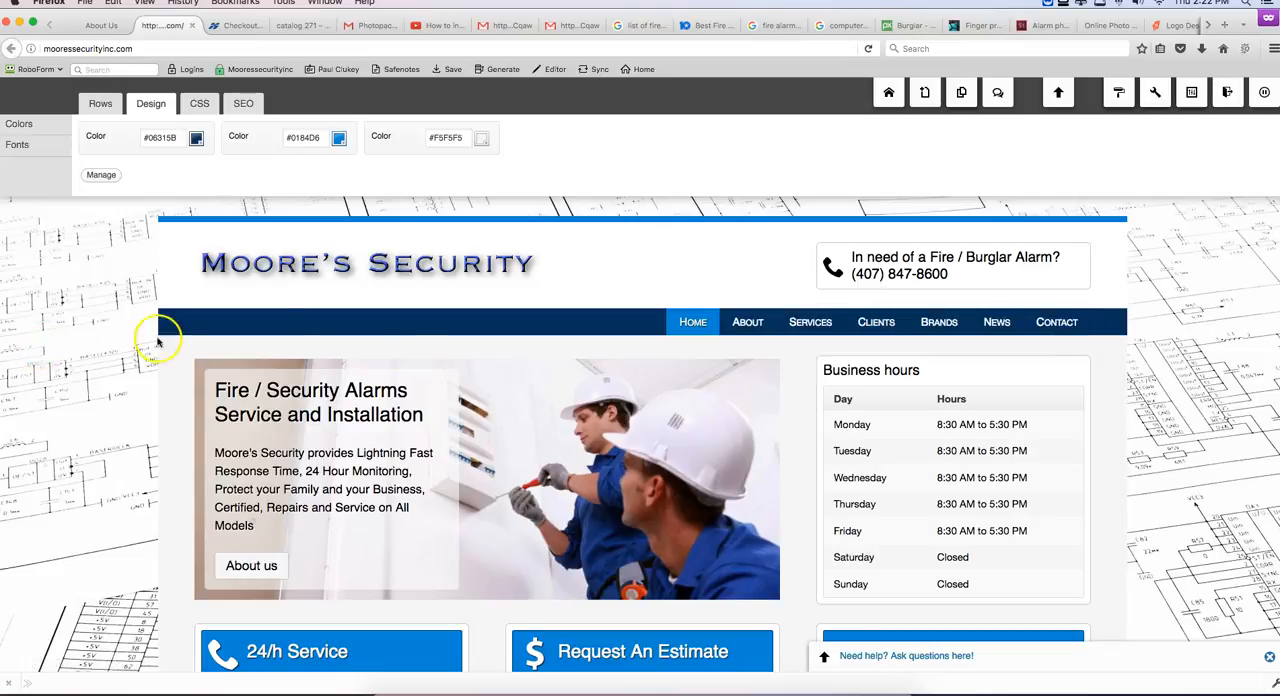
pyautogui.scroll(-5, 443, 363)
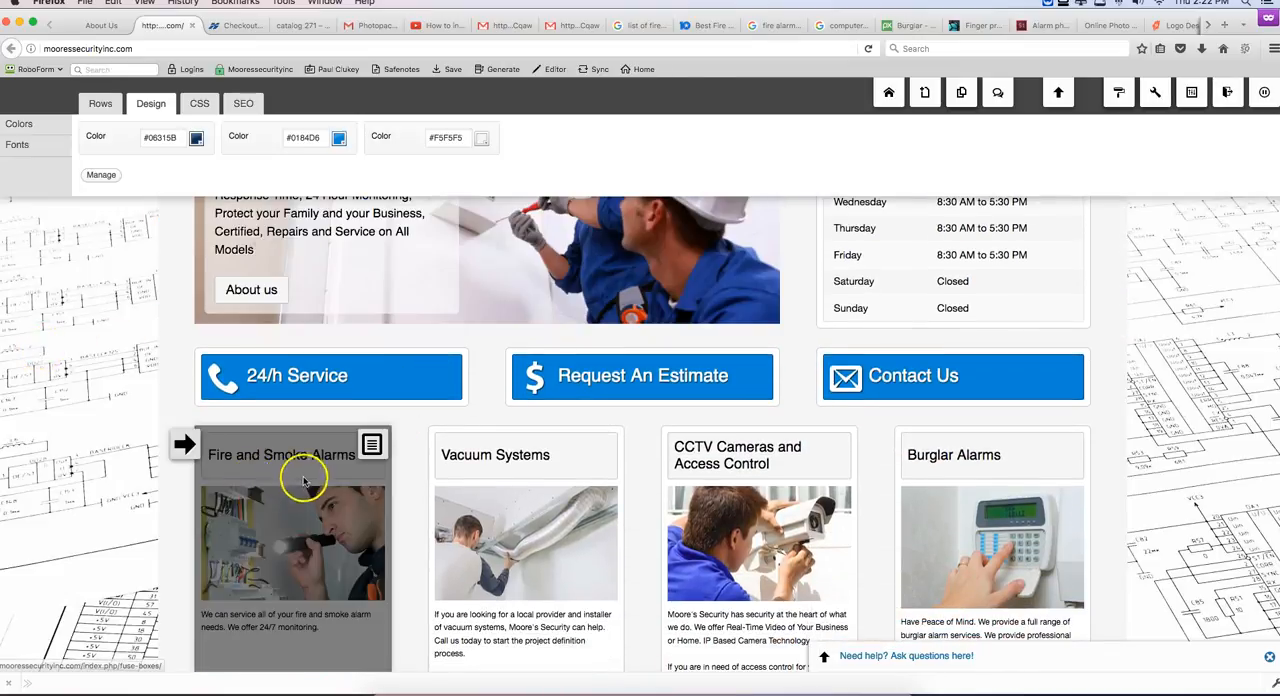
# Step: Return to the About Us page and retitle the Fuse boxes item as "Fire and Smoke Alarms"
pyautogui.click(90, 26)
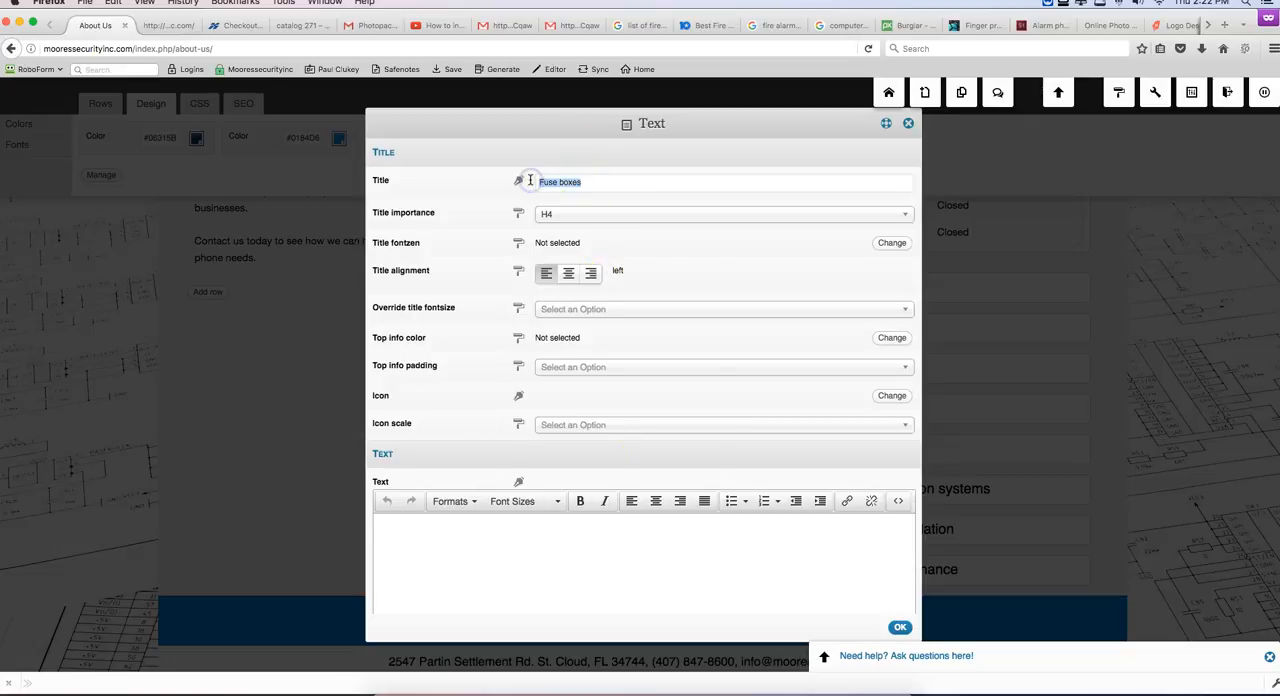
pyautogui.write('Fir')
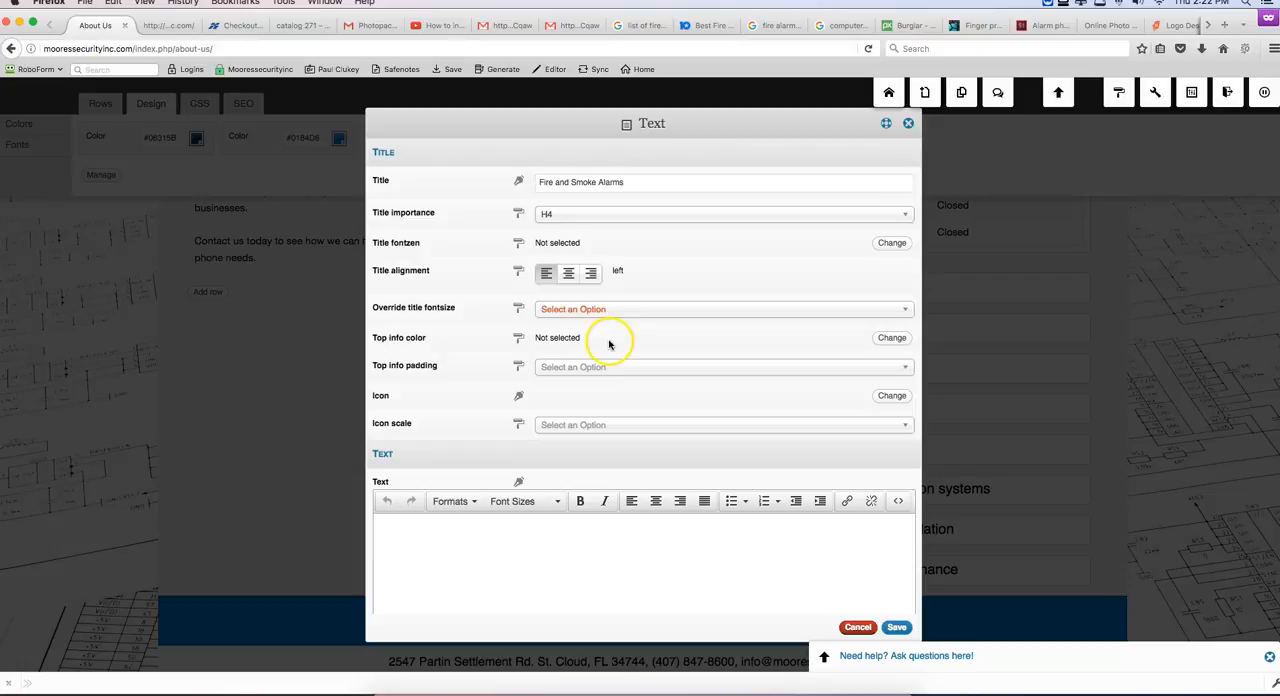
# Step: Search the item's article link choices for "fire", clear the search without choosing another article, and save the item
pyautogui.scroll(-5, 643, 462)
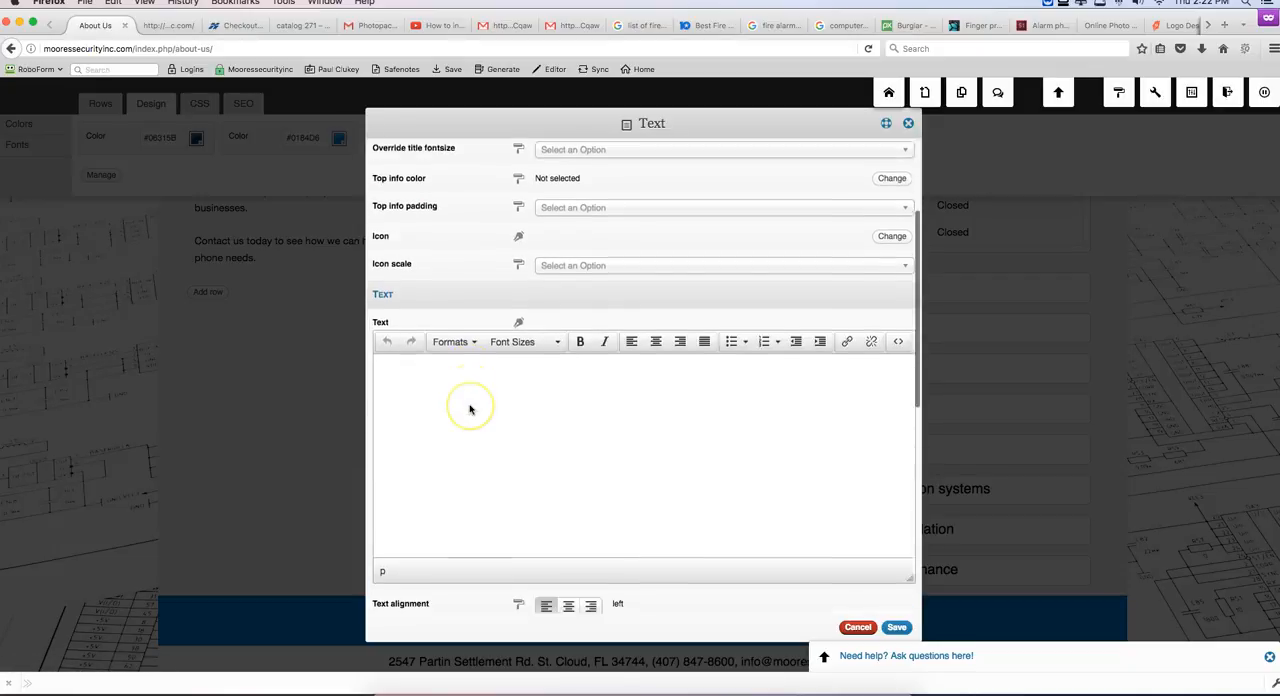
pyautogui.scroll(-8, 470, 408)
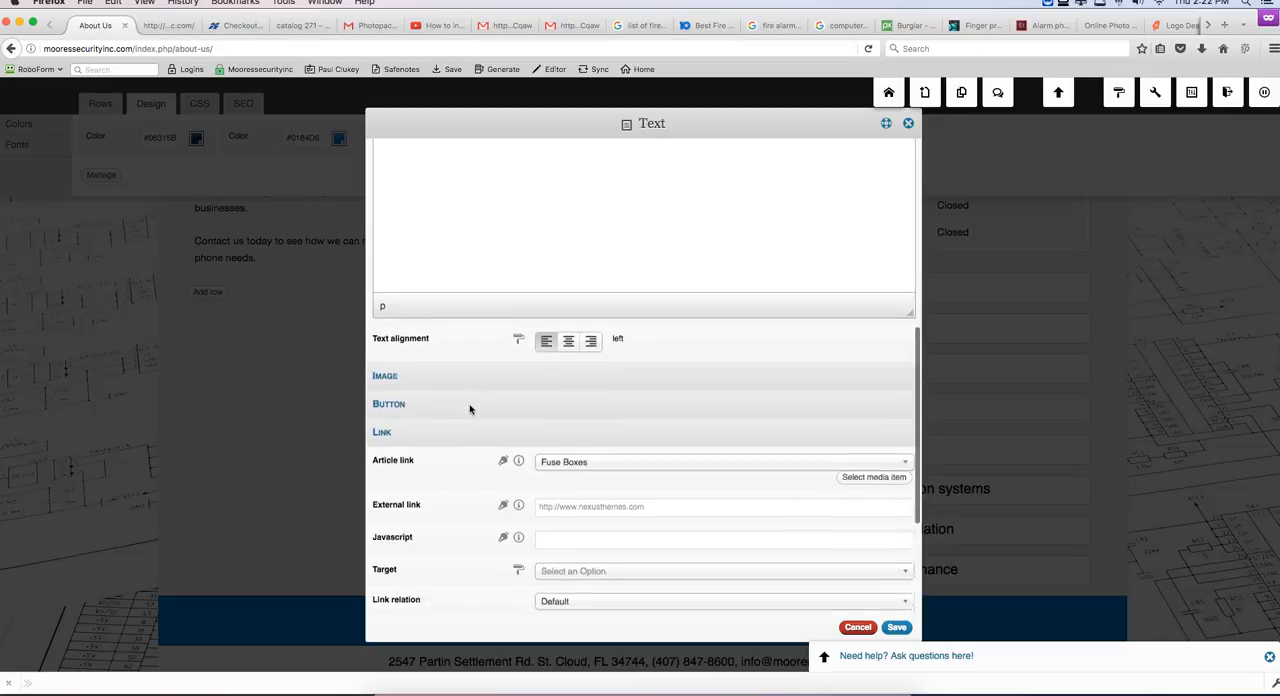
pyautogui.click(697, 473)
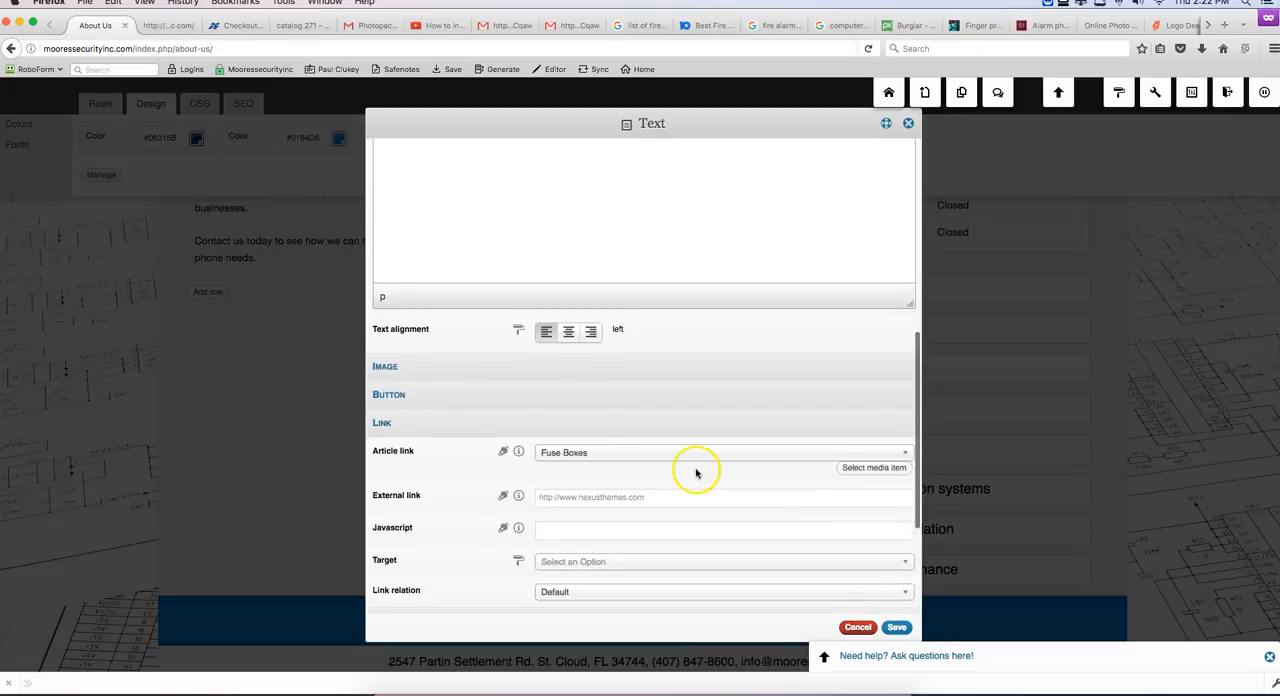
pyautogui.click(892, 452)
pyautogui.scroll(-3, 651, 503)
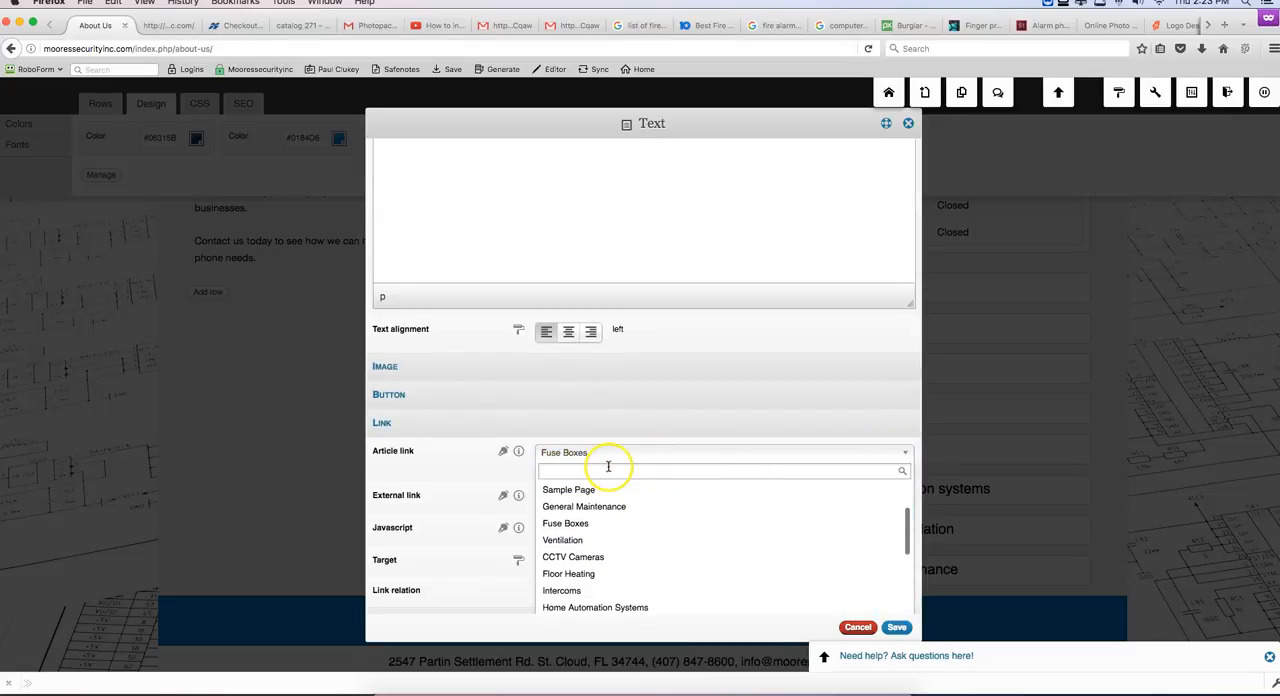
pyautogui.write('fire')
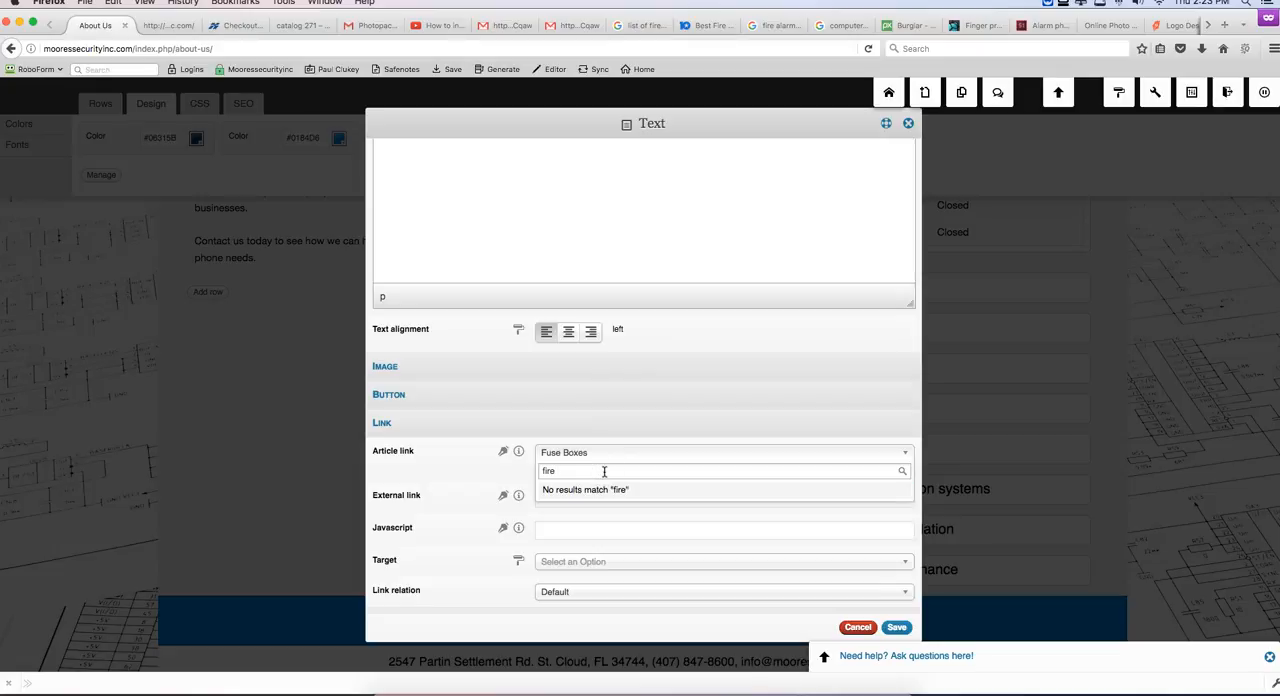
pyautogui.press('BackSpace')
pyautogui.press('BackSpace')
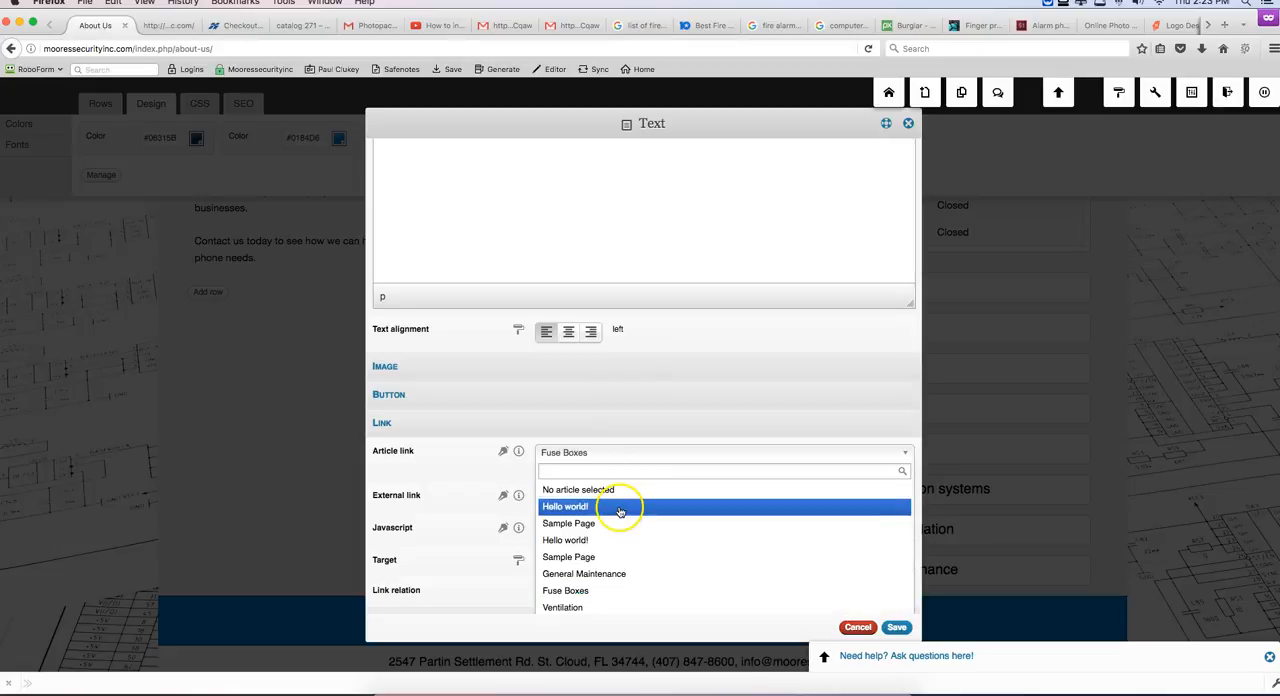
pyautogui.click(889, 628)
pyautogui.click(843, 623)
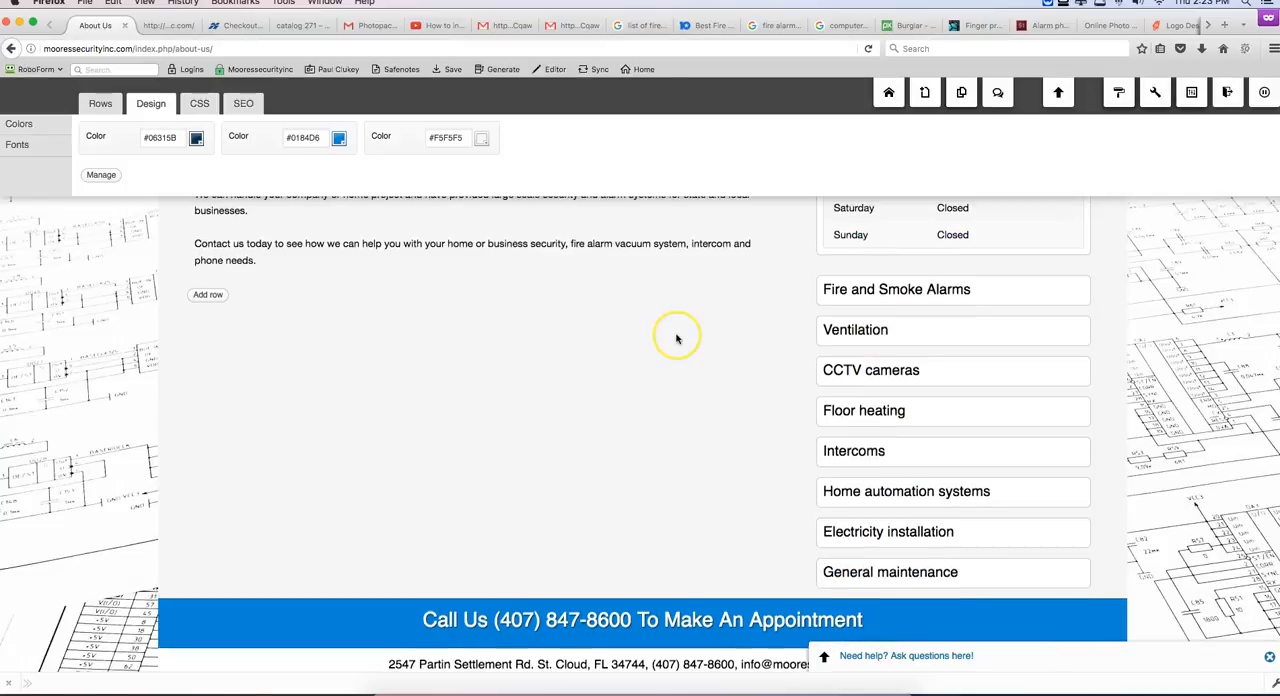
# Step: Open the Fuse Boxes service page from the site navigation and look over its content
pyautogui.scroll(5, 677, 338)
pyautogui.moveTo(810, 258)
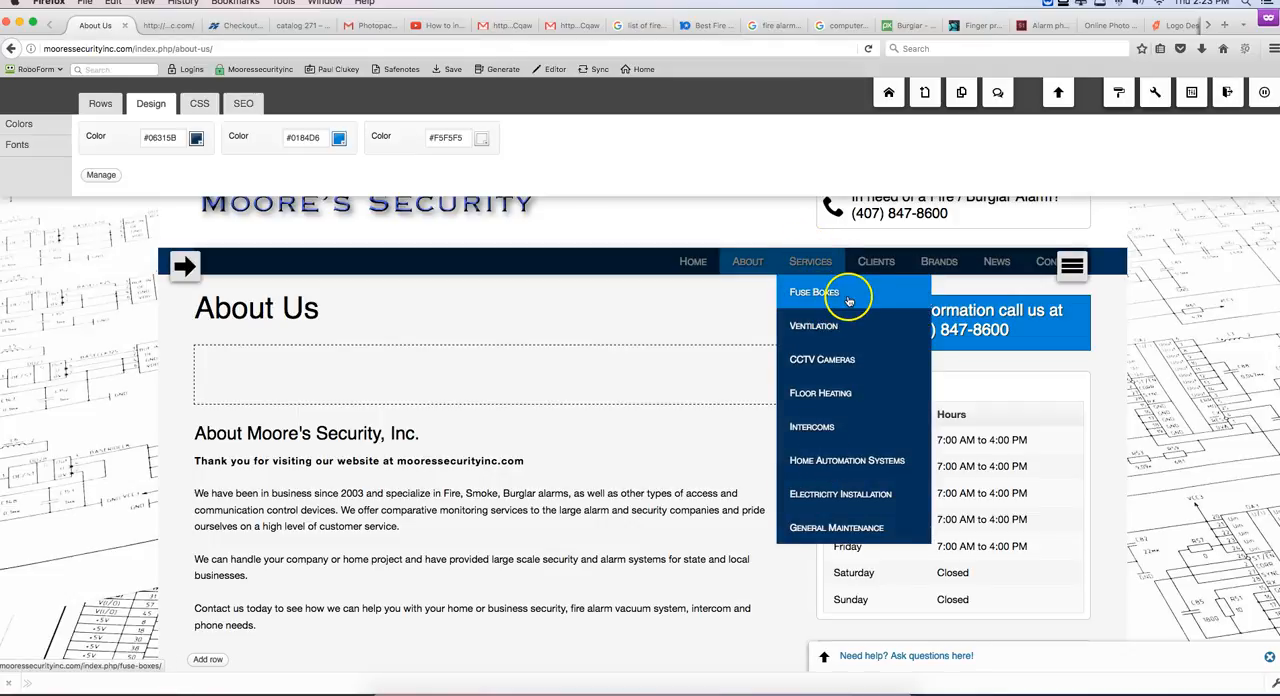
pyautogui.click(848, 300)
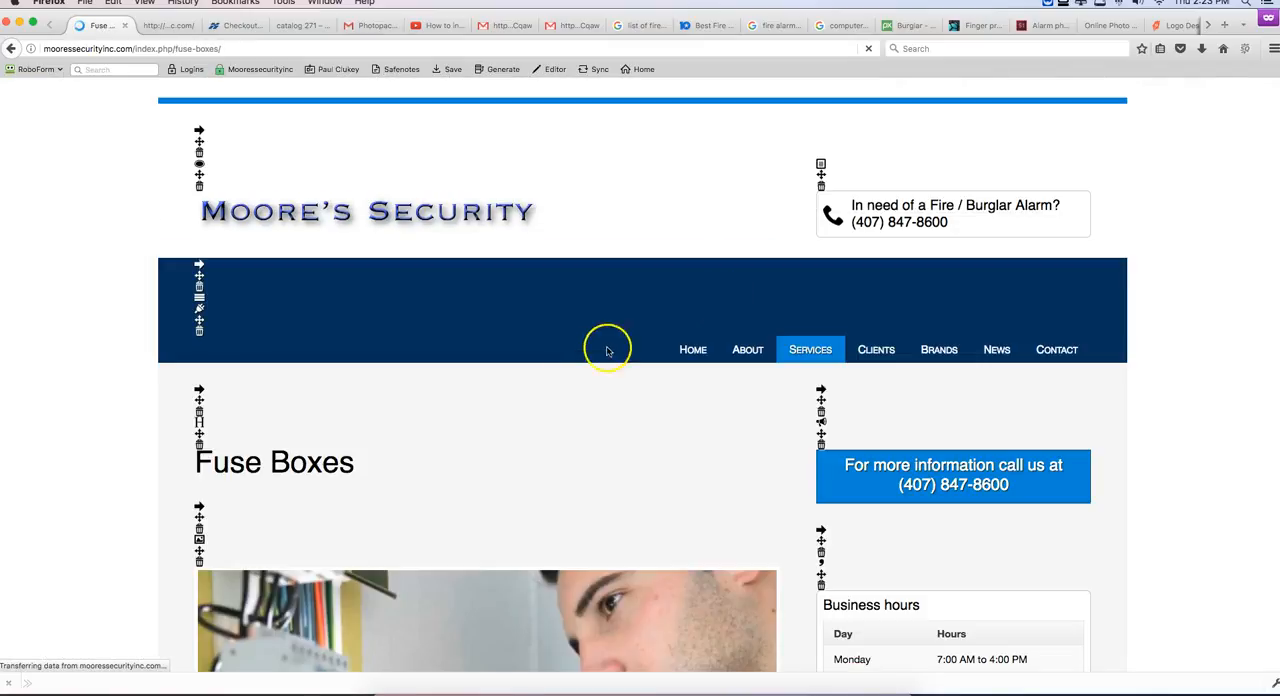
pyautogui.scroll(-3, 532, 497)
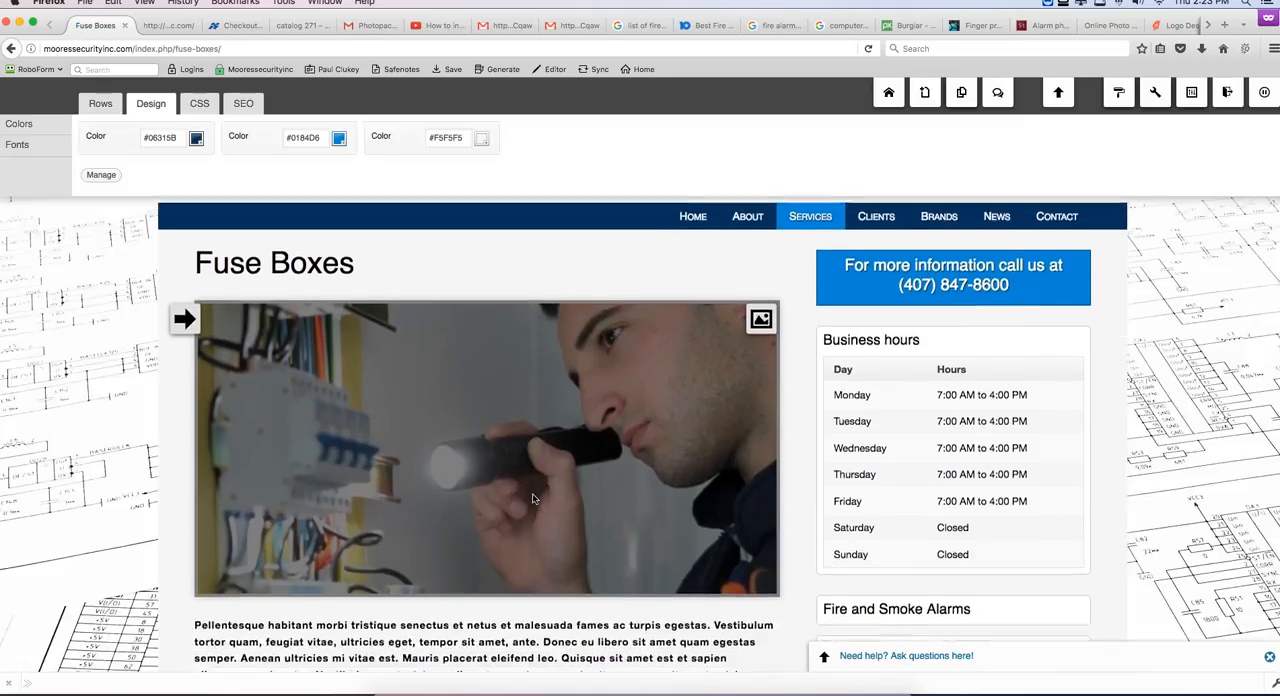
pyautogui.scroll(3, 532, 497)
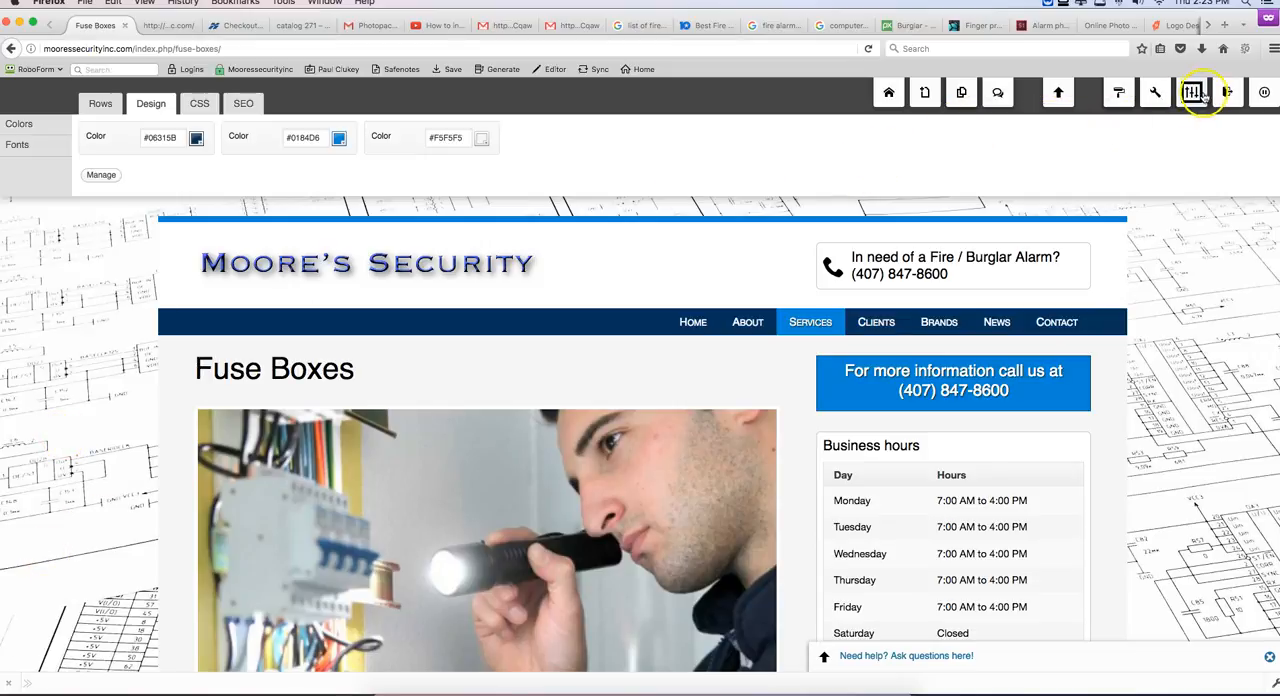
# Step: In the WordPress admin, retitle the Fuse Boxes page as "Fire and Smoke Alarms" and update it
pyautogui.click(1191, 125)
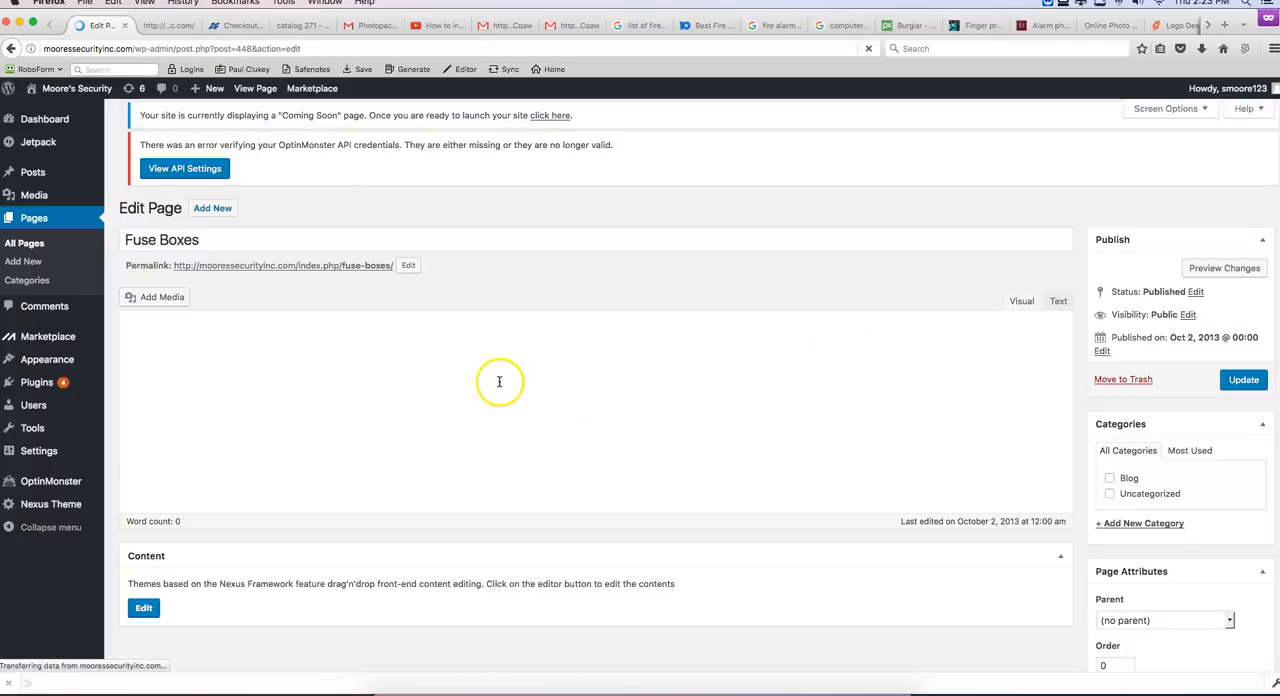
pyautogui.moveTo(56, 366)
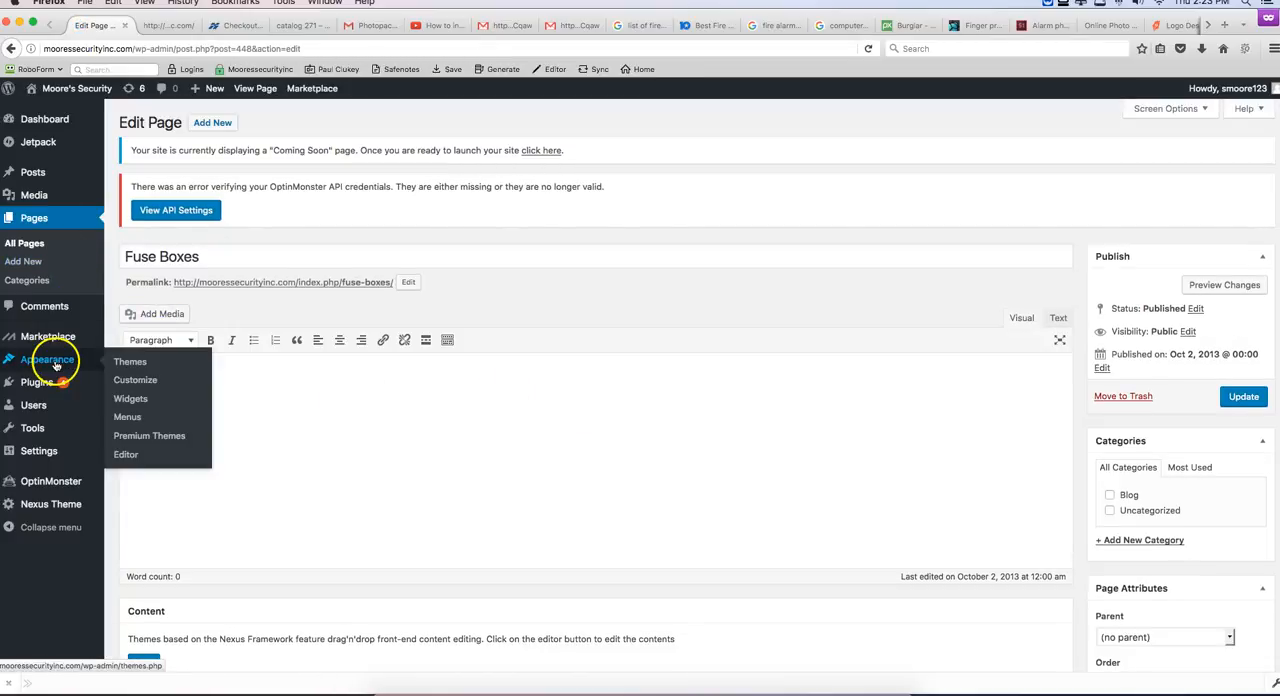
pyautogui.click(26, 218)
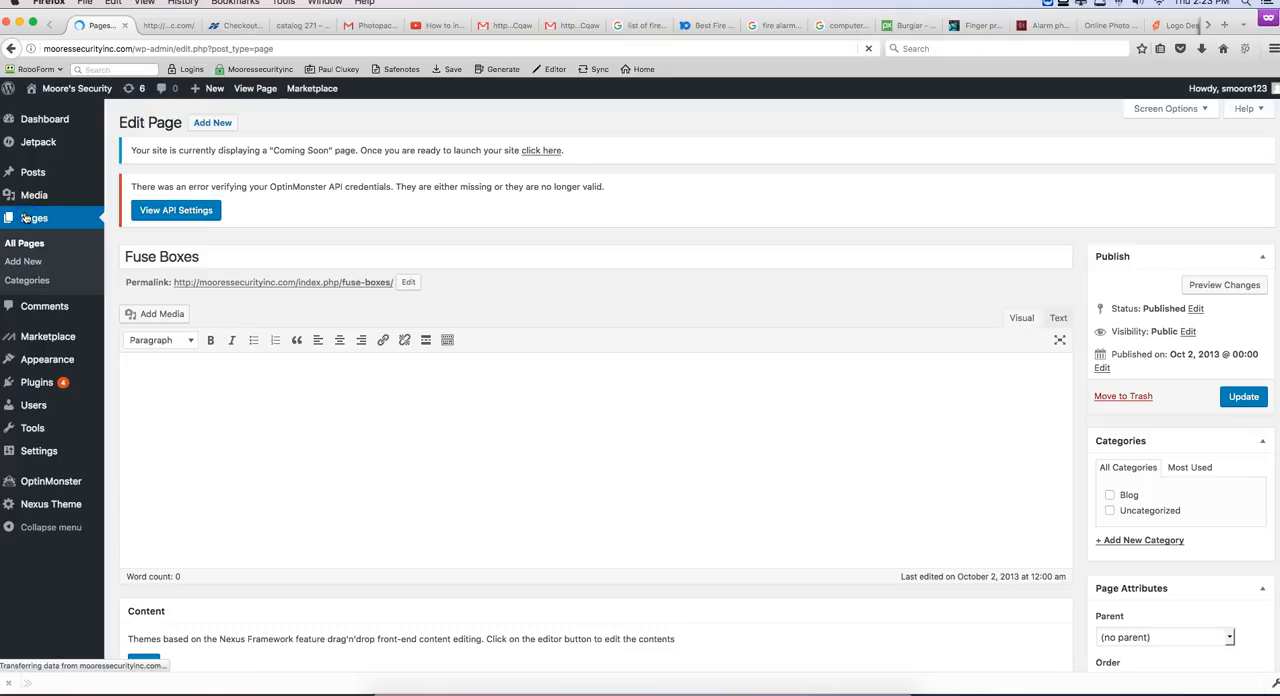
pyautogui.scroll(-5, 214, 396)
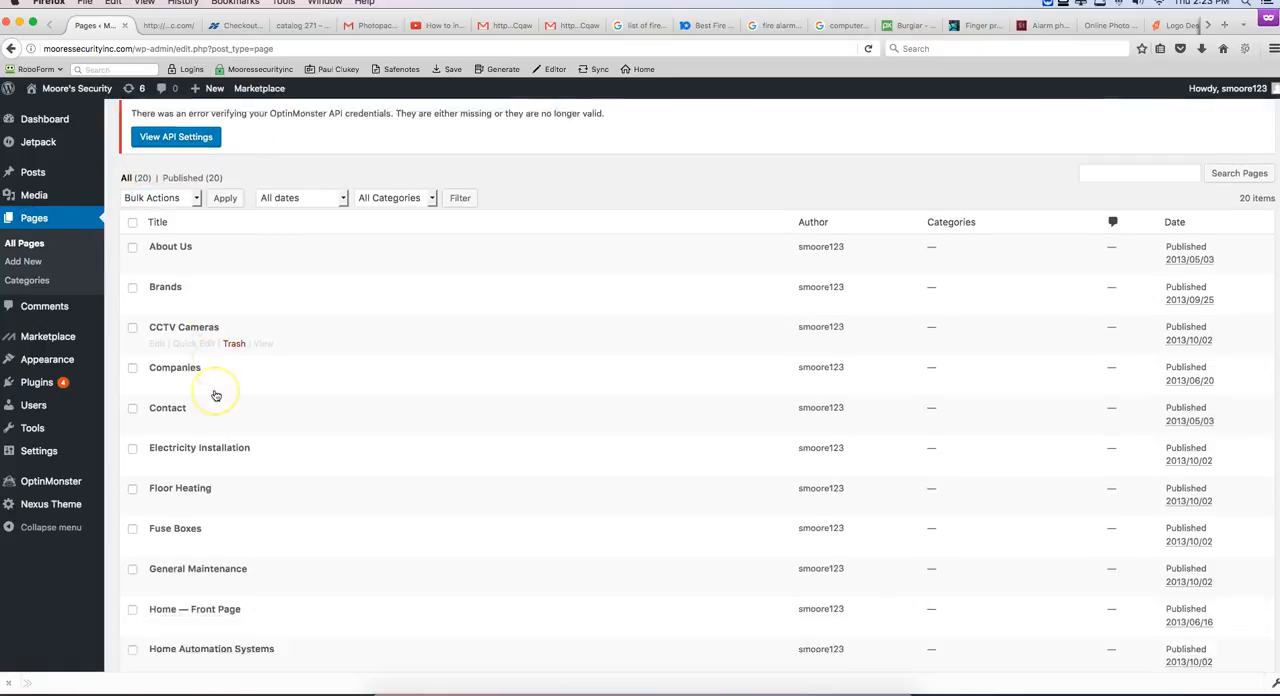
pyautogui.click(159, 396)
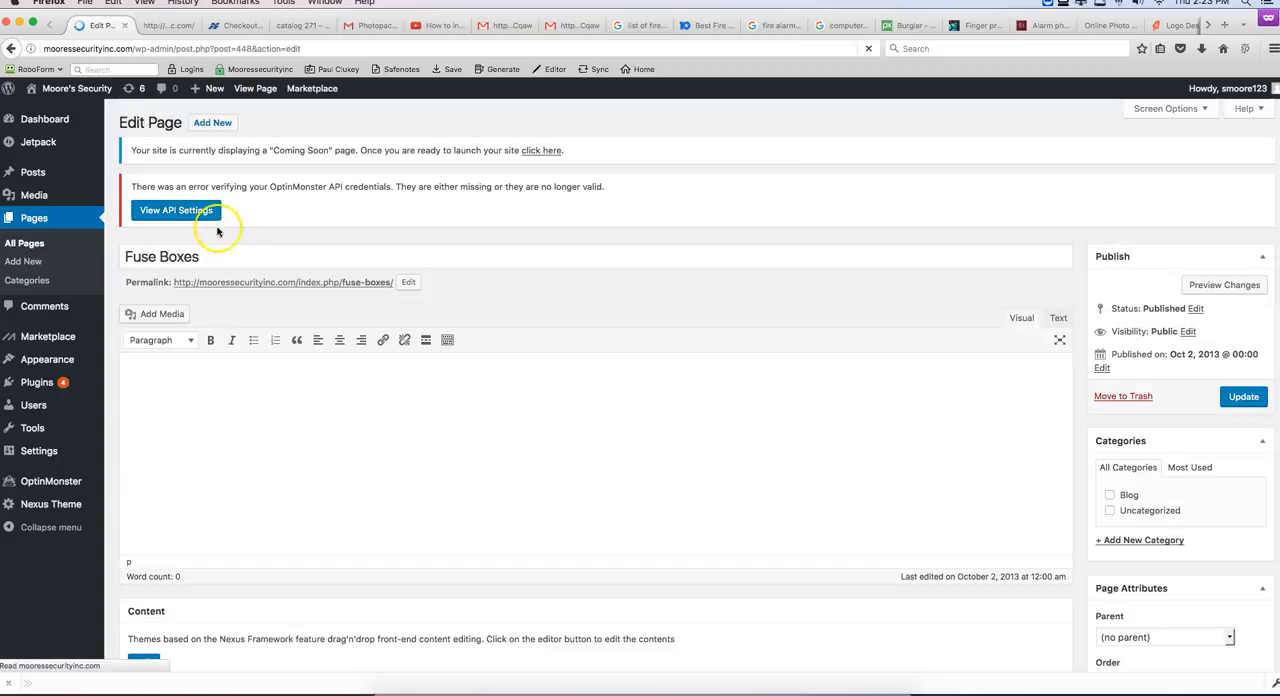
pyautogui.moveTo(199, 259); pyautogui.dragTo(133, 257)
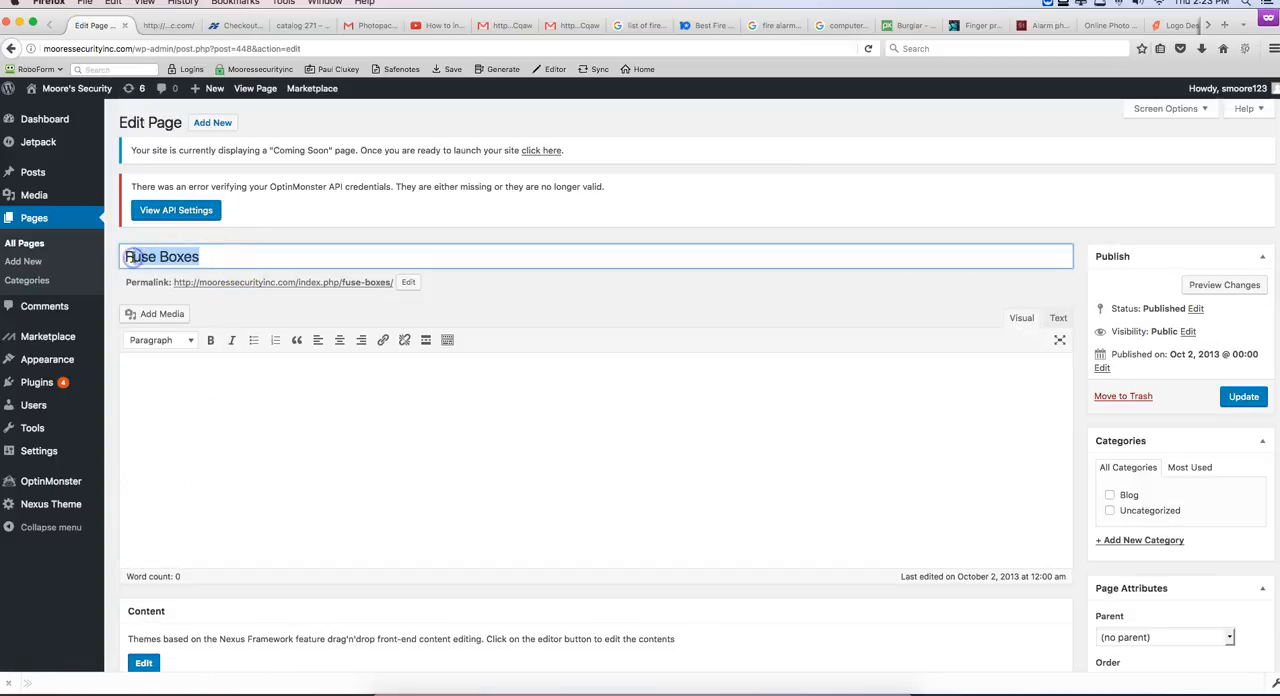
pyautogui.write('Fire')
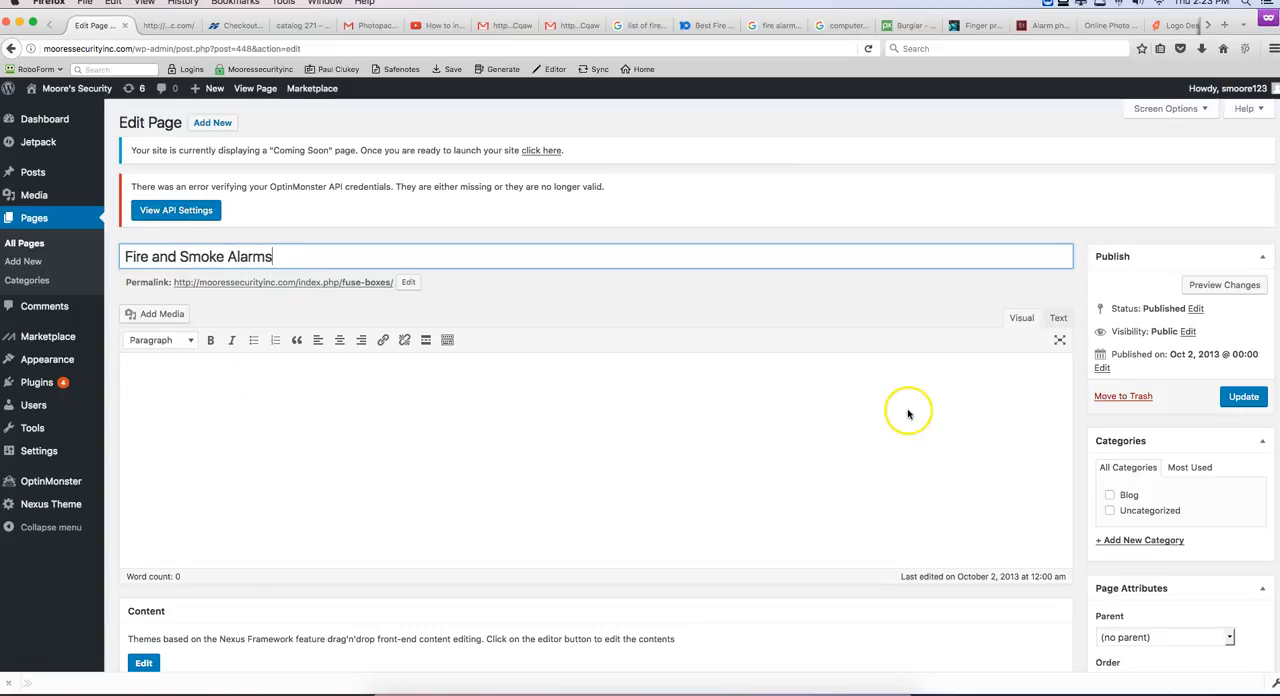
pyautogui.click(1228, 396)
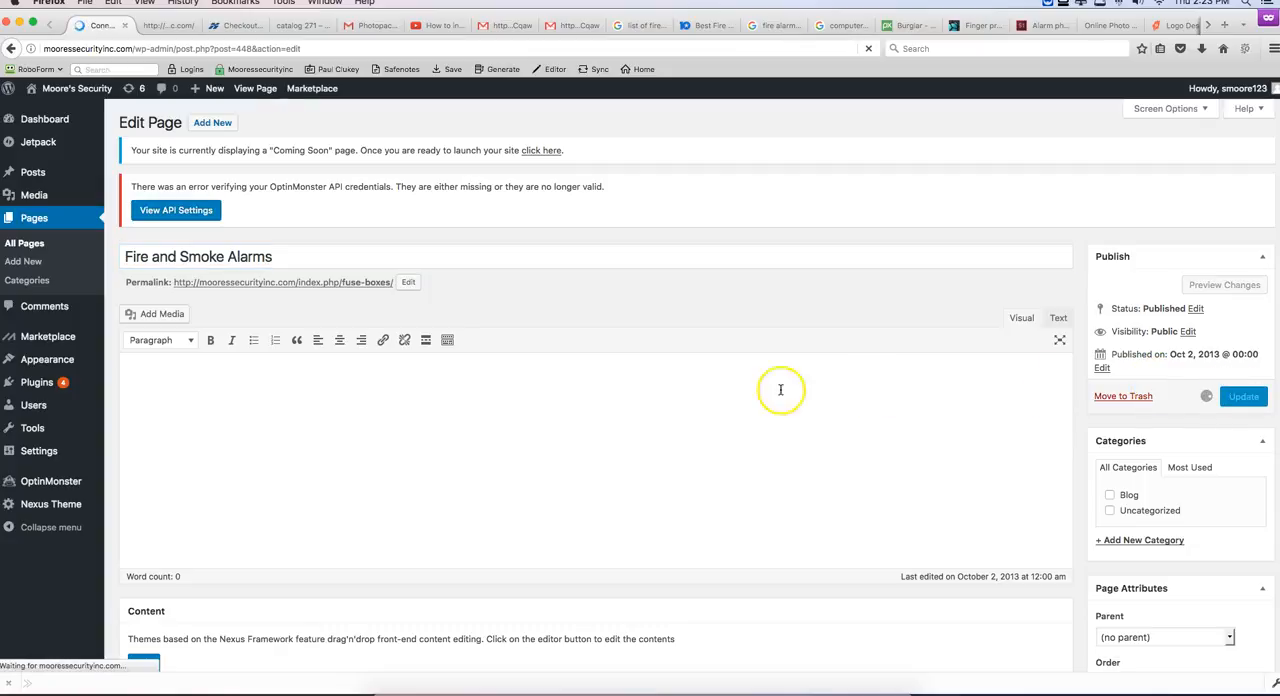
# Step: Check the service headings on the home page, retitle the Ventilation page as "Vacuum Systems" and update it
pyautogui.click(24, 227)
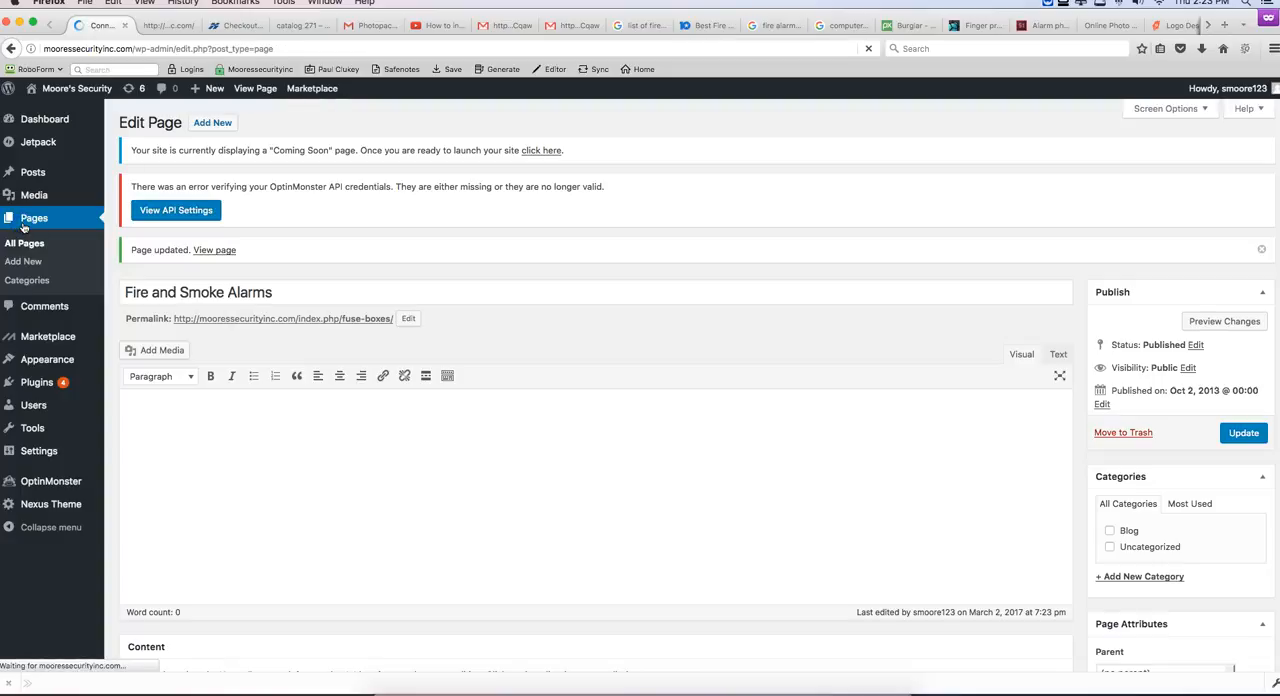
pyautogui.click(168, 24)
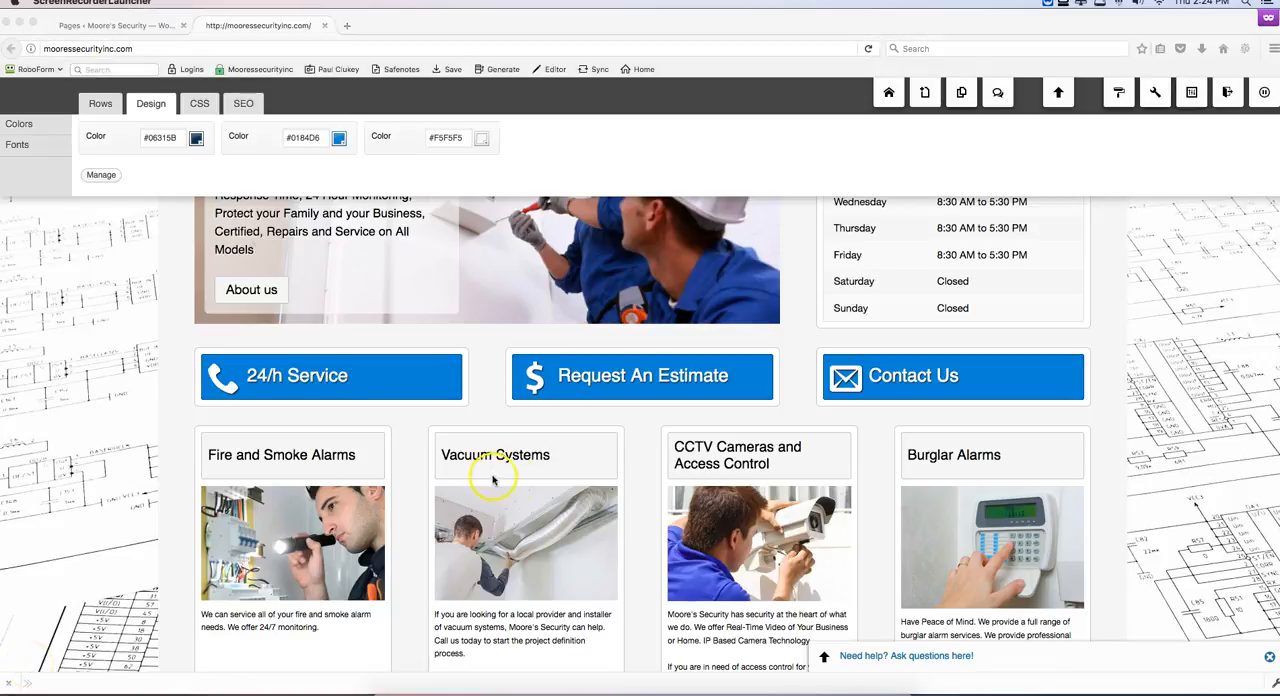
pyautogui.scroll(-1, 492, 481)
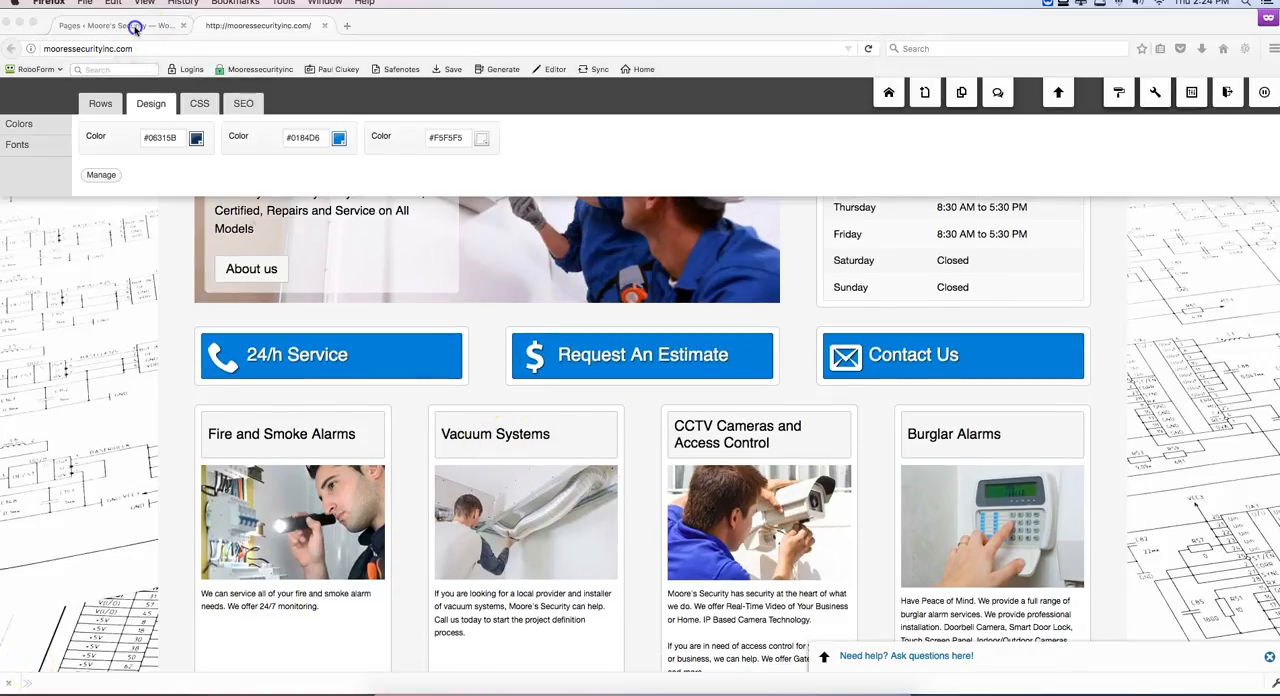
pyautogui.click(136, 26)
pyautogui.scroll(-3, 190, 466)
pyautogui.scroll(-8, 190, 466)
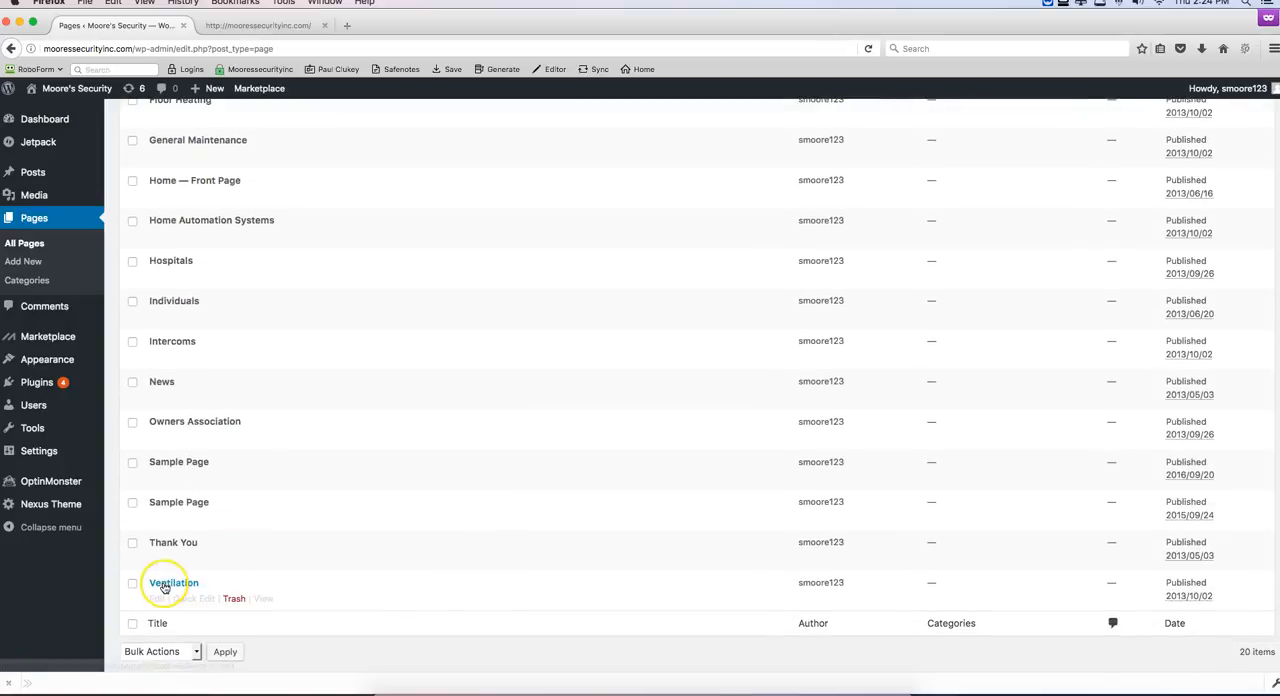
pyautogui.click(165, 584)
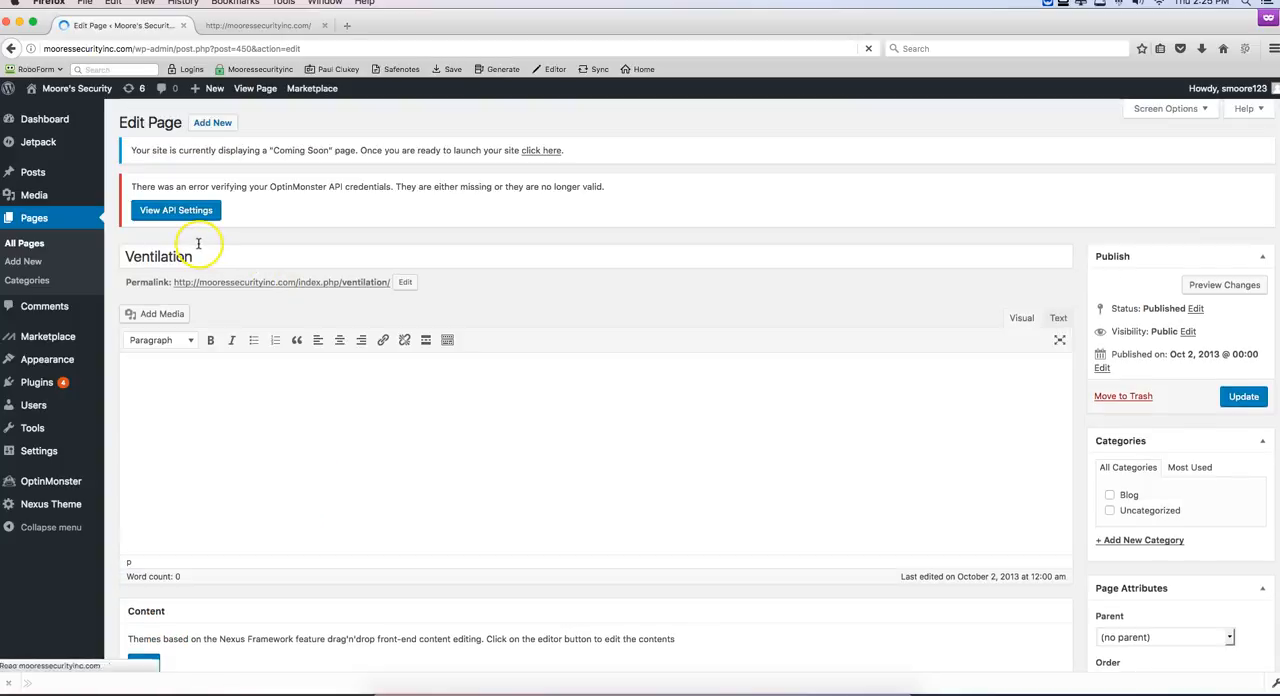
pyautogui.click(199, 260)
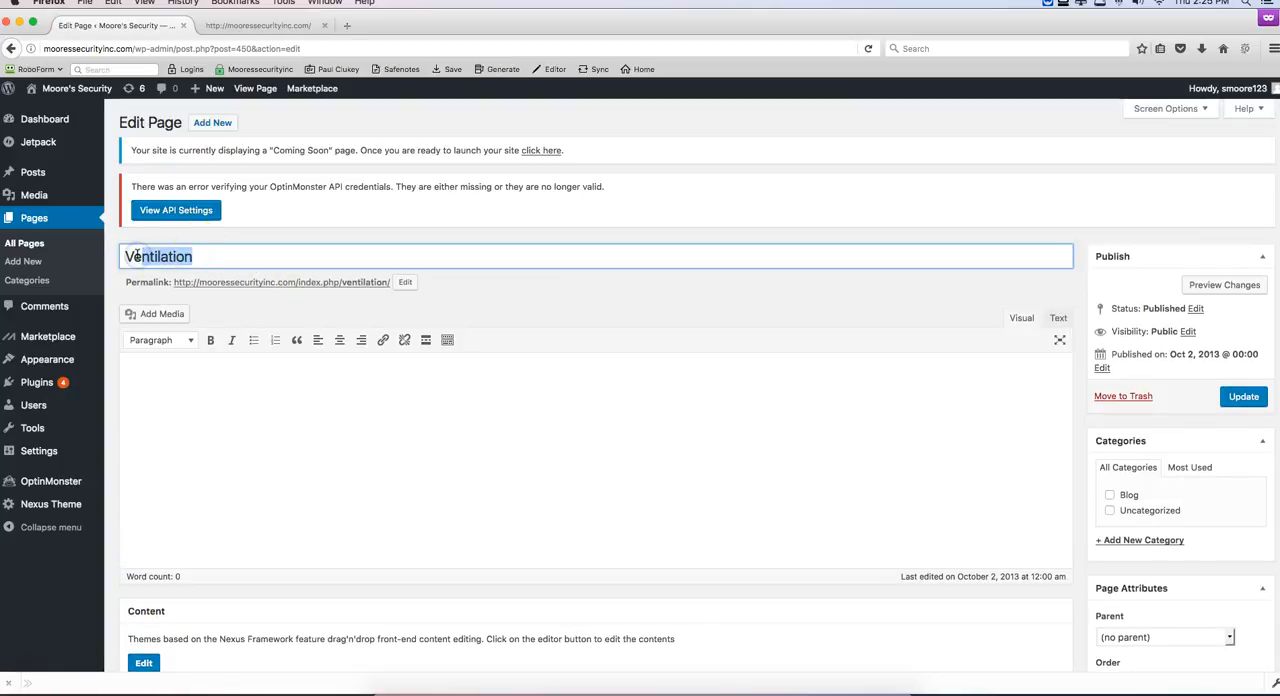
pyautogui.write('Vacuum Systems')
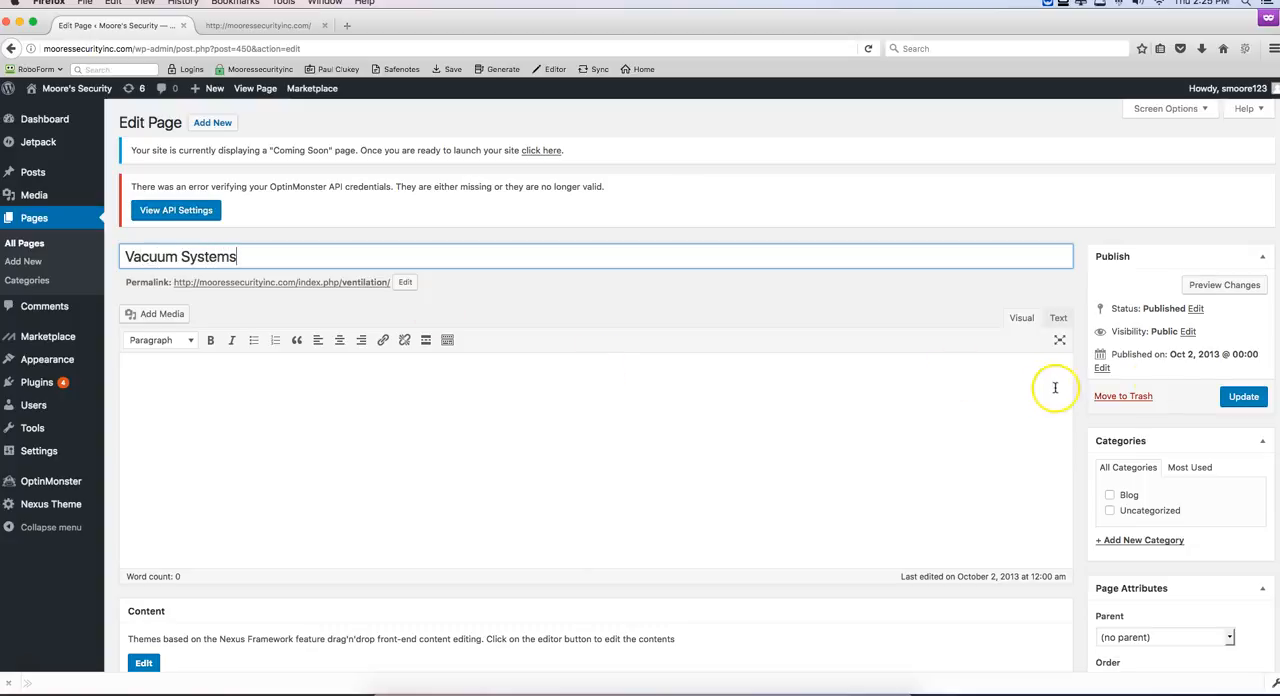
pyautogui.click(1243, 396)
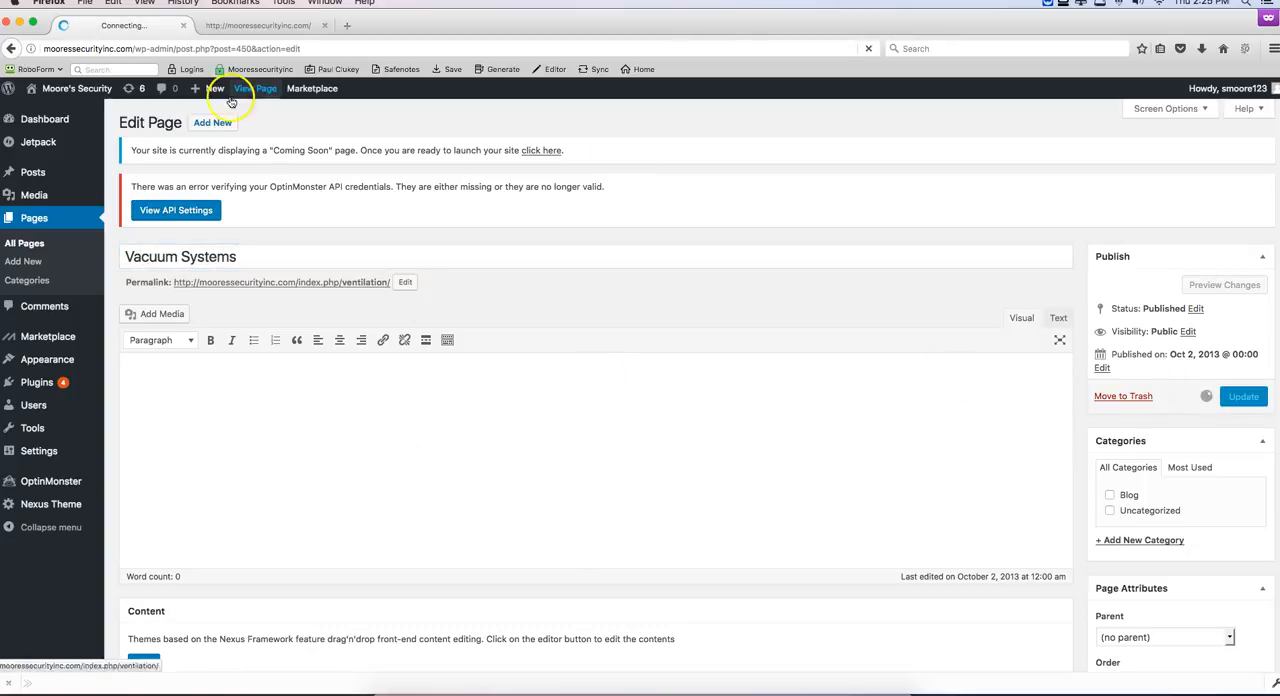
# Step: Check the home page's third service heading, retitle the CCTV Cameras page as "CCTV Cameras and Access Control" and update it
pyautogui.click(256, 25)
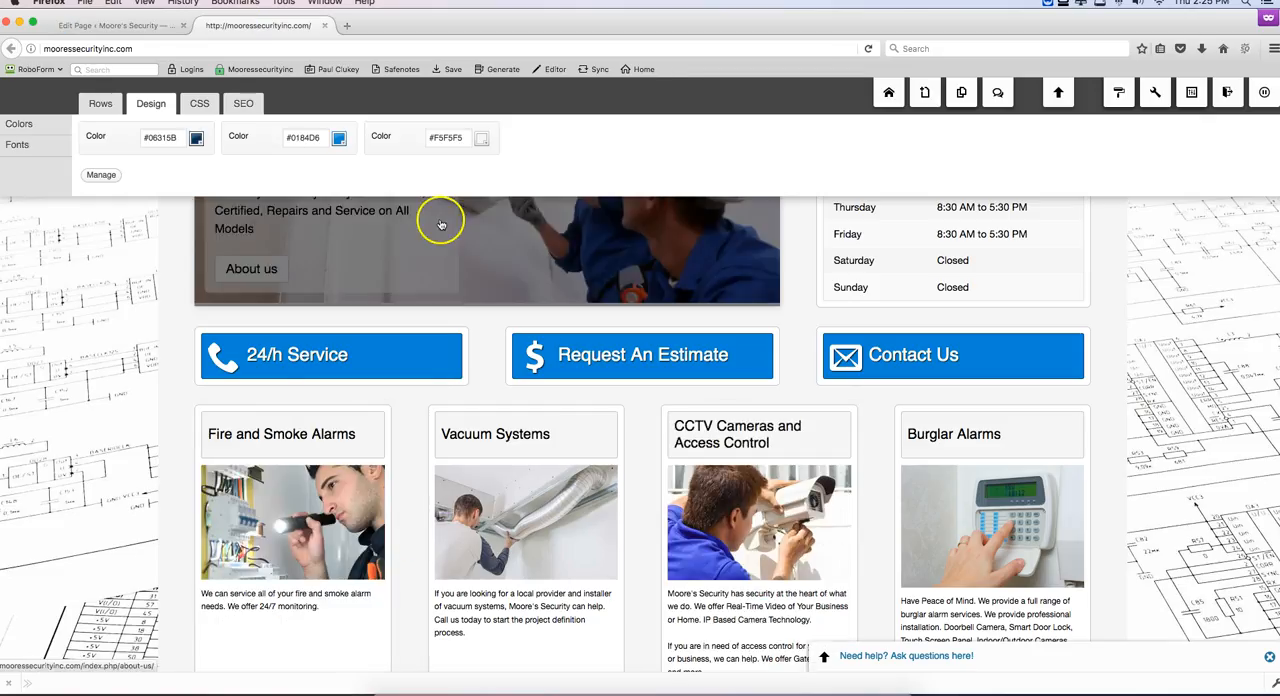
pyautogui.click(112, 24)
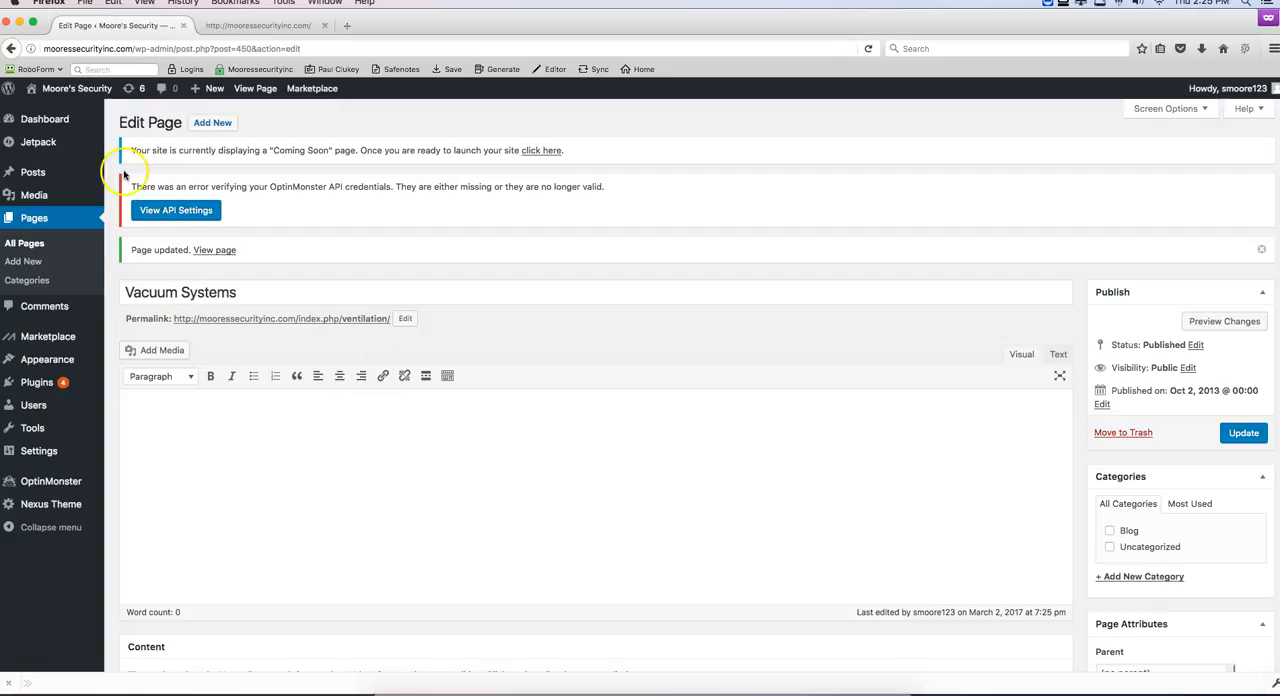
pyautogui.click(28, 219)
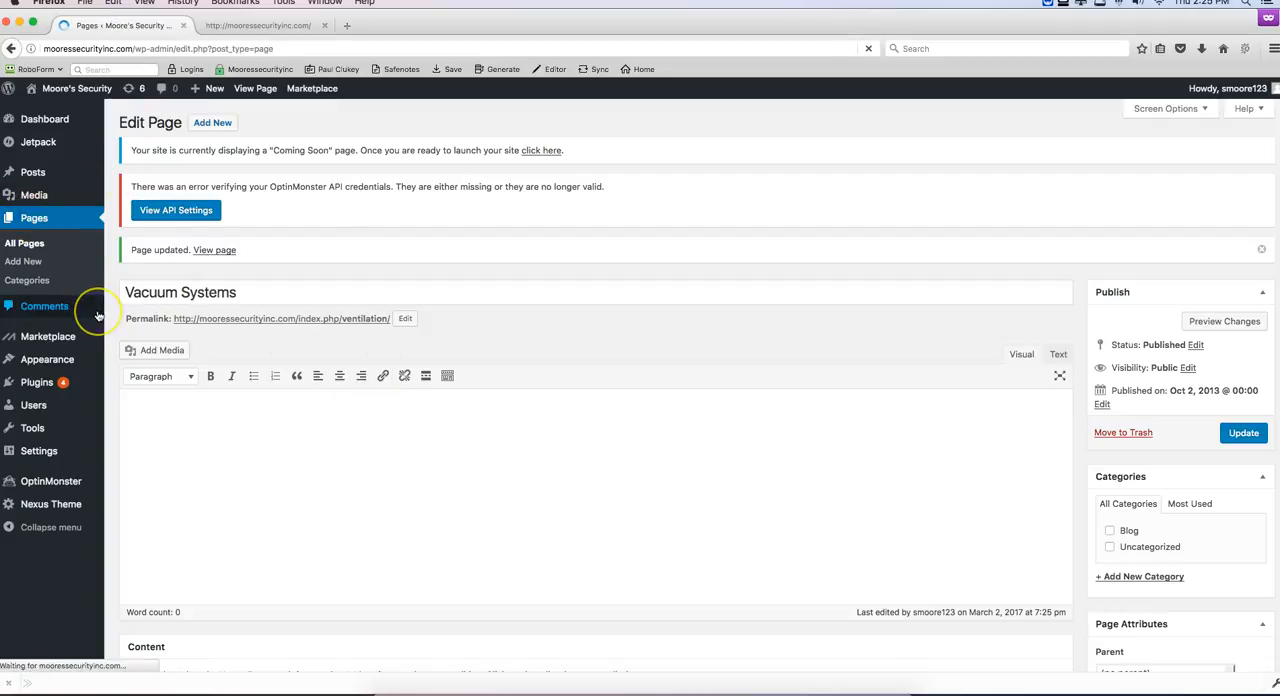
pyautogui.click(162, 404)
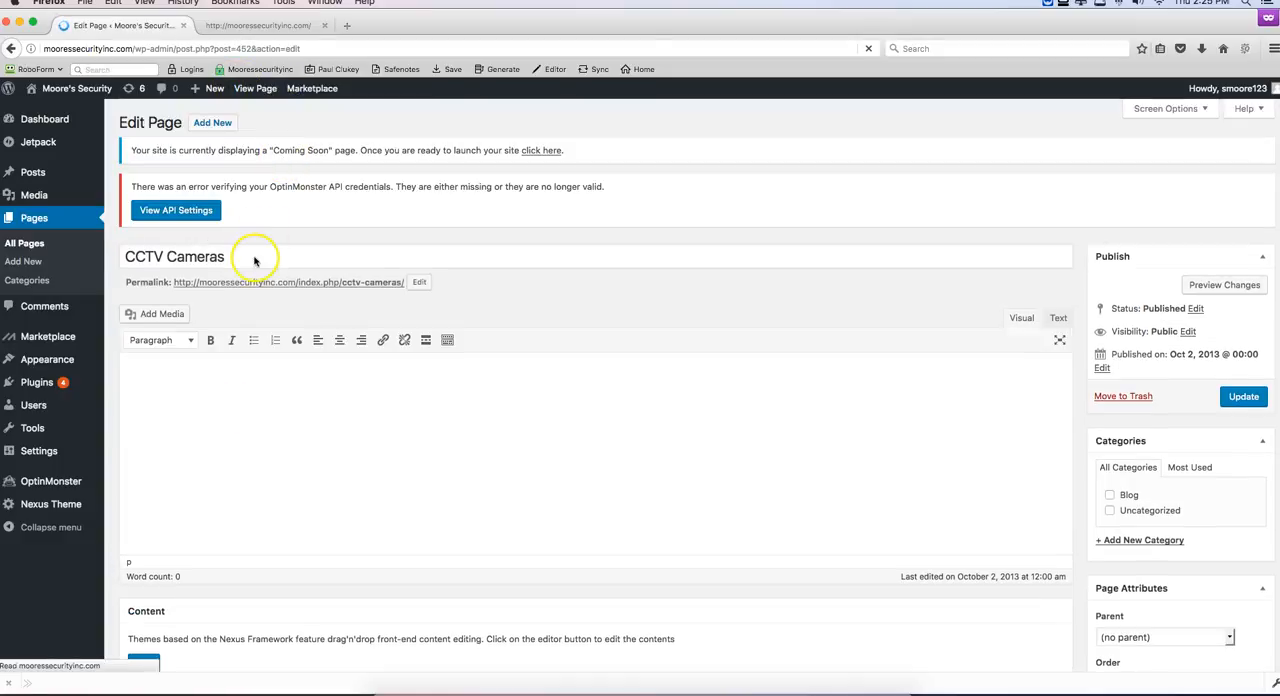
pyautogui.click(254, 257)
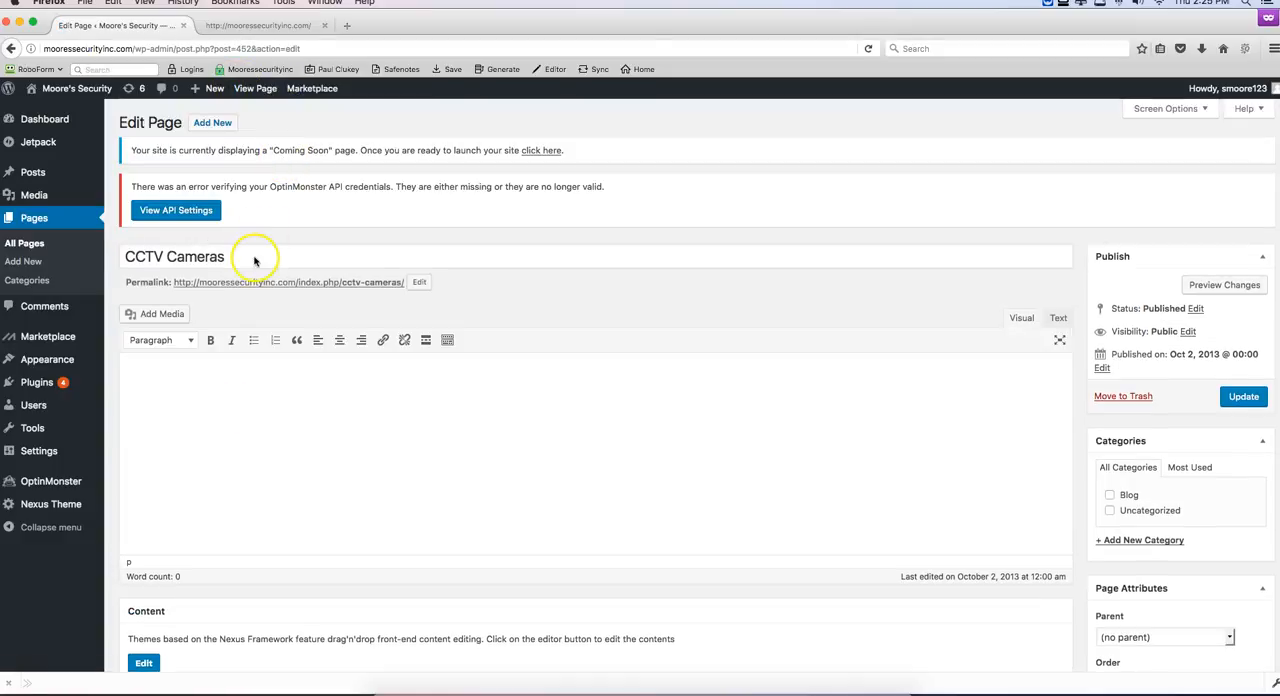
pyautogui.write('and Access Control')
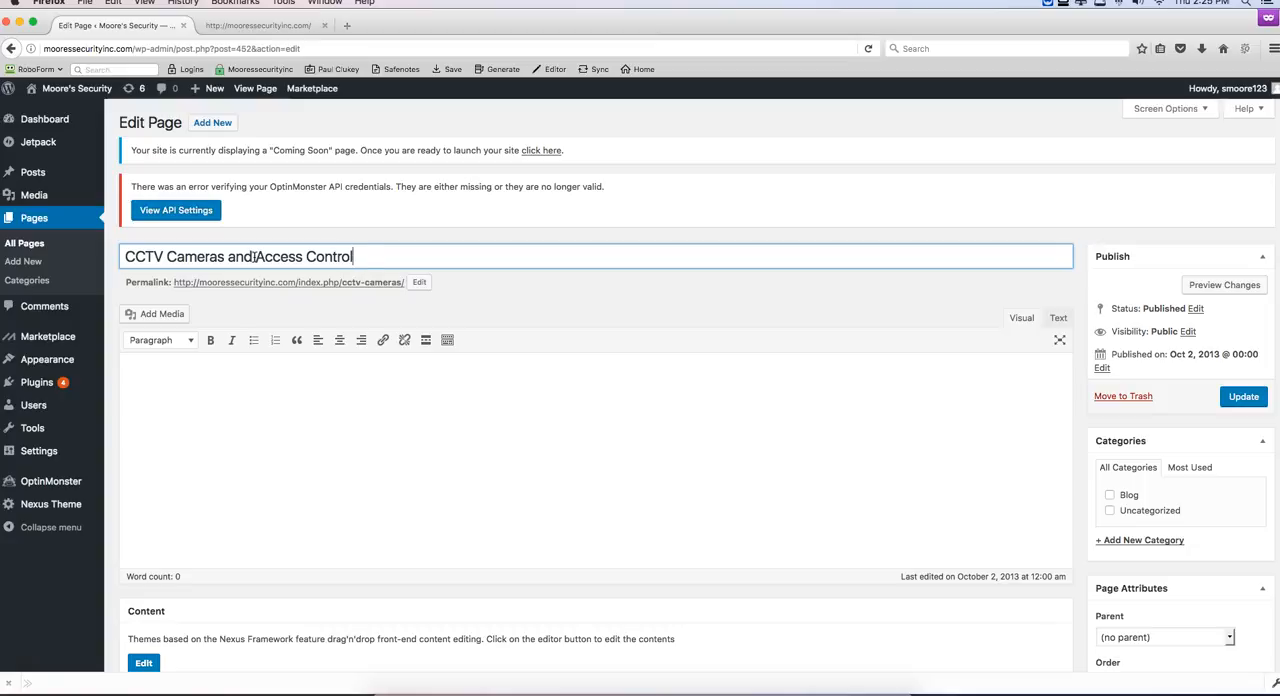
pyautogui.click(1244, 397)
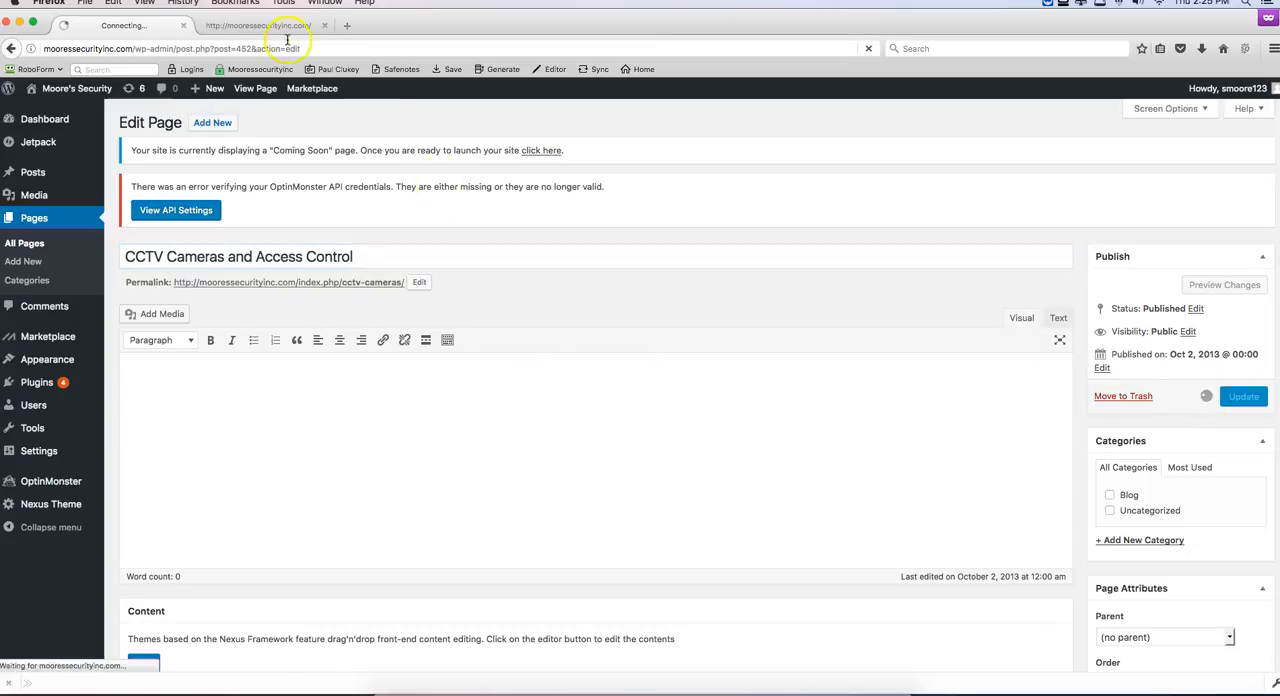
# Step: Check the fourth service heading on the home page and look through the list of all pages for its matching page
pyautogui.click(257, 25)
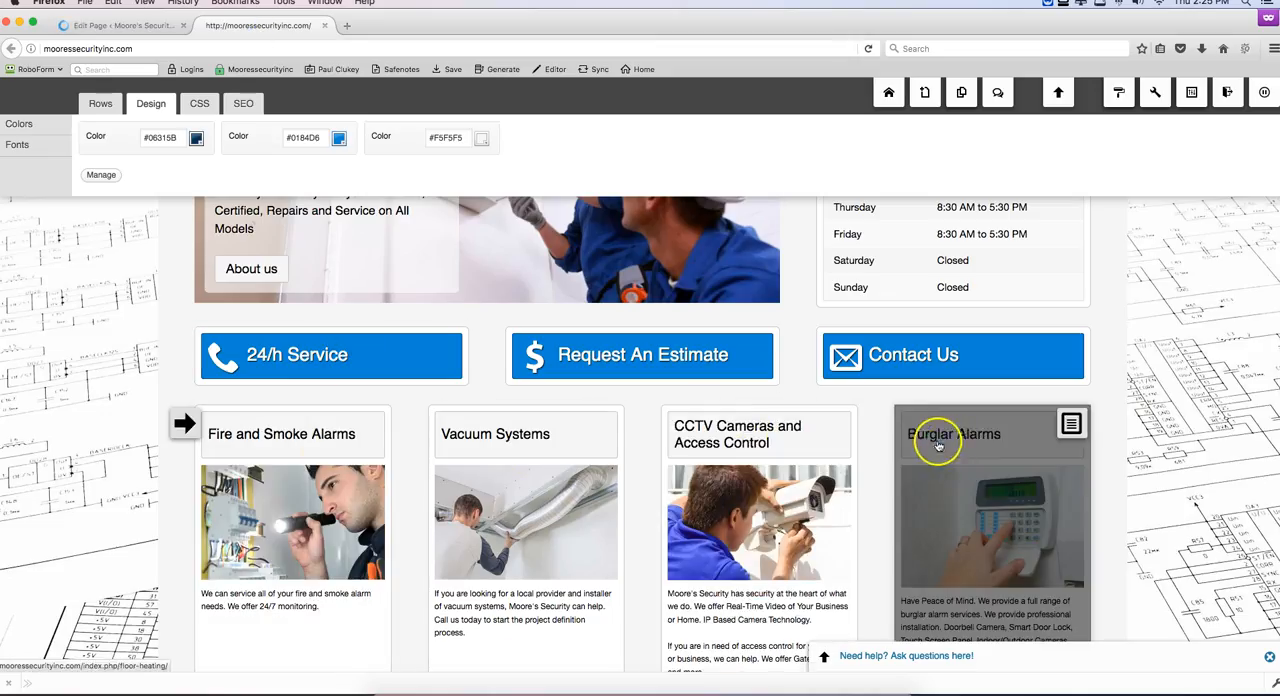
pyautogui.click(97, 25)
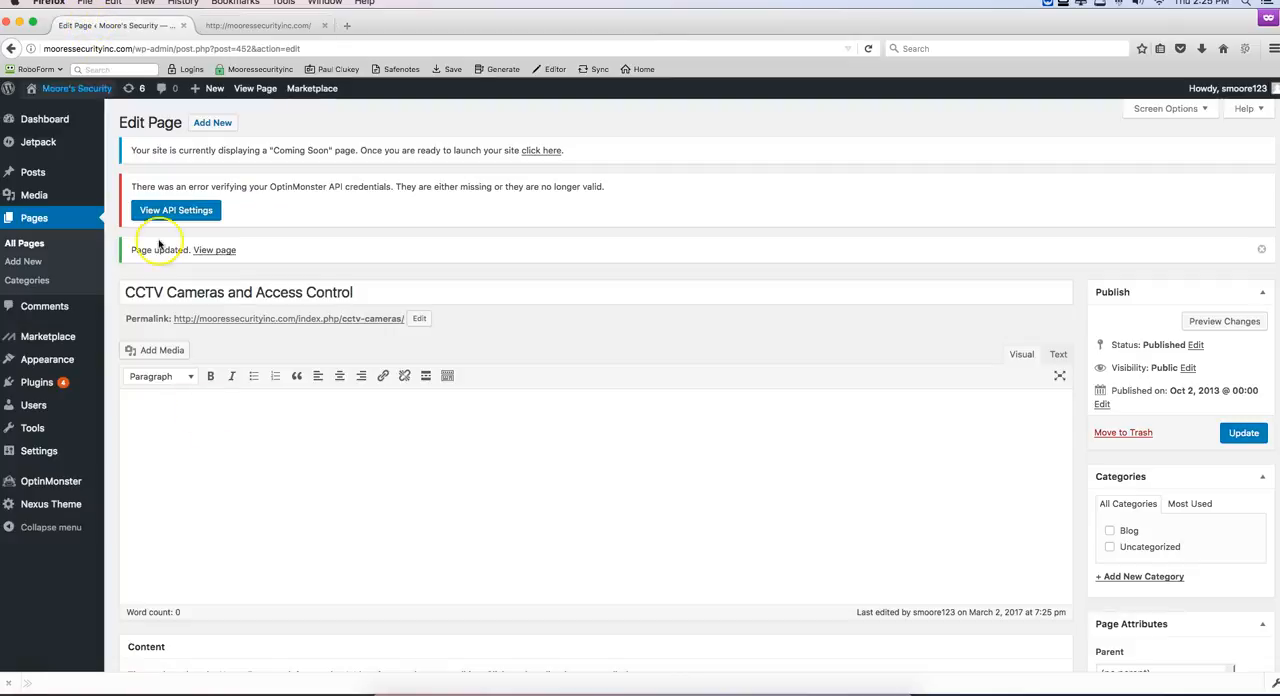
pyautogui.click(33, 218)
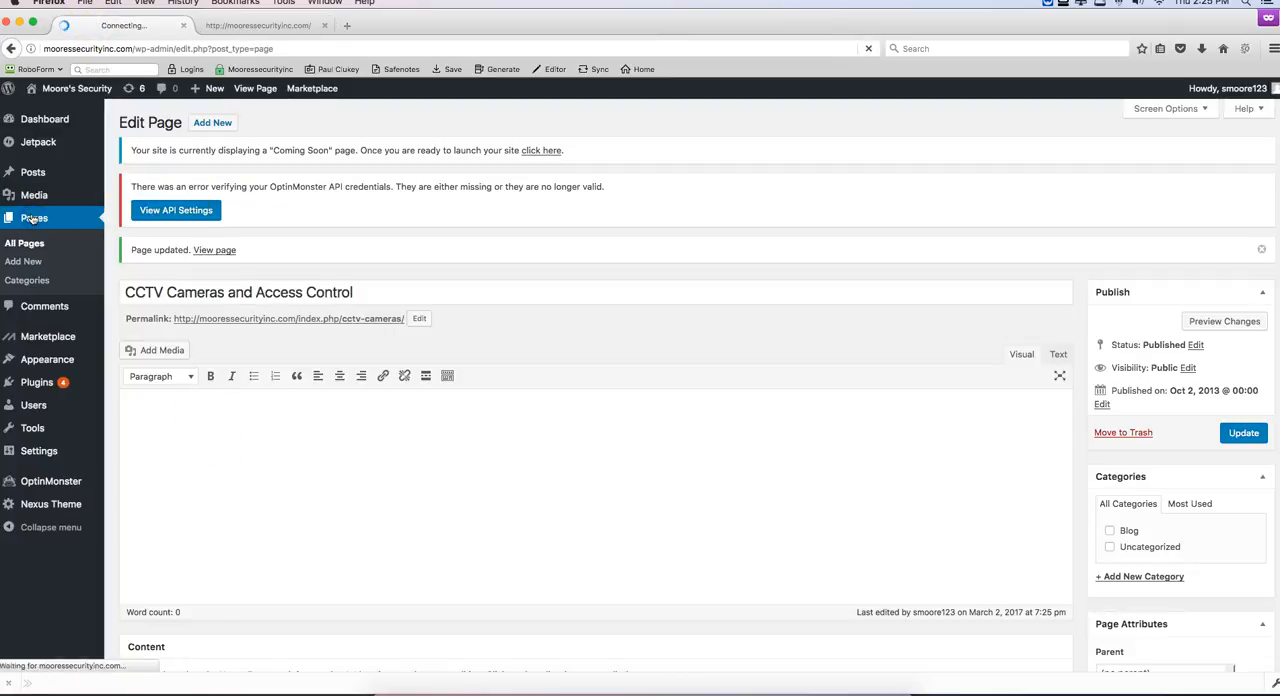
pyautogui.scroll(-2, 463, 398)
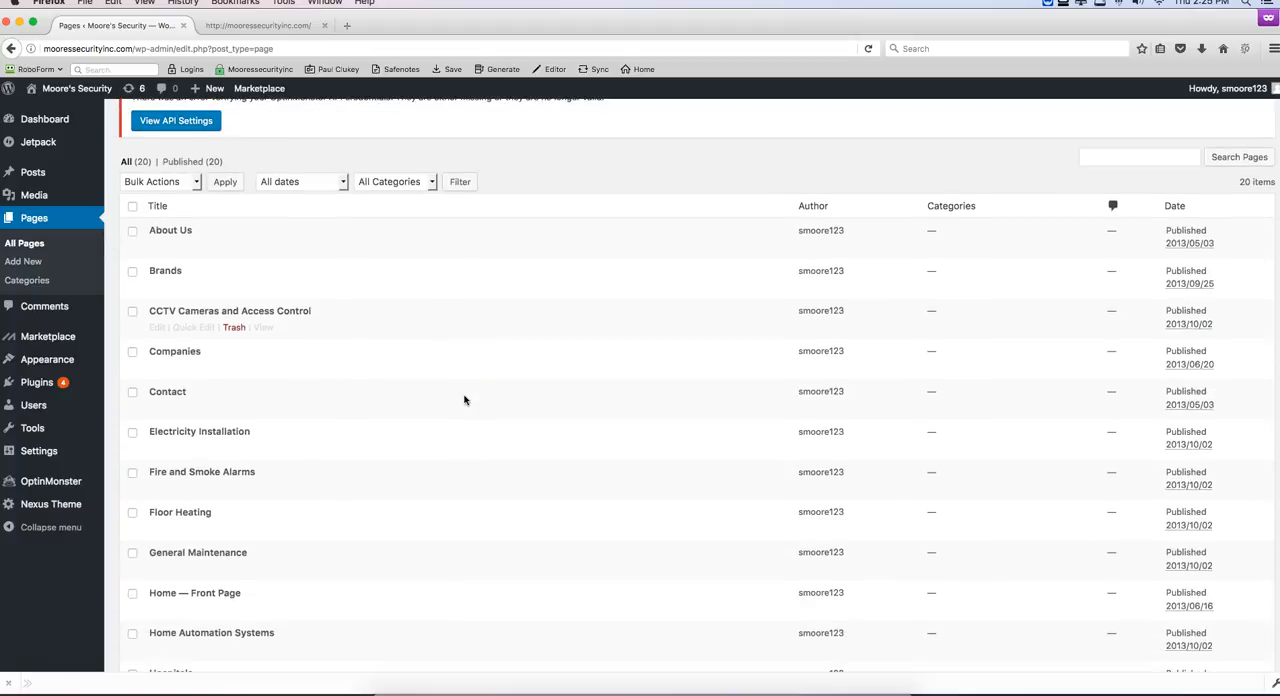
pyautogui.scroll(-2, 463, 398)
pyautogui.scroll(-1, 464, 400)
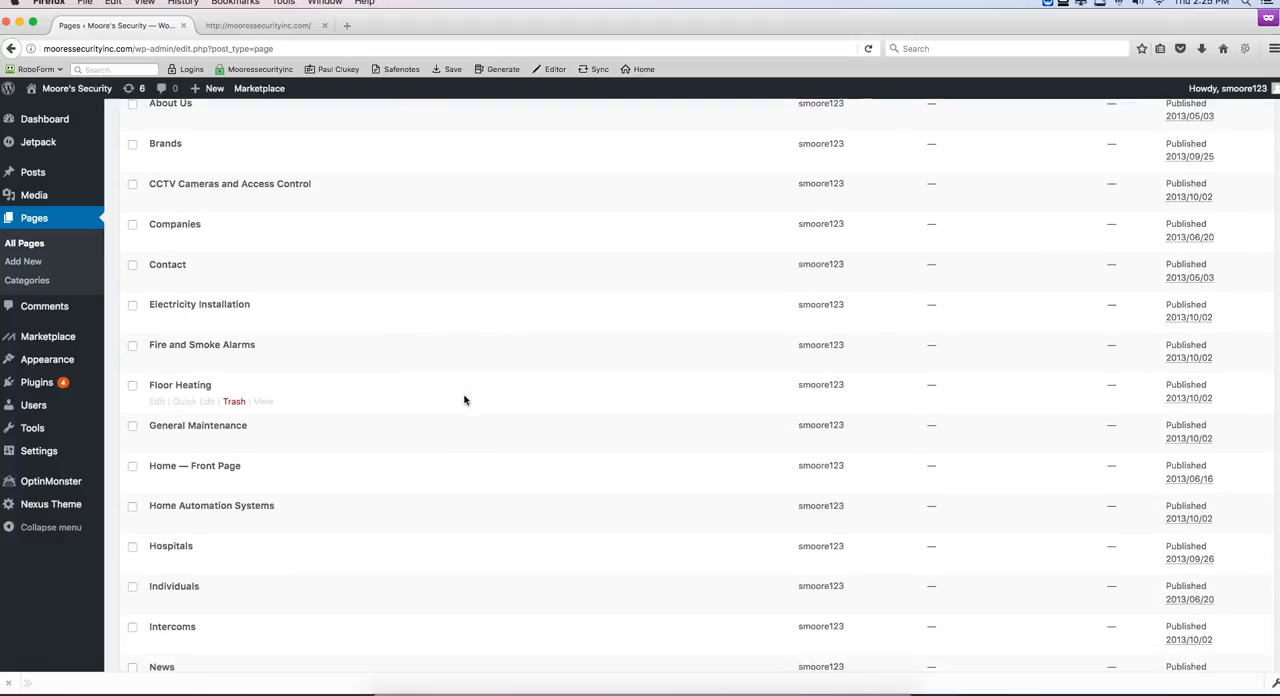
pyautogui.scroll(-1, 464, 400)
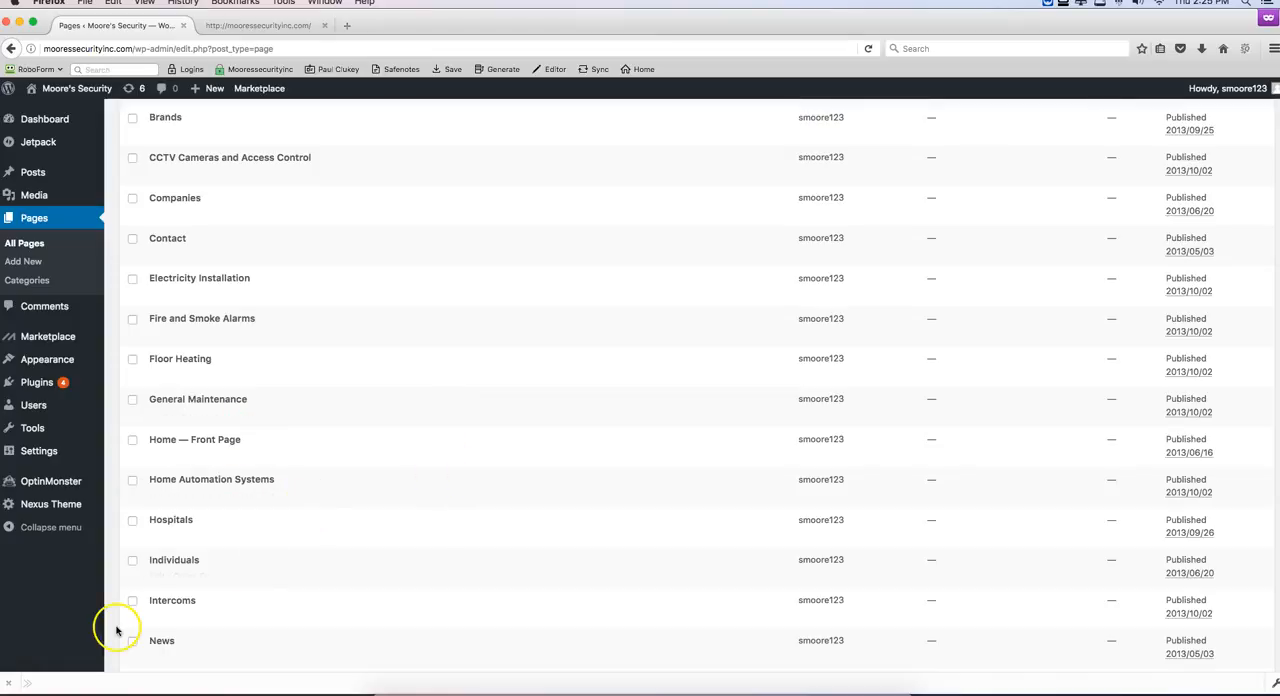
# Step: Load nexusthemes.com in a new browser tab
pyautogui.click(353, 25)
pyautogui.write('nexus')
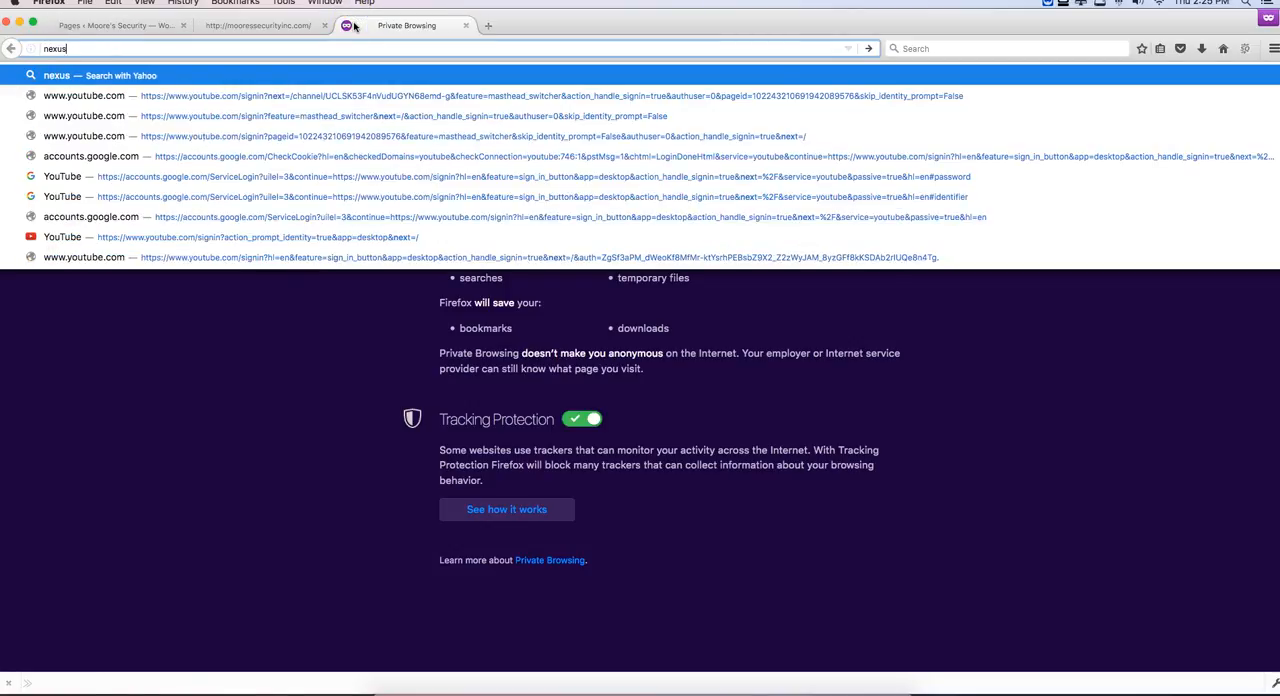
pyautogui.write('themes.com')
pyautogui.press('Return')
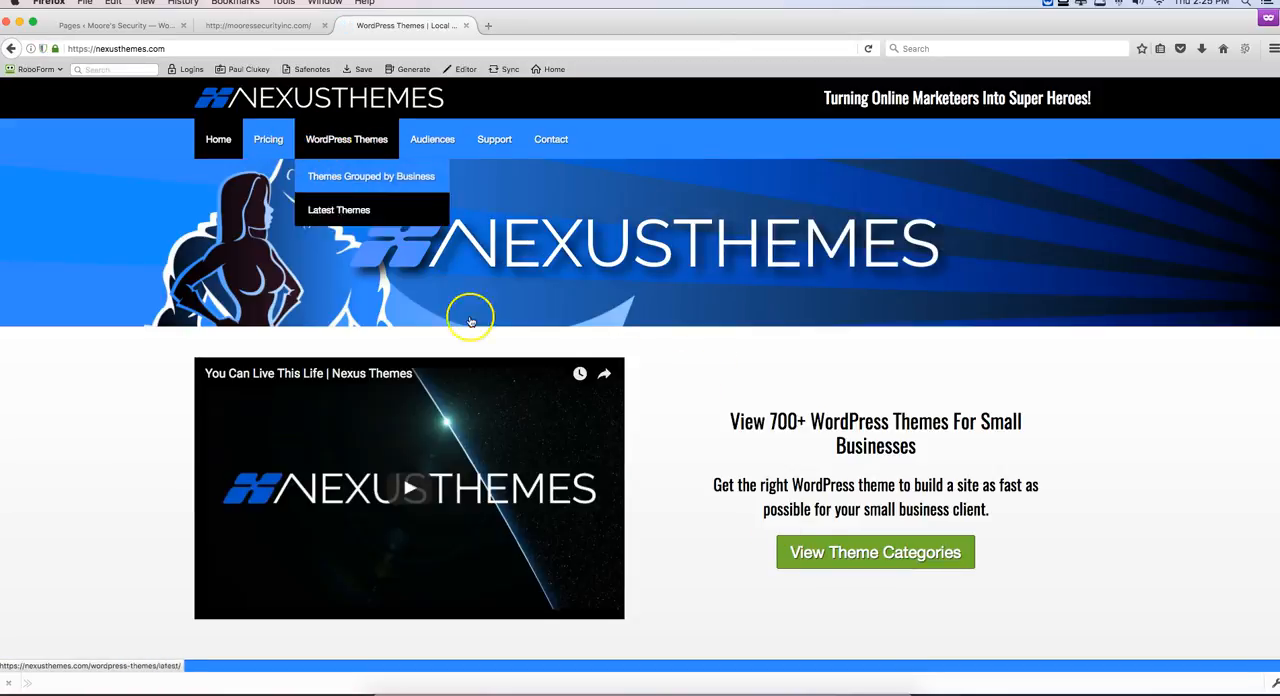
# Step: Browse the theme categories by business and open the Electrician WordPress themes
pyautogui.click(877, 562)
pyautogui.scroll(-5, 777, 514)
pyautogui.scroll(-10, 777, 514)
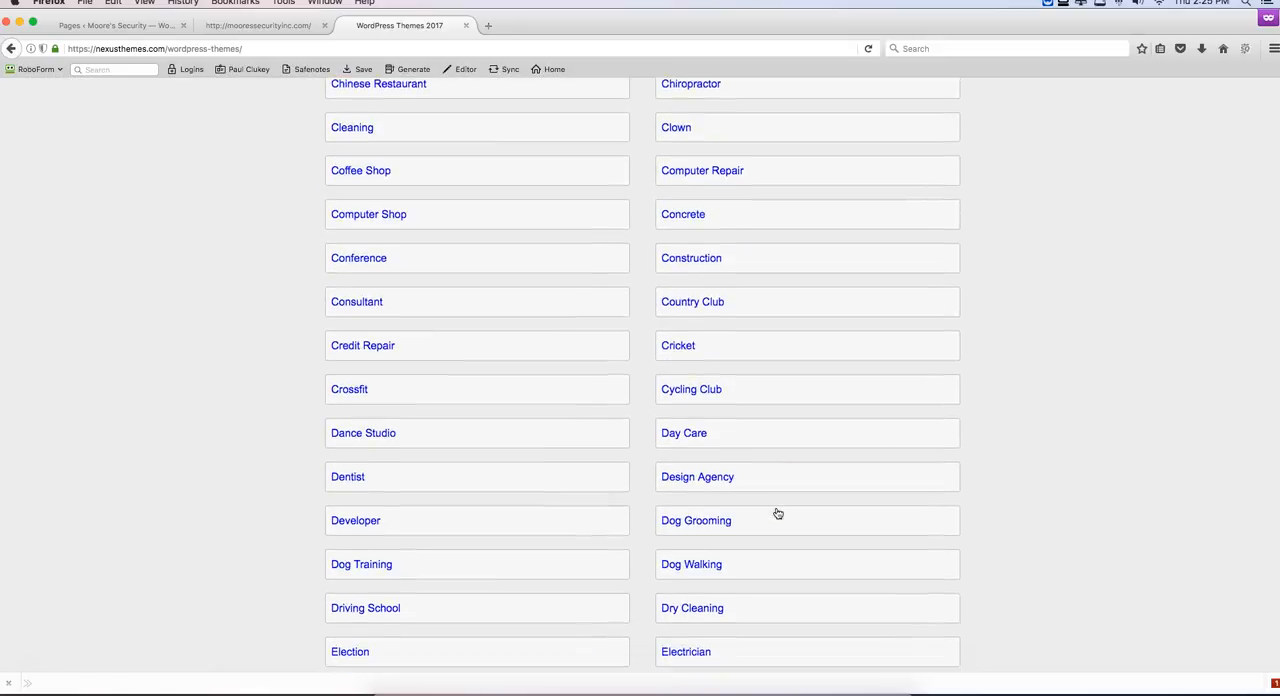
pyautogui.click(697, 411)
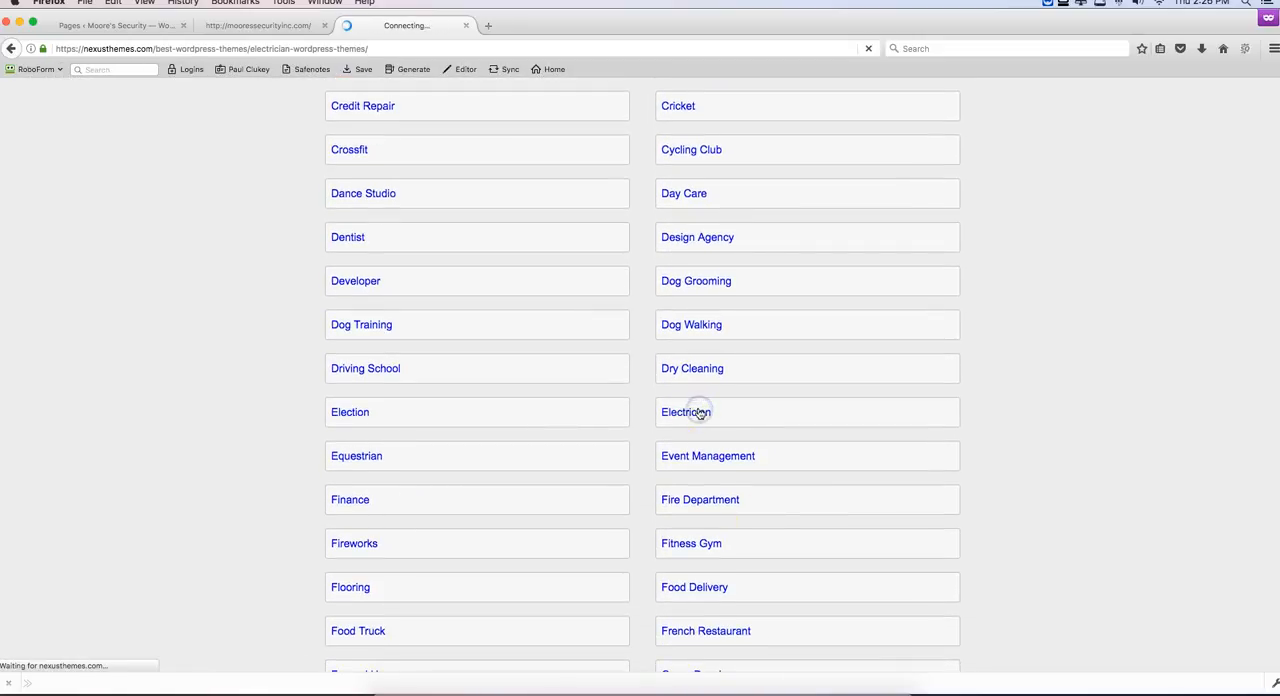
# Step: Open the demo of the Electrician Wordpress Theme, close the theme listing tab and check the demo's original service headings
pyautogui.scroll(-10, 677, 500)
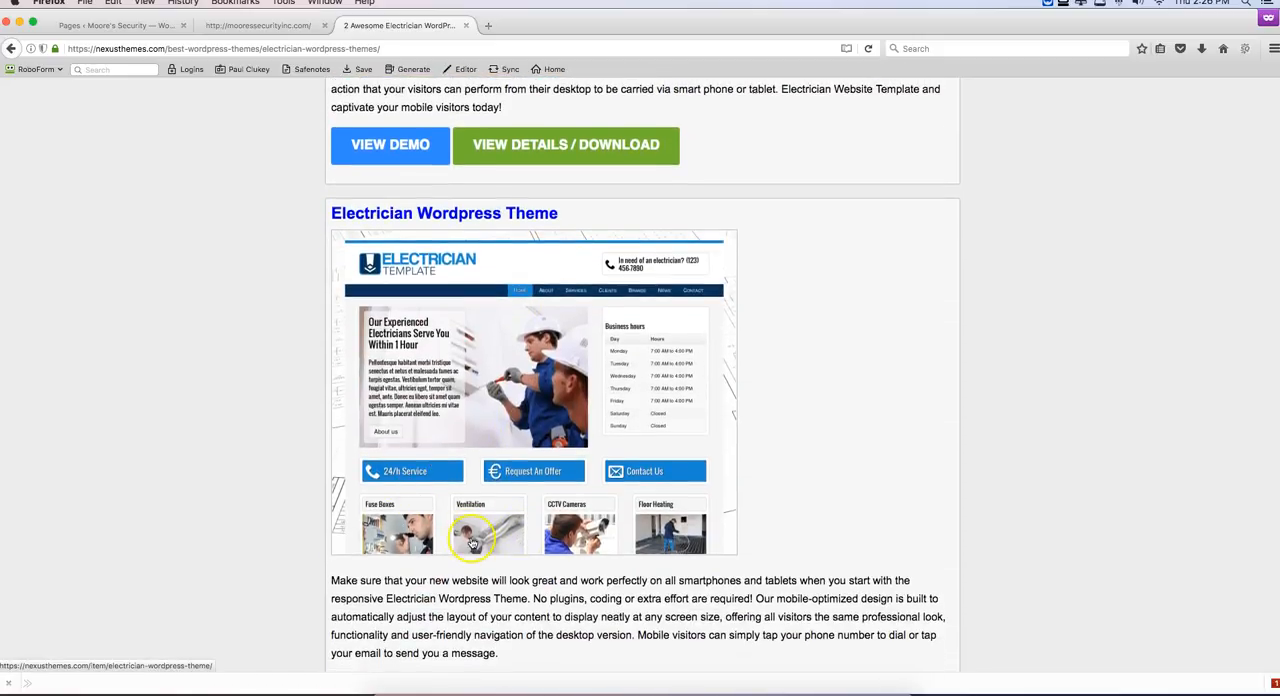
pyautogui.scroll(-3, 472, 543)
pyautogui.click(381, 661)
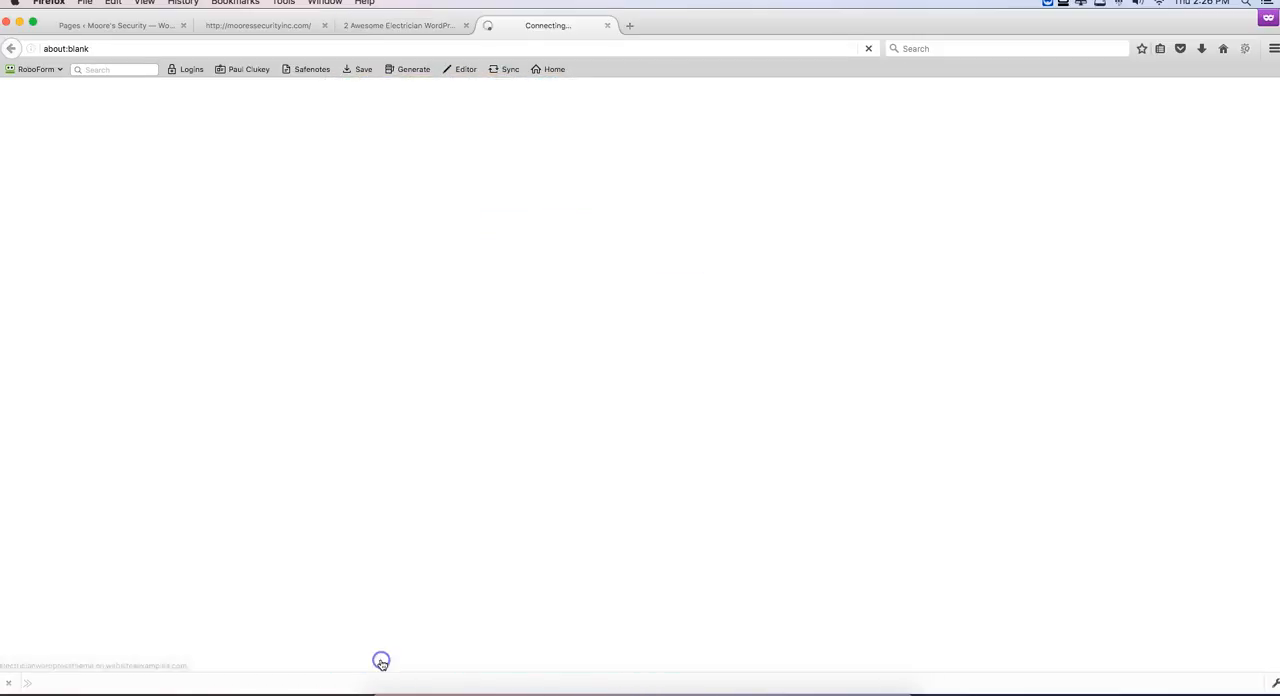
pyautogui.click(440, 26)
pyautogui.click(464, 26)
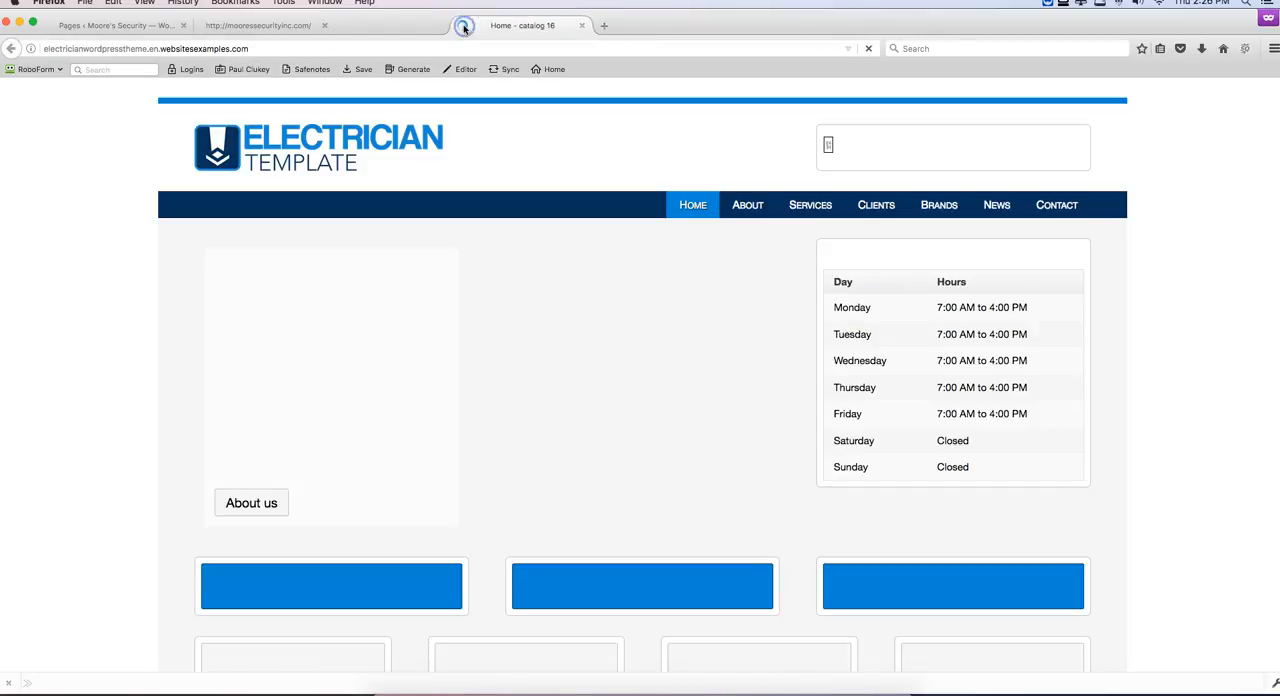
pyautogui.scroll(-3, 512, 312)
pyautogui.scroll(-3, 512, 312)
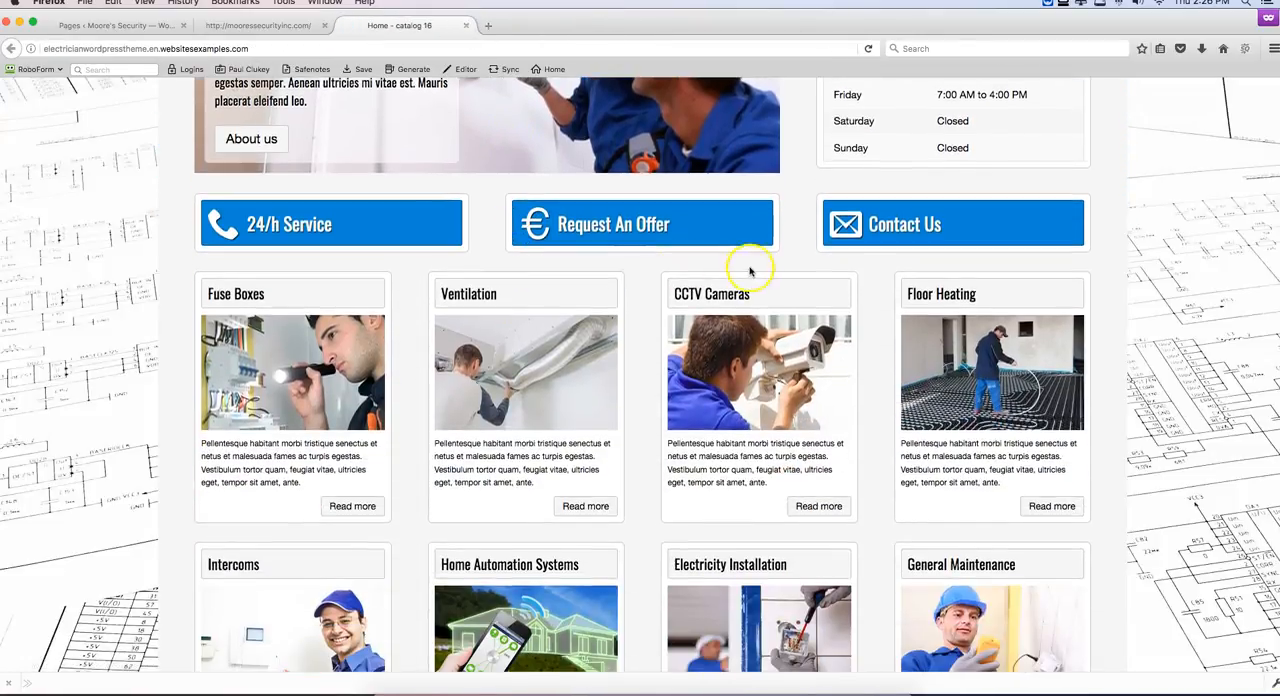
# Step: Check the fourth service heading on the home page, retitle the Floor Heating page as "Burglar Alarms" and update it
pyautogui.click(110, 25)
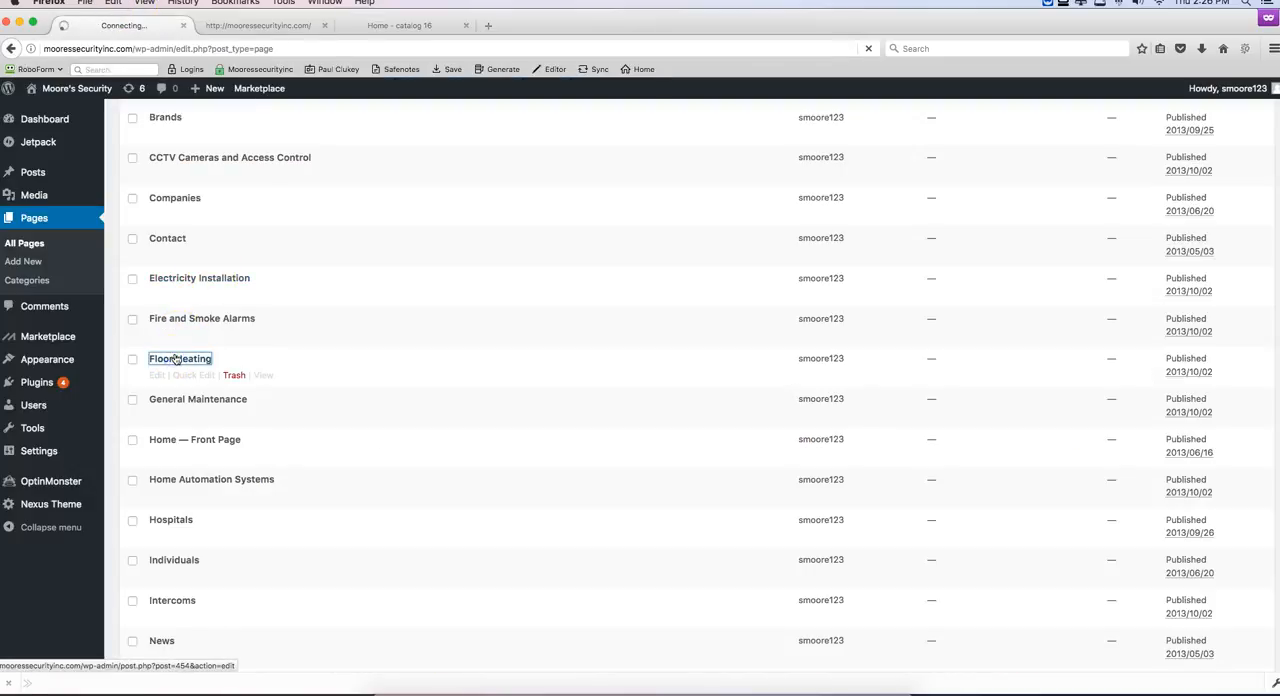
pyautogui.click(258, 25)
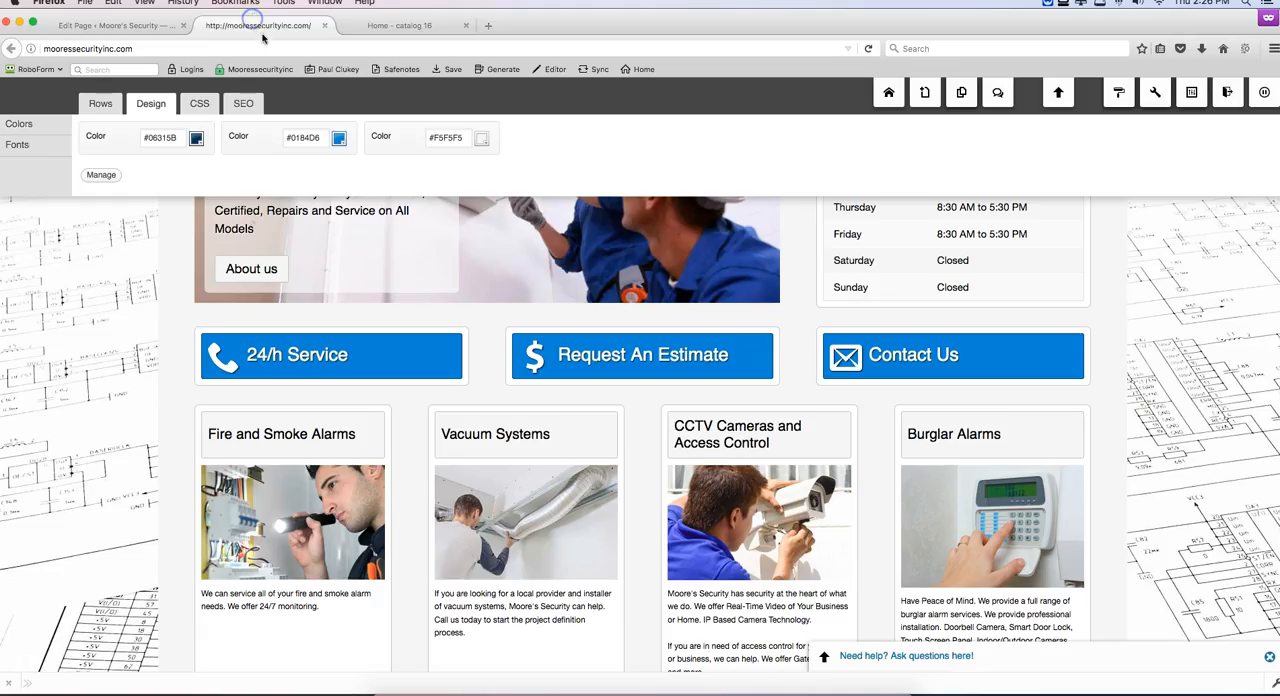
pyautogui.click(105, 25)
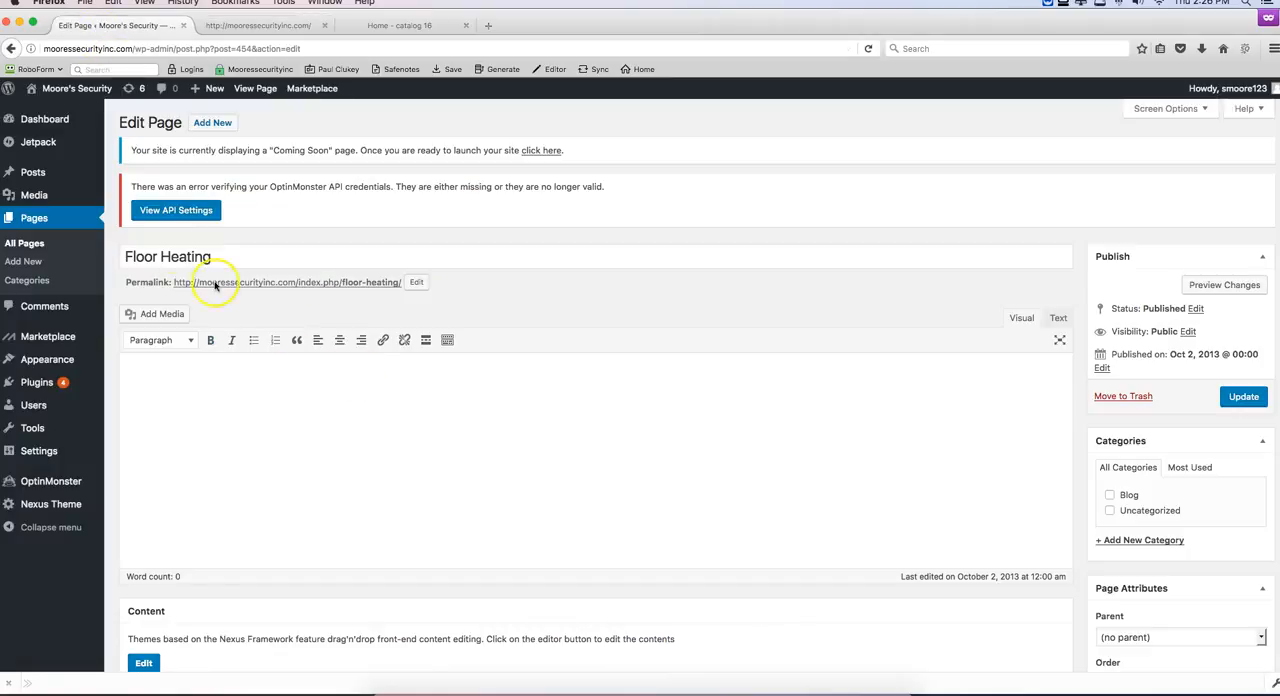
pyautogui.moveTo(214, 256); pyautogui.dragTo(107, 255)
pyautogui.press('Return')
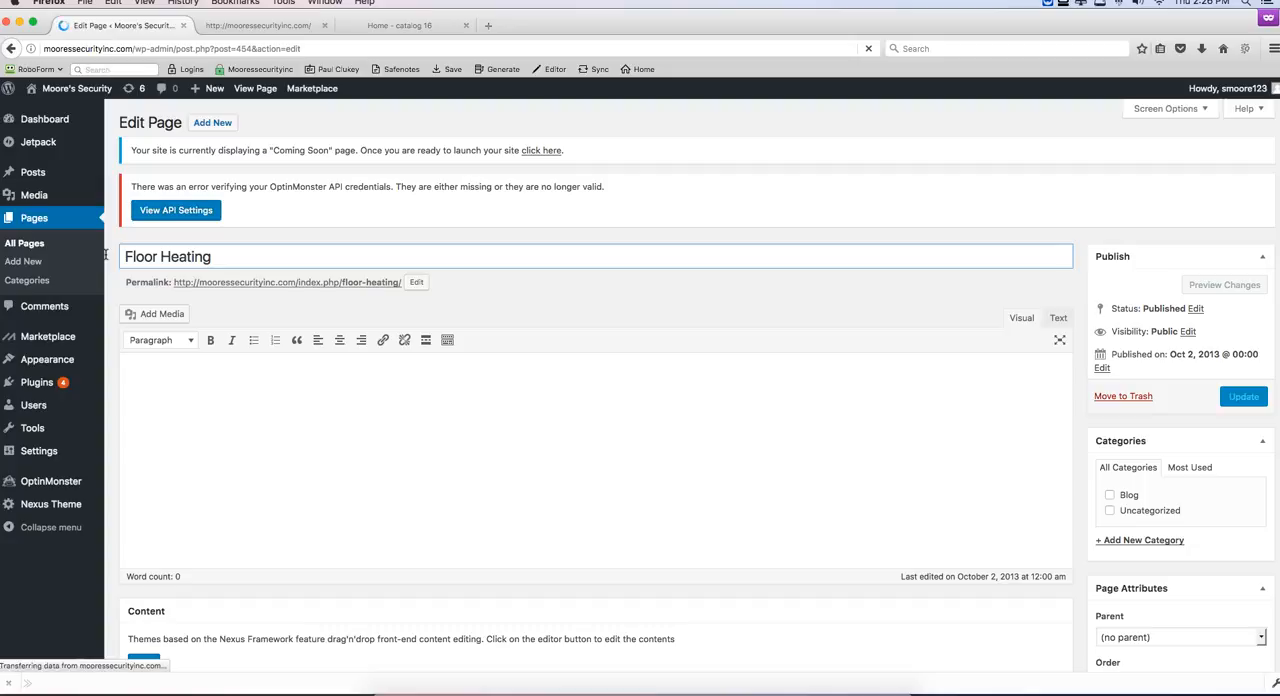
pyautogui.moveTo(266, 291); pyautogui.dragTo(117, 294)
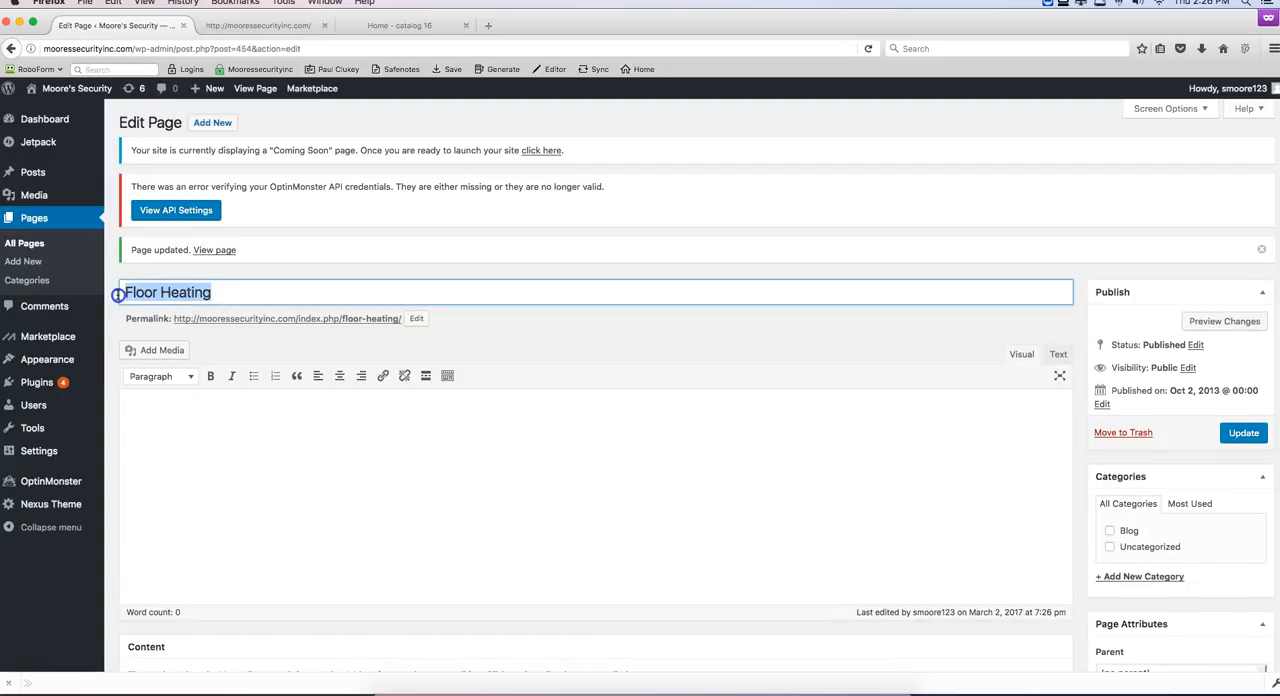
pyautogui.write('Burglar Alarms')
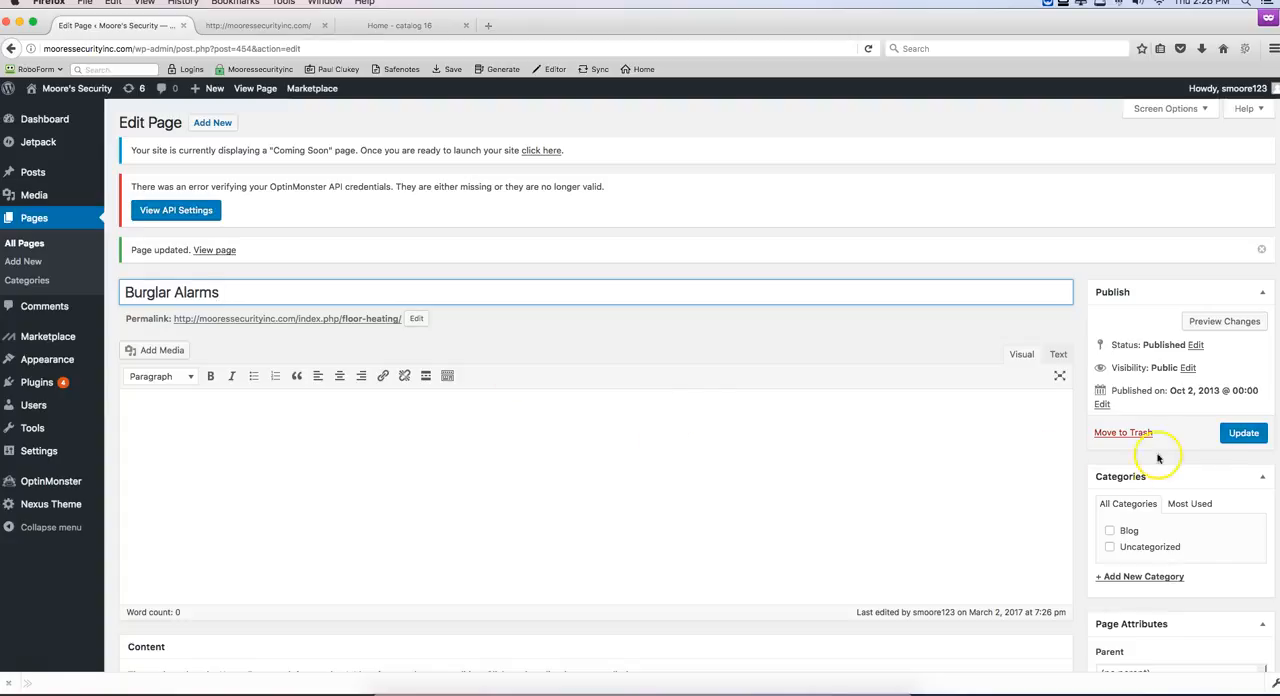
pyautogui.click(1244, 432)
# Step: Check the fifth service heading on the home page, retitle the Intercoms page as "Intercoms and Phones" and update it
pyautogui.click(280, 26)
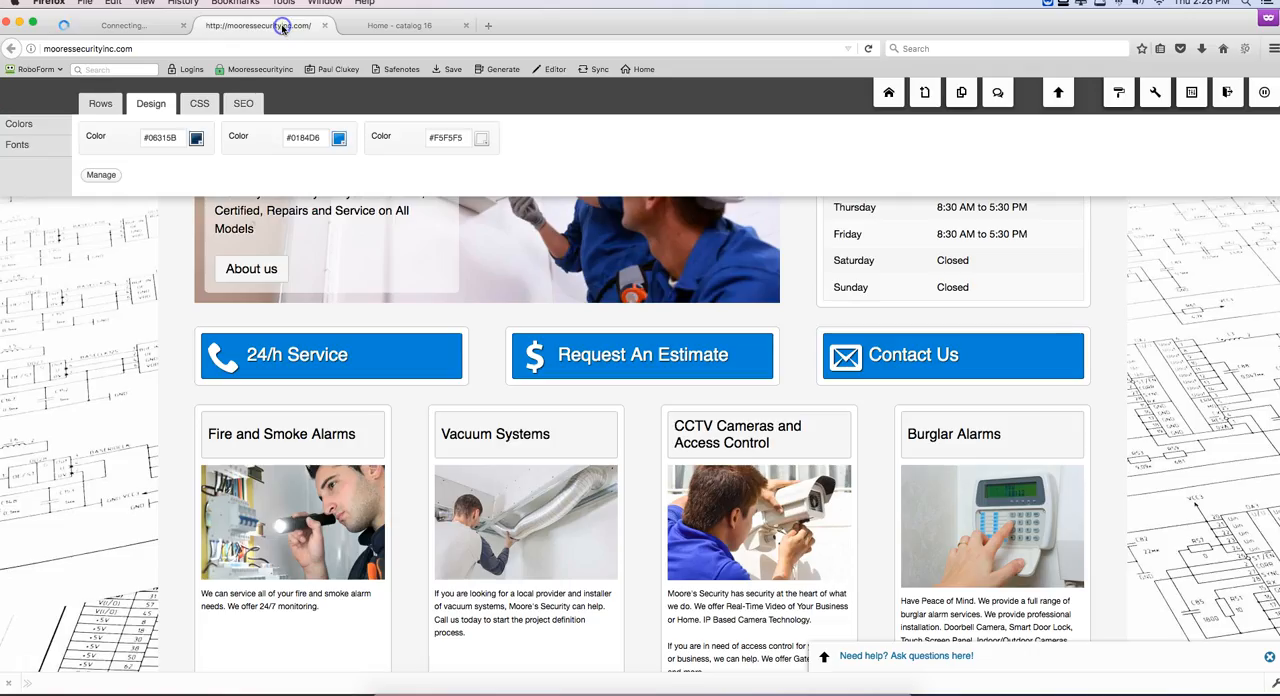
pyautogui.scroll(-5, 402, 333)
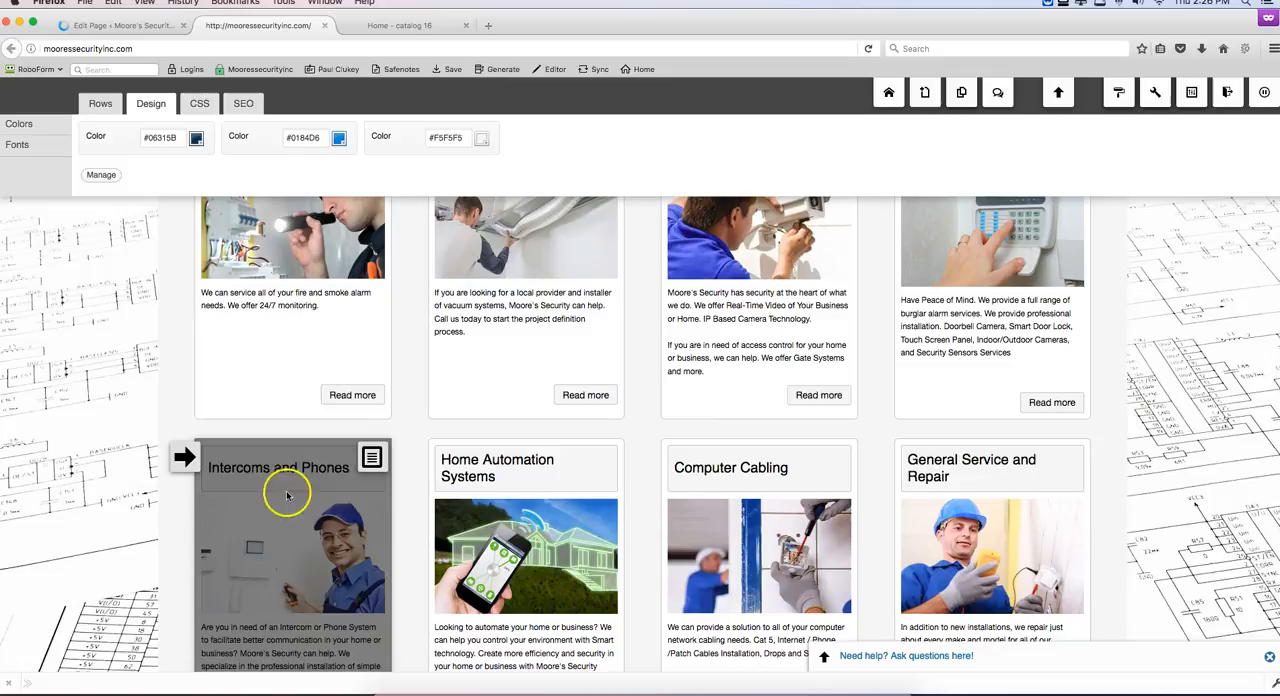
pyautogui.click(81, 26)
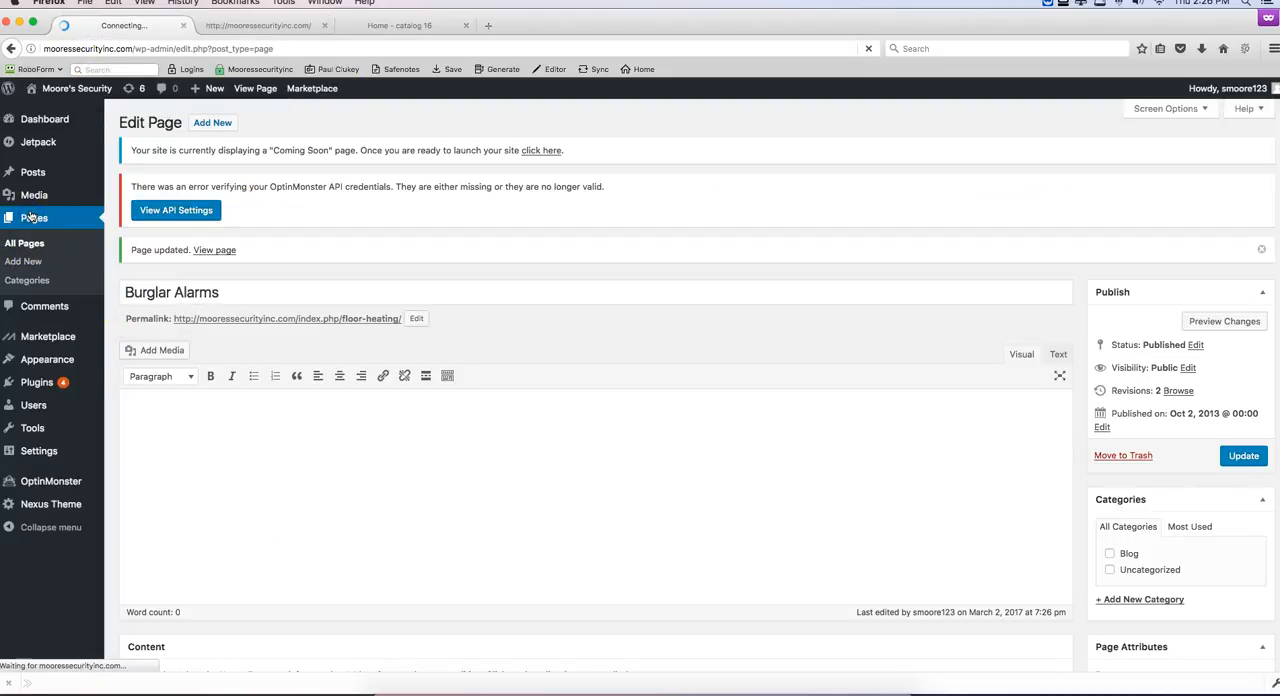
pyautogui.scroll(-1, 220, 406)
pyautogui.scroll(-8, 220, 406)
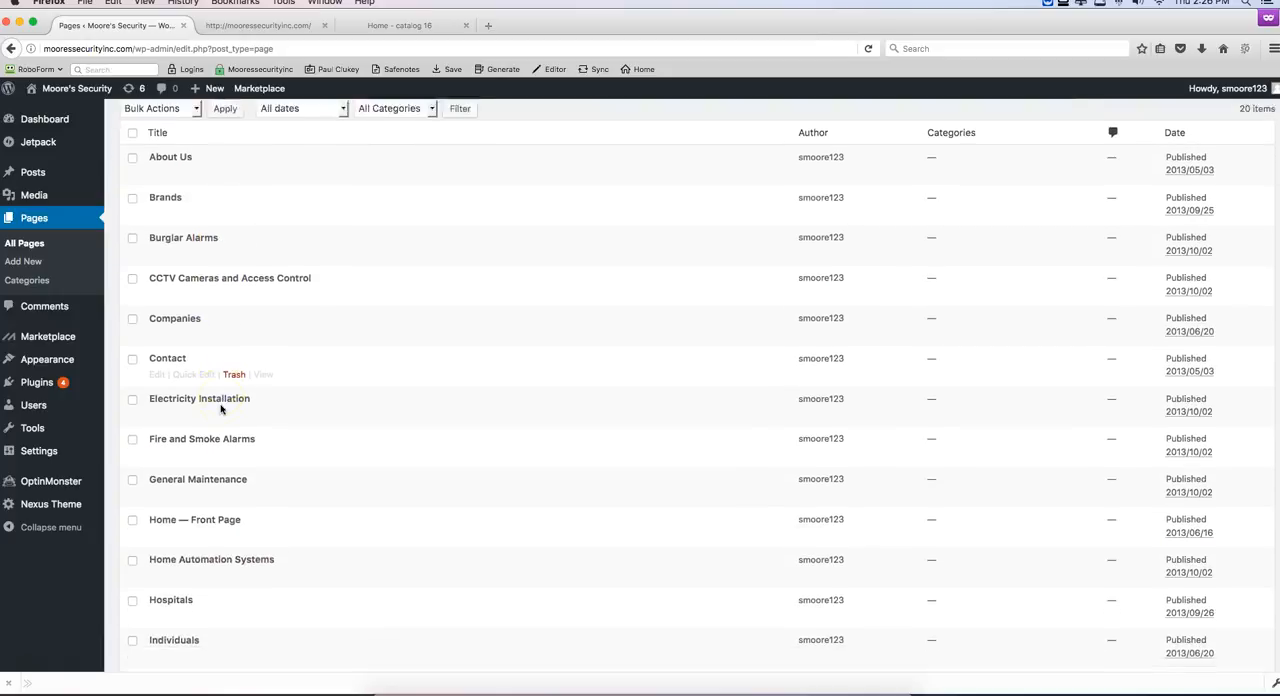
pyautogui.click(170, 414)
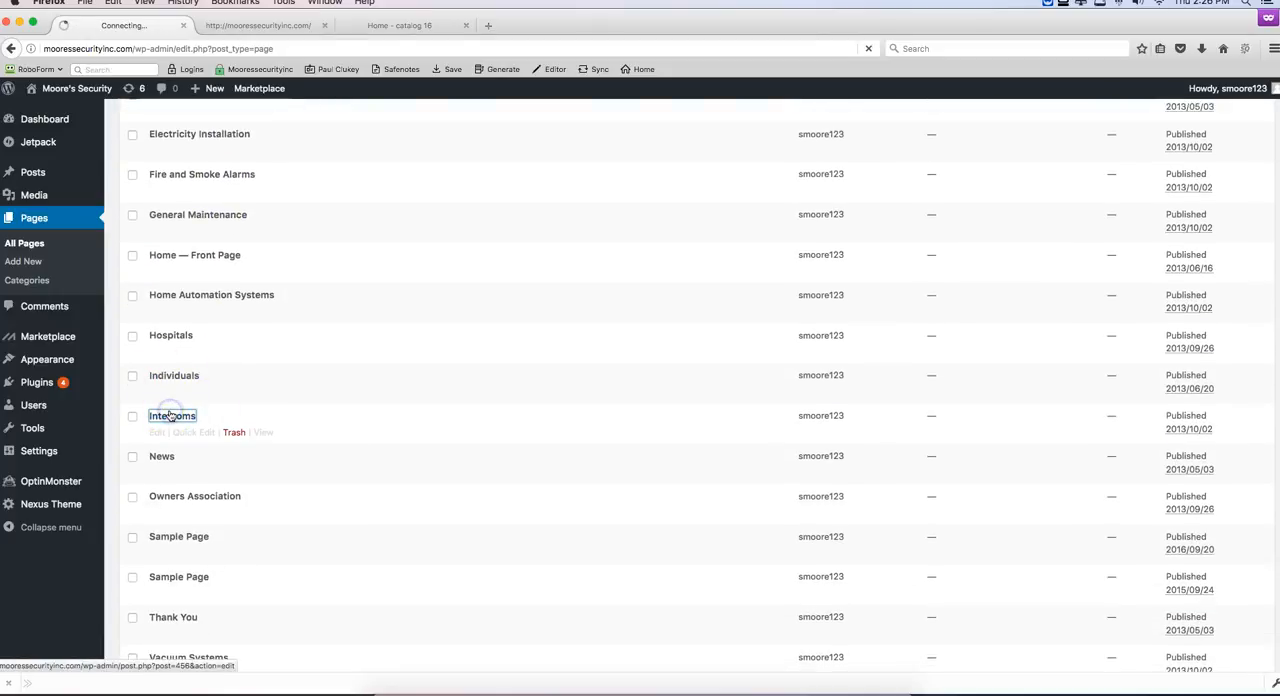
pyautogui.click(217, 263)
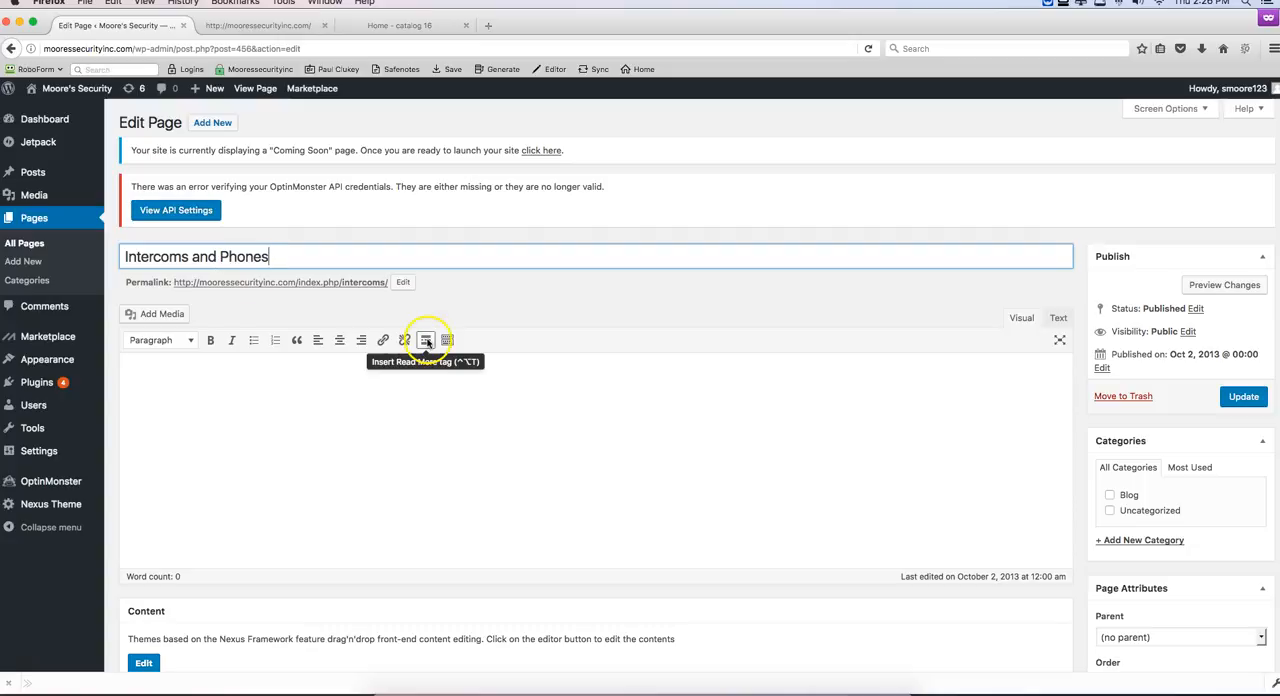
pyautogui.click(1242, 397)
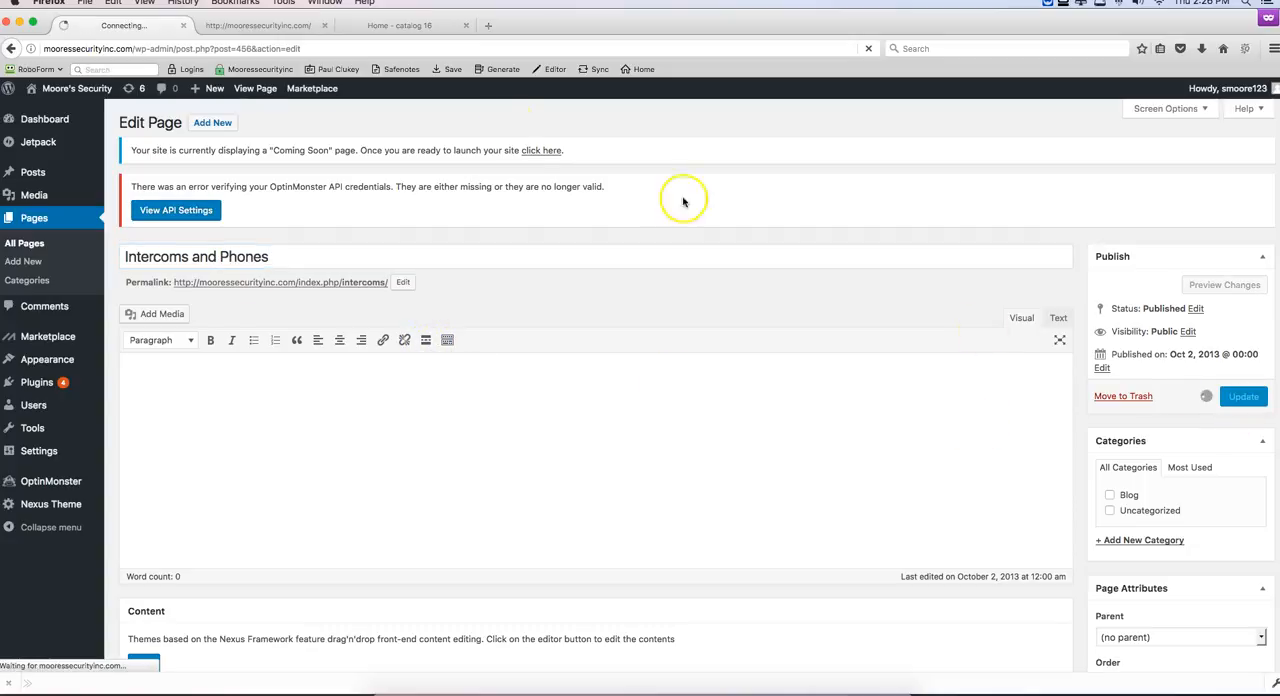
# Step: Compare the remaining service headings on the home page with those in the theme demo and return to the list of all pages
pyautogui.click(250, 25)
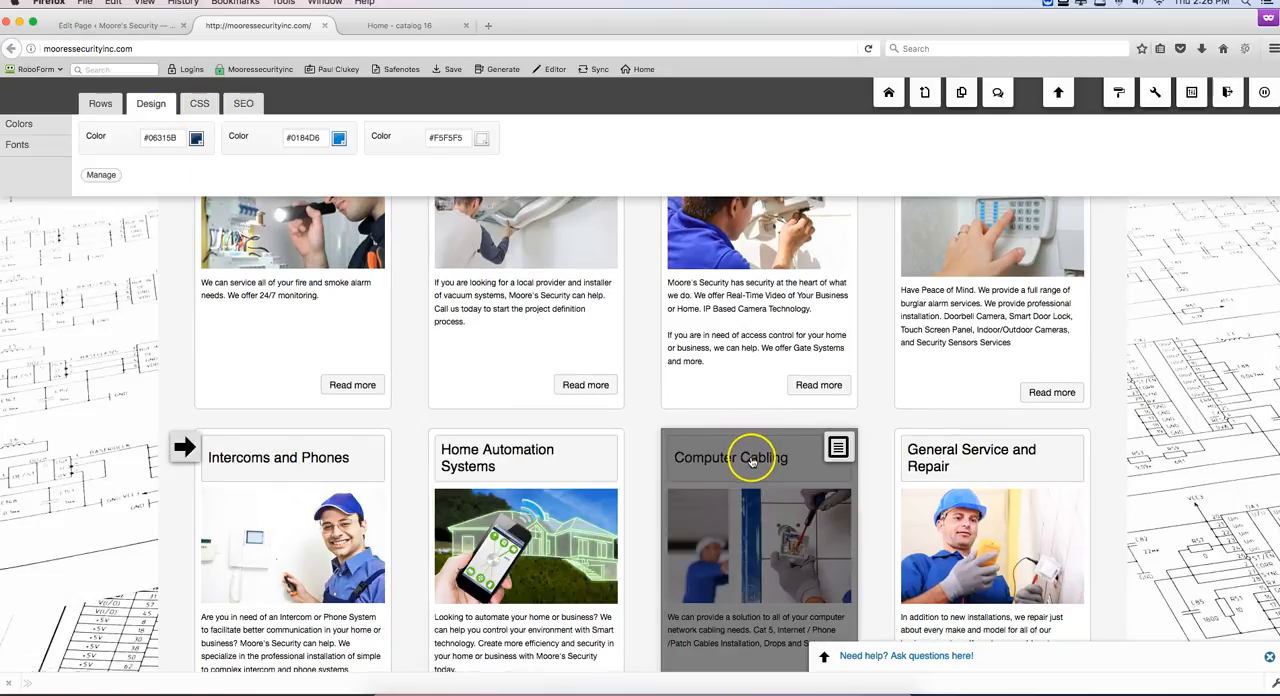
pyautogui.scroll(1, 745, 460)
pyautogui.click(400, 25)
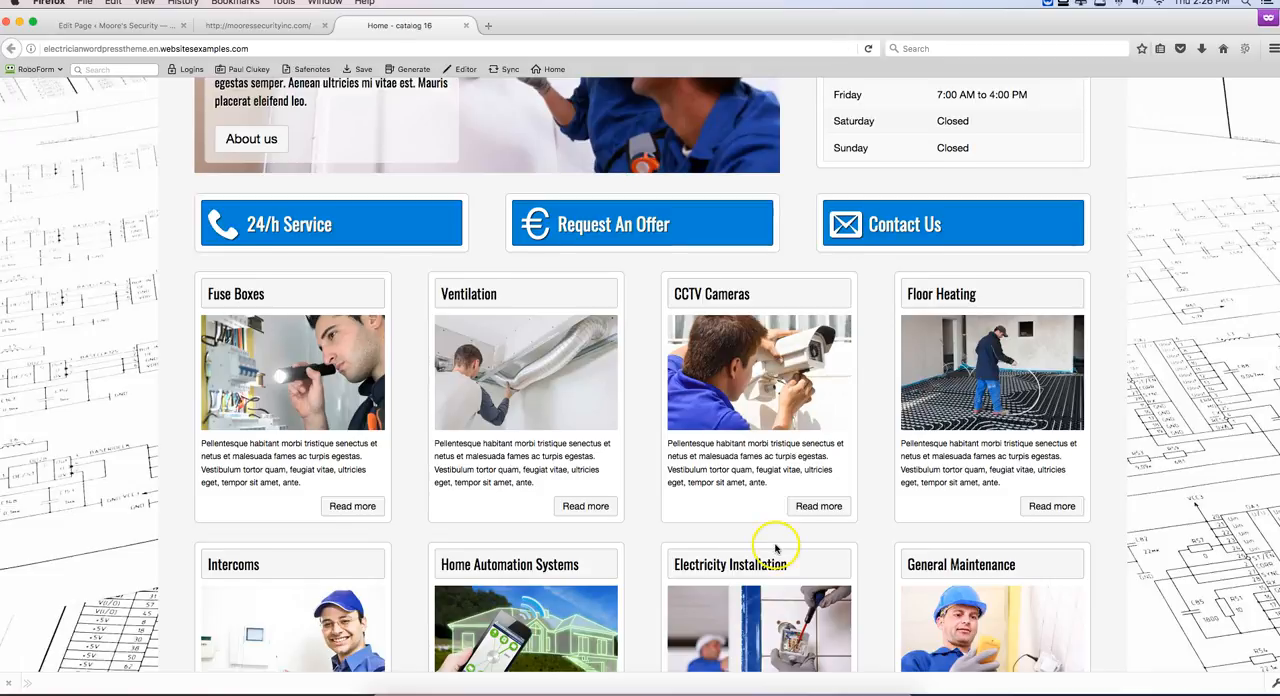
pyautogui.scroll(-1, 745, 540)
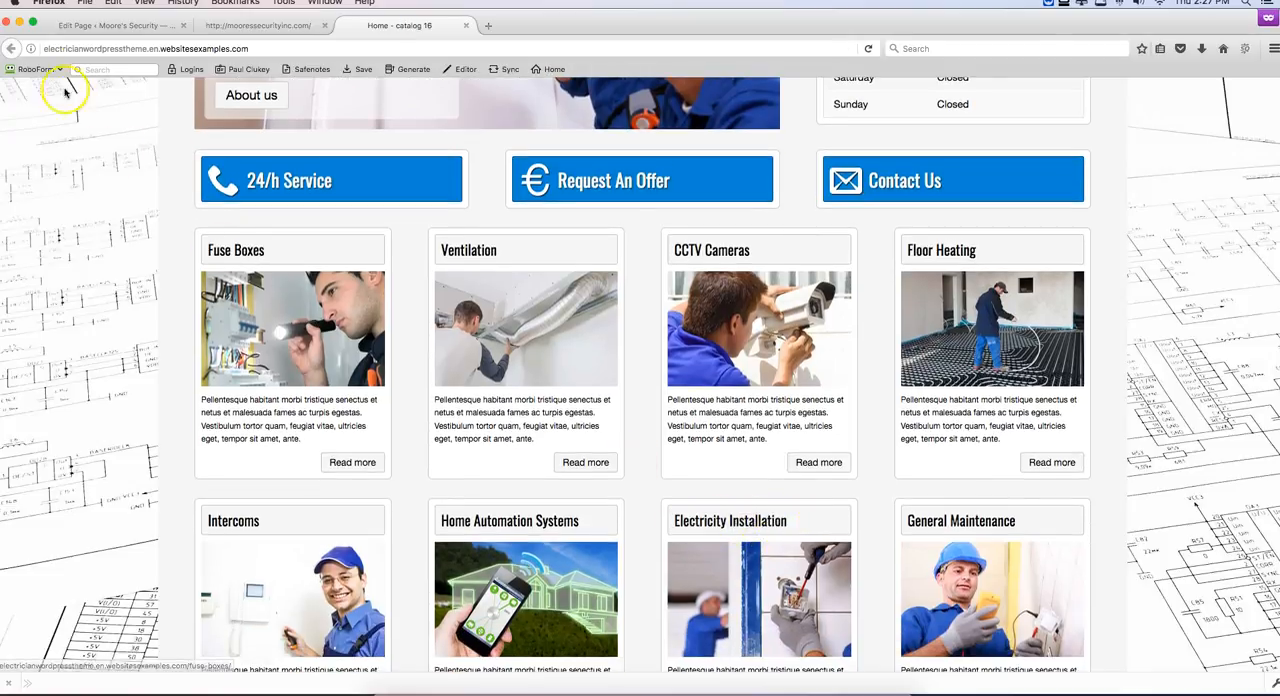
pyautogui.click(59, 28)
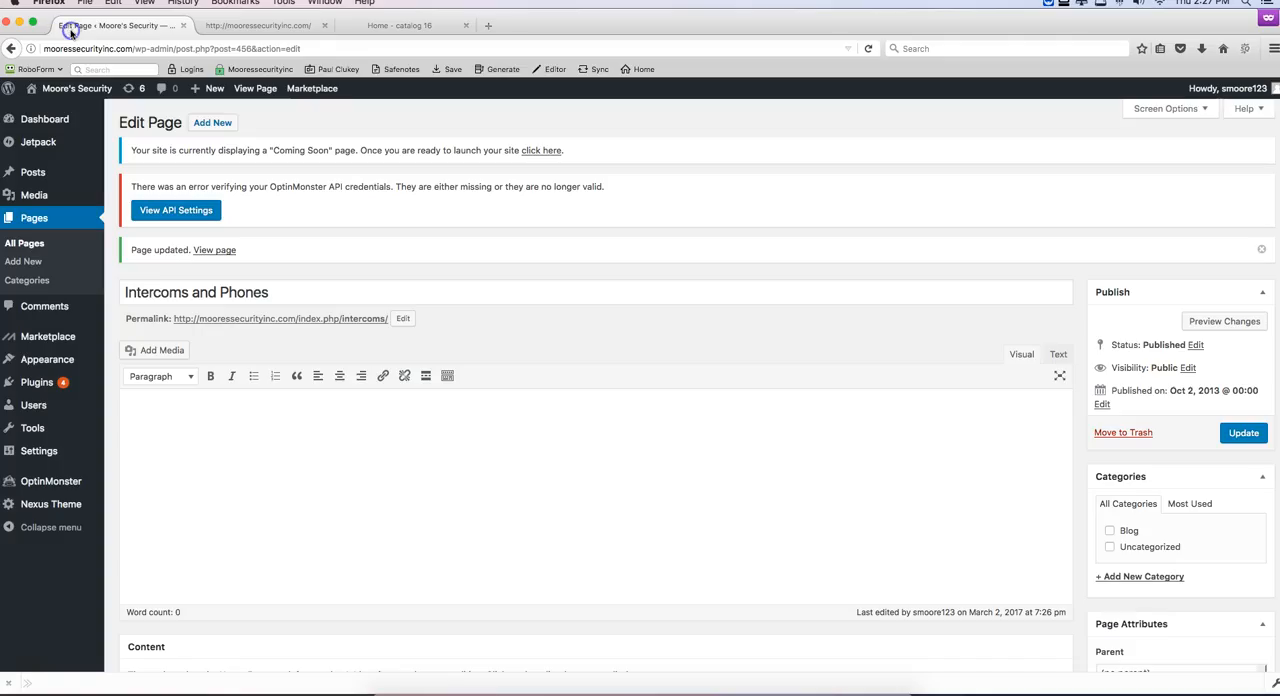
pyautogui.click(20, 217)
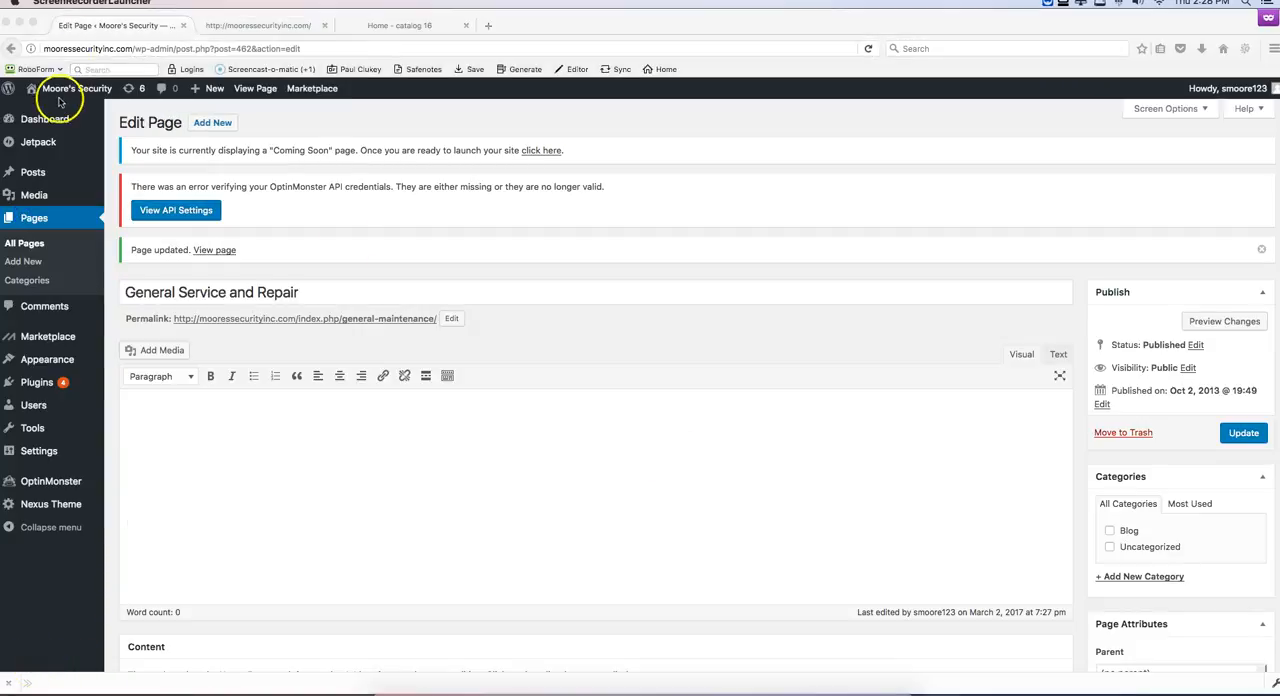
# Step: Visit the Moore's Security front page and open its navigation menu for editing
pyautogui.click(59, 90)
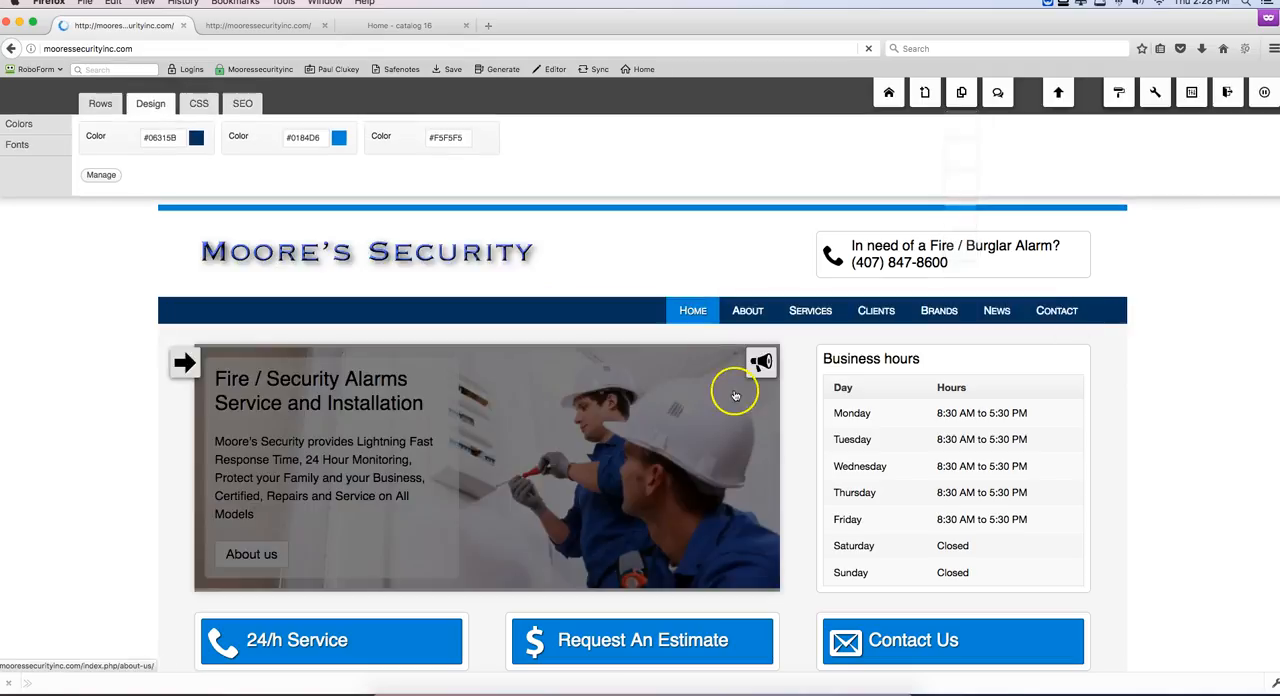
pyautogui.moveTo(808, 320)
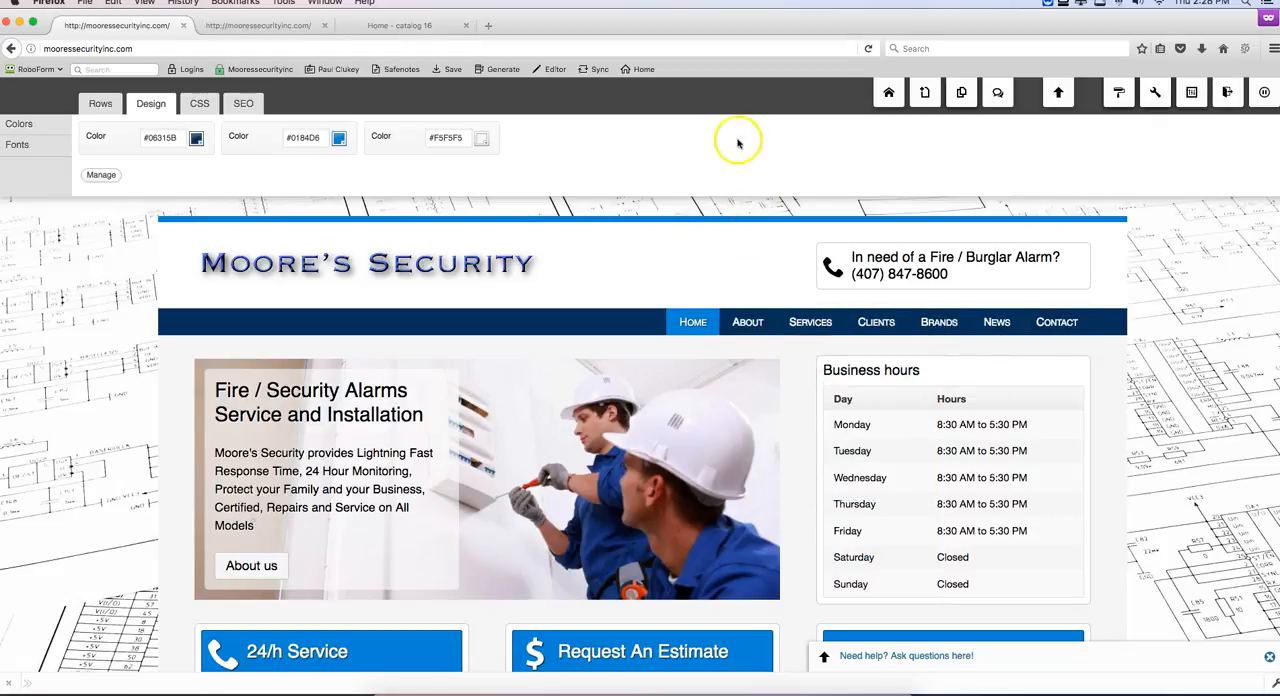
pyautogui.click(888, 91)
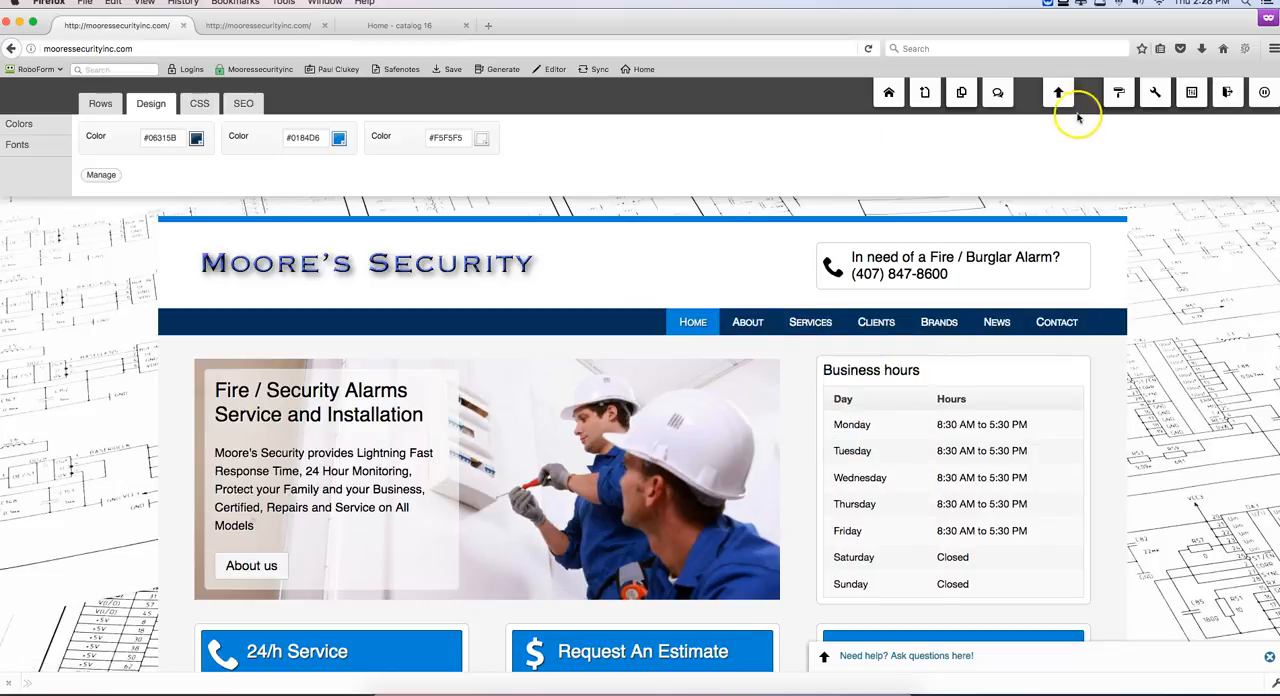
pyautogui.moveTo(1118, 106)
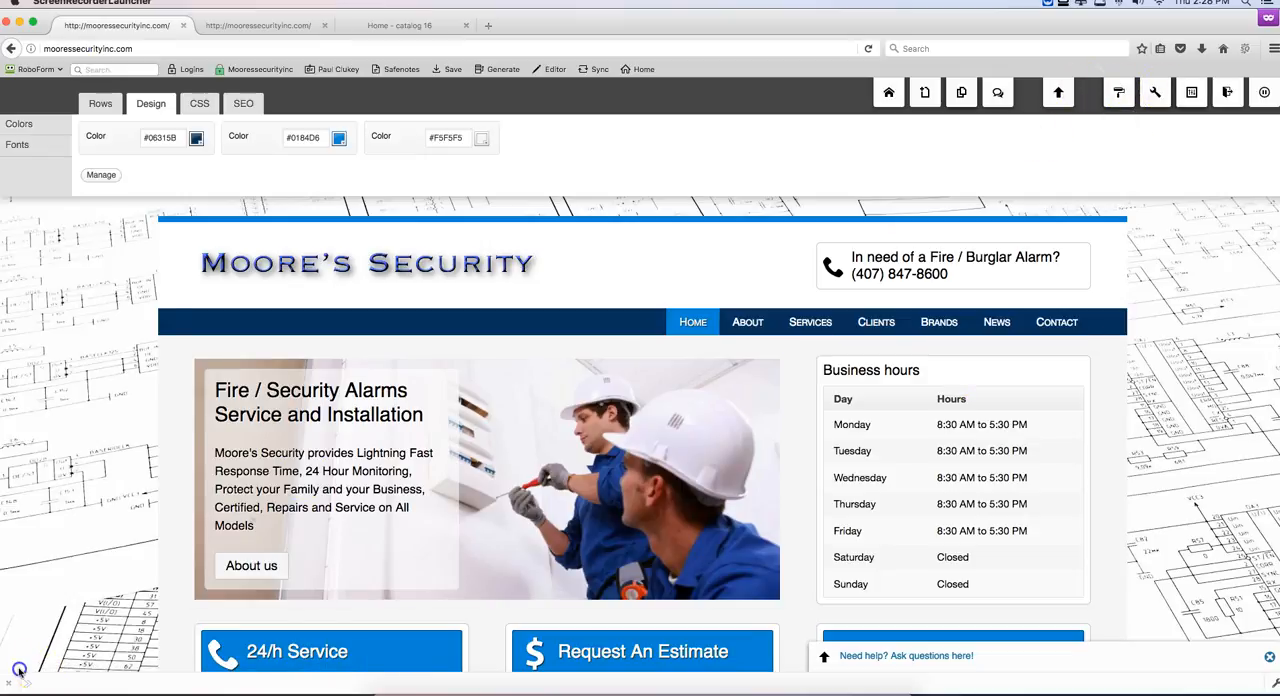
pyautogui.click(1106, 317)
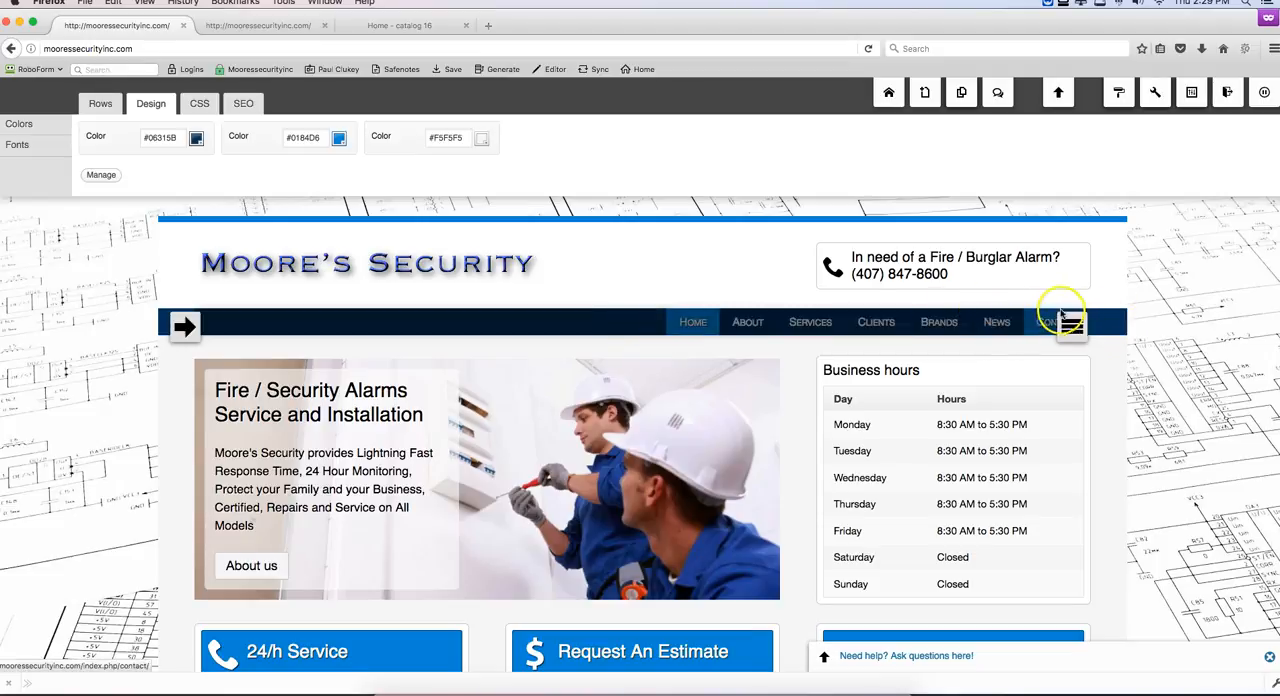
pyautogui.click(1070, 327)
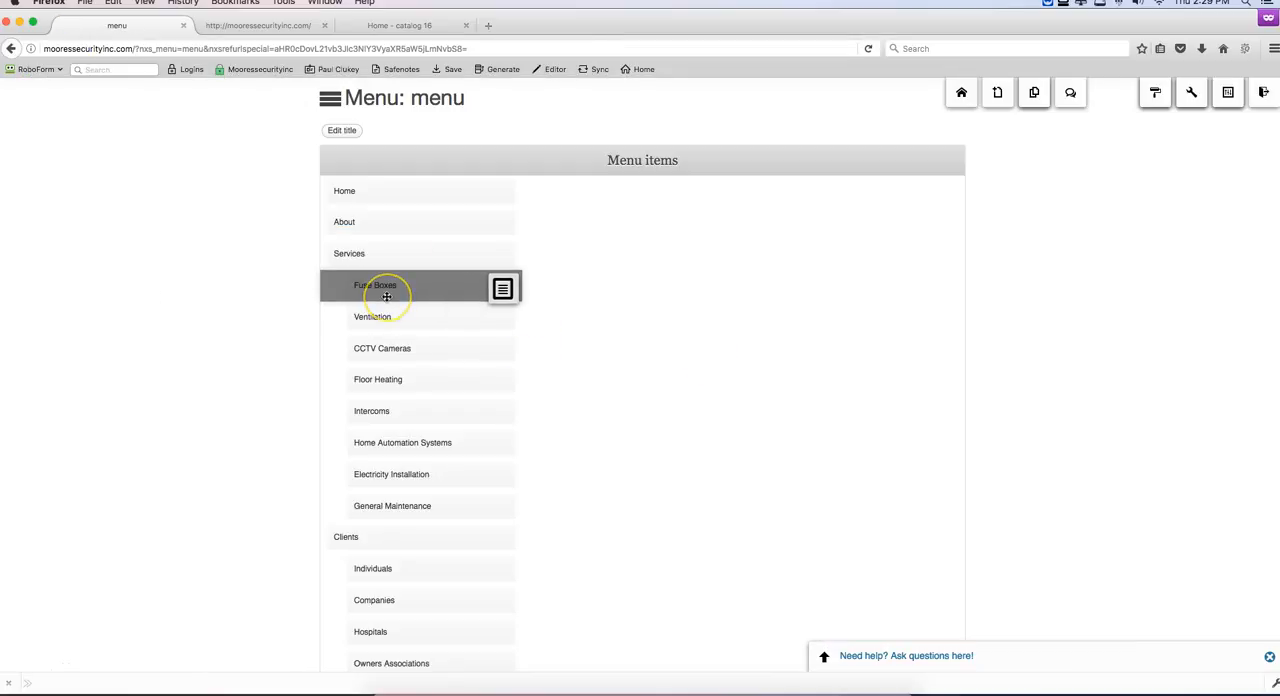
# Step: Retitle the Fuse Boxes item under Services as "Fire and Smoke Alarms" and save it
pyautogui.scroll(-3, 387, 297)
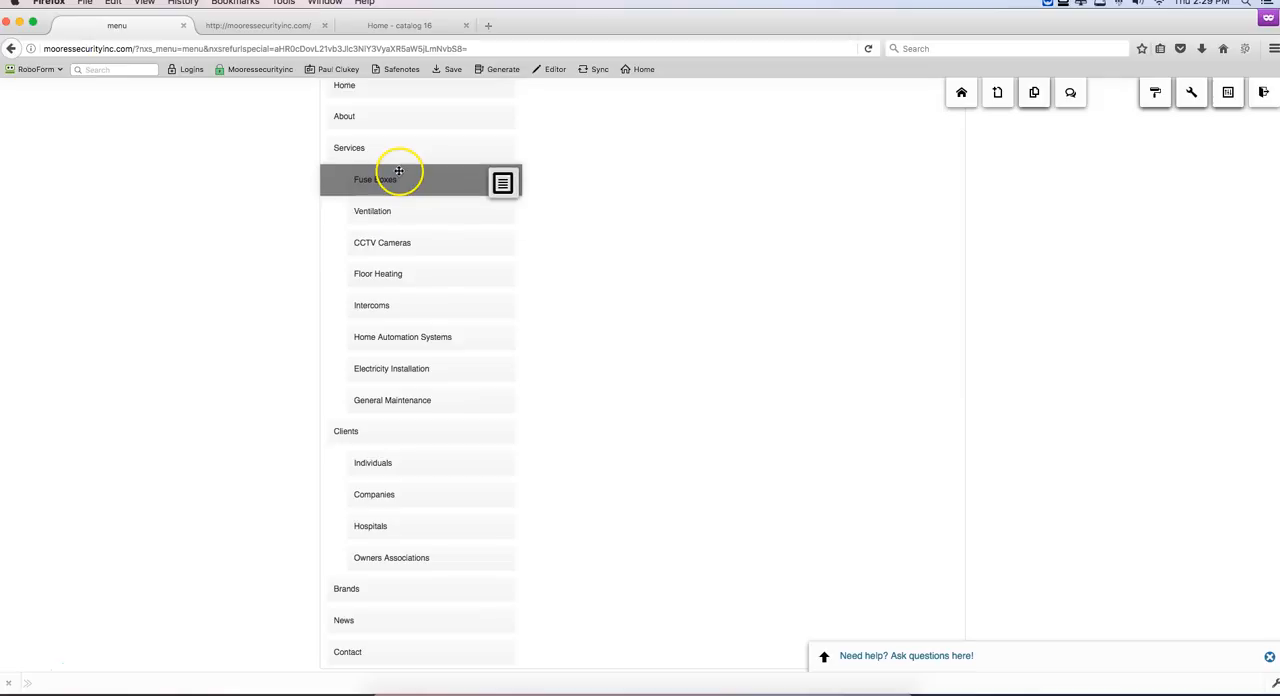
pyautogui.click(503, 183)
pyautogui.click(505, 183)
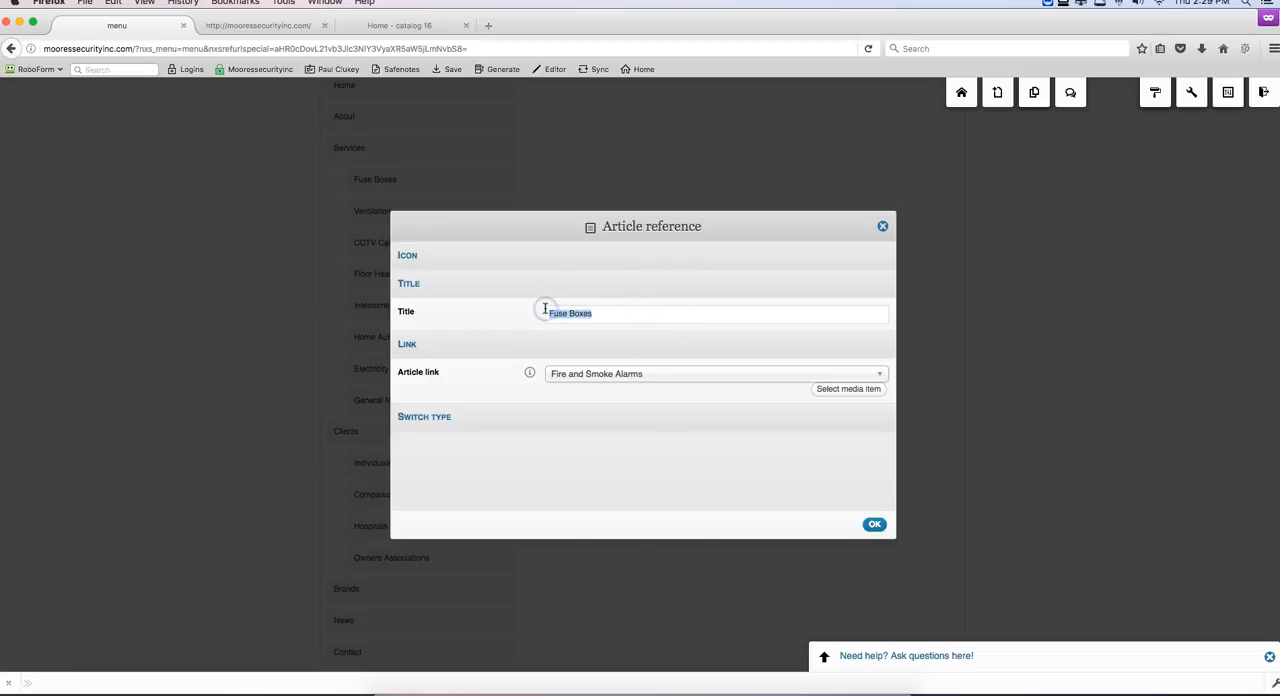
pyautogui.write('Fir')
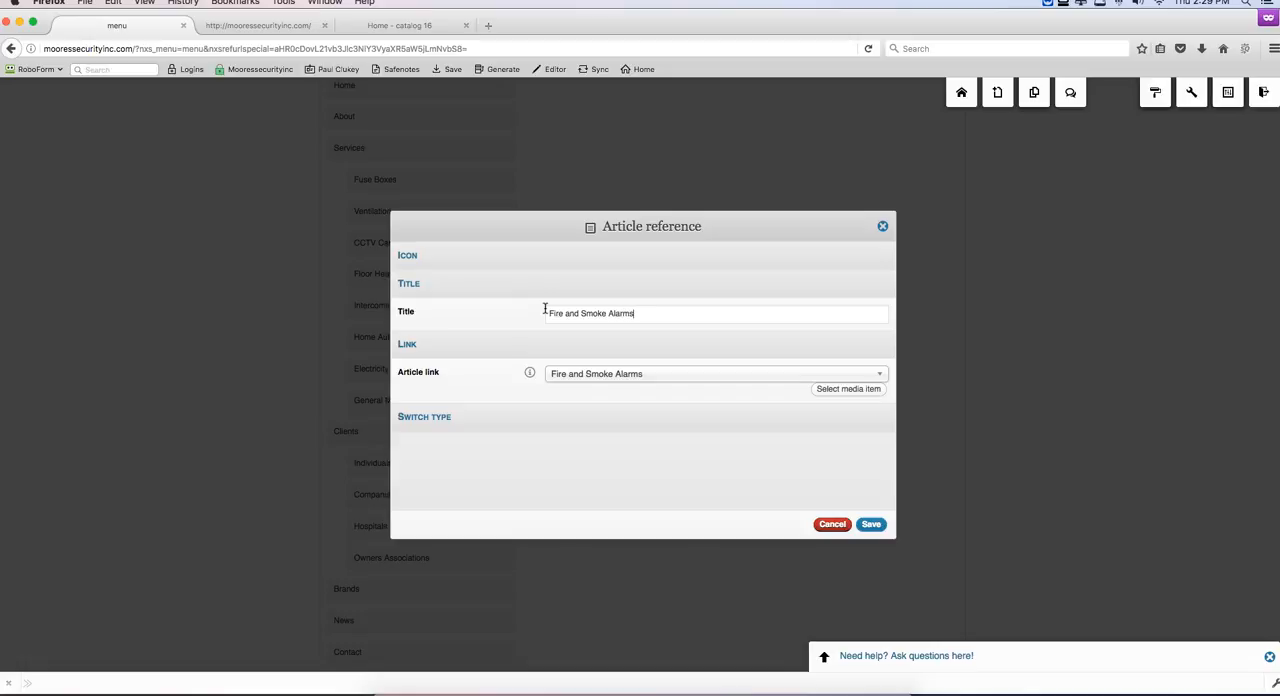
pyautogui.click(871, 524)
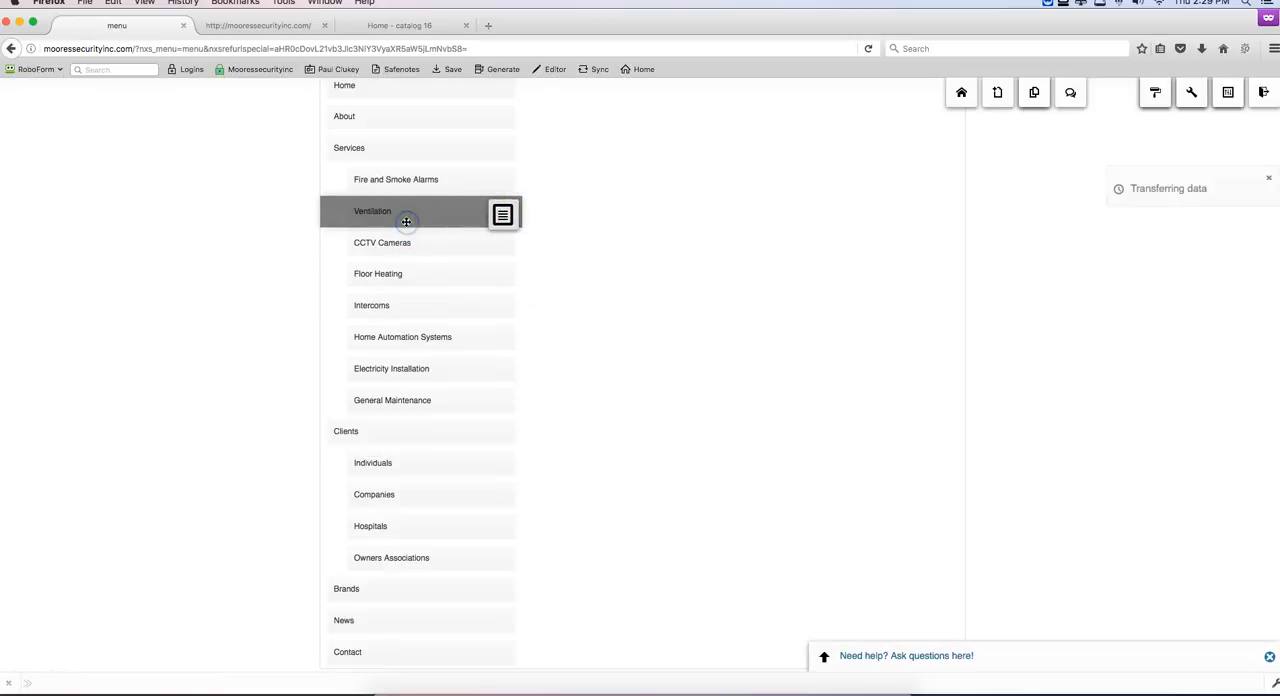
# Step: Retitle the Ventilation item under Services as "Vacuum Systems" and save it
pyautogui.click(406, 221)
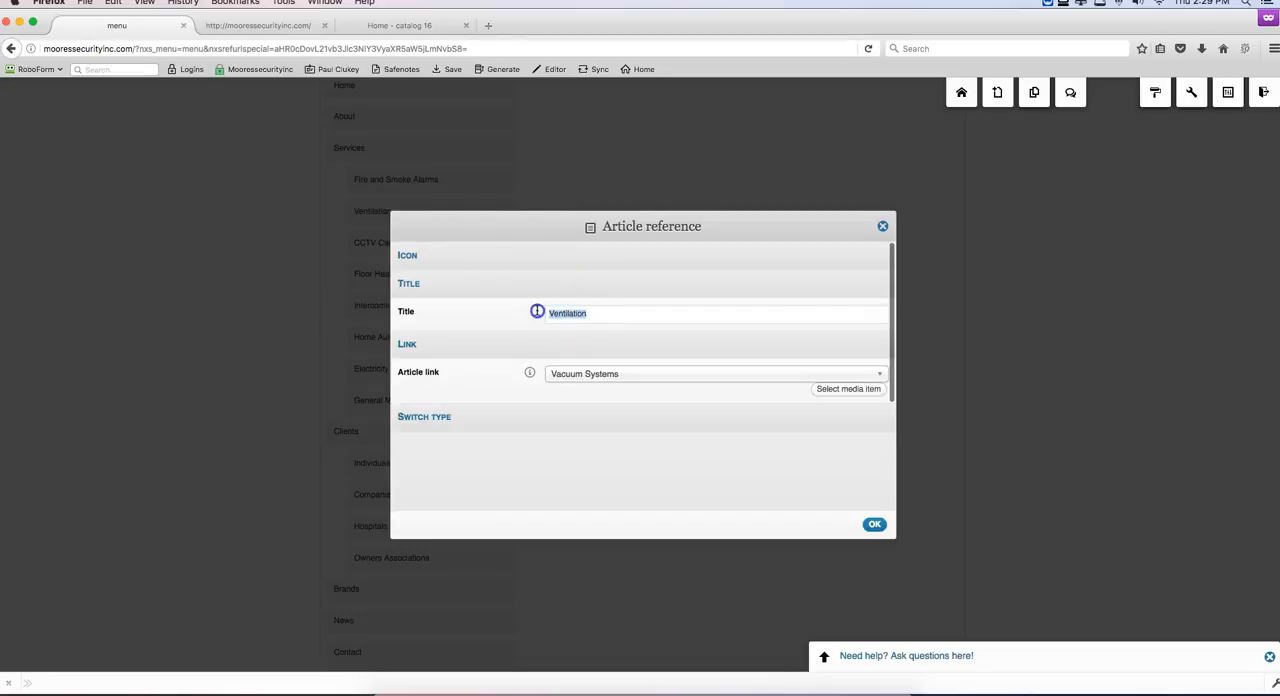
pyautogui.write('Vacuum Systems')
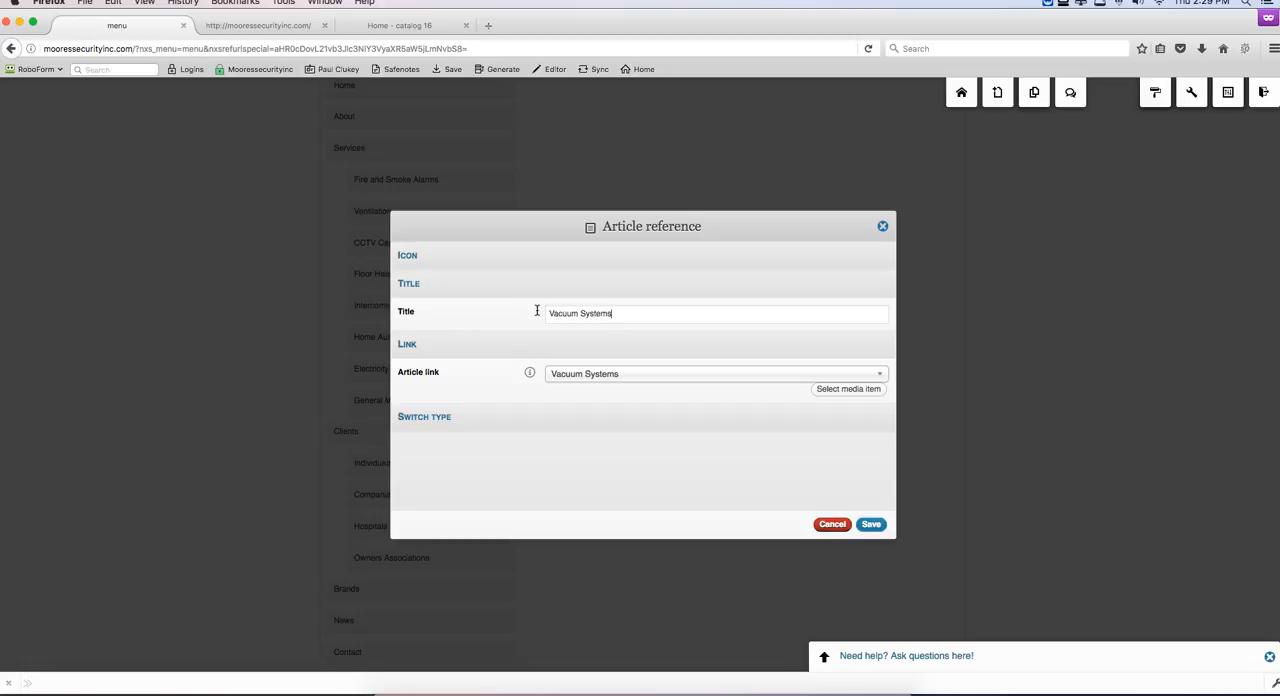
pyautogui.click(872, 525)
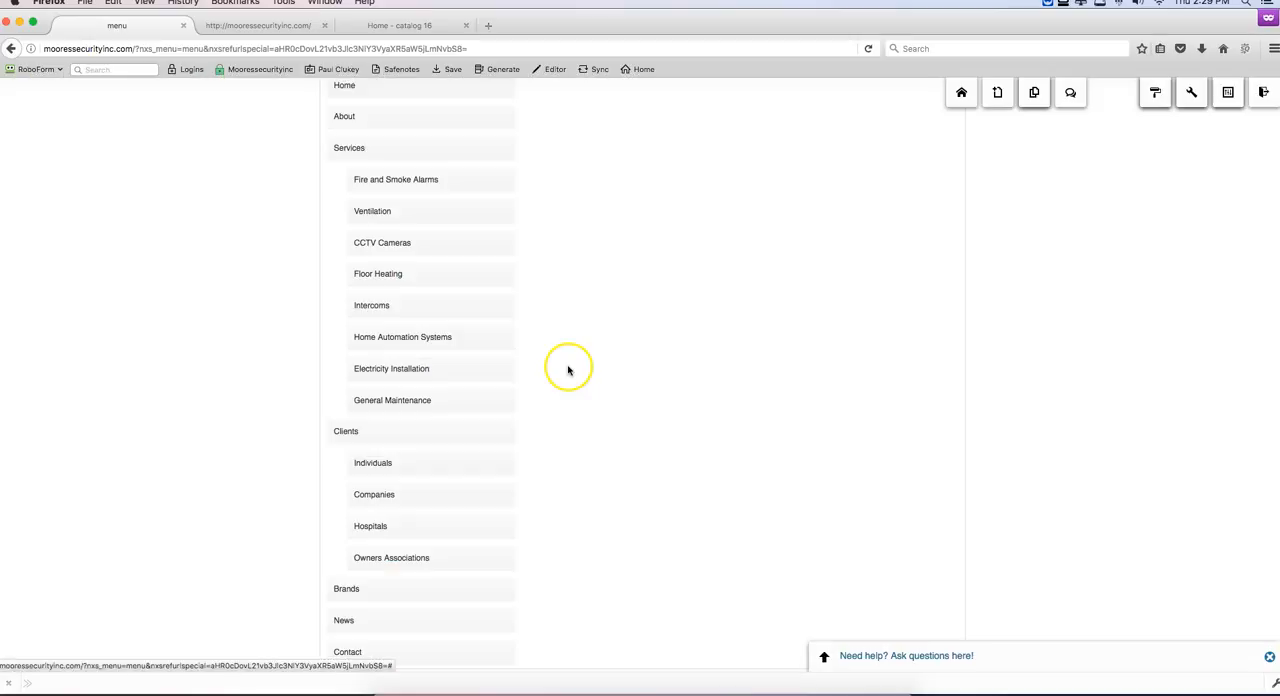
# Step: Retitle the CCTV Cameras item under Services as "CCTV Cameras and Access Control" and save it
pyautogui.click(380, 250)
pyautogui.click(605, 316)
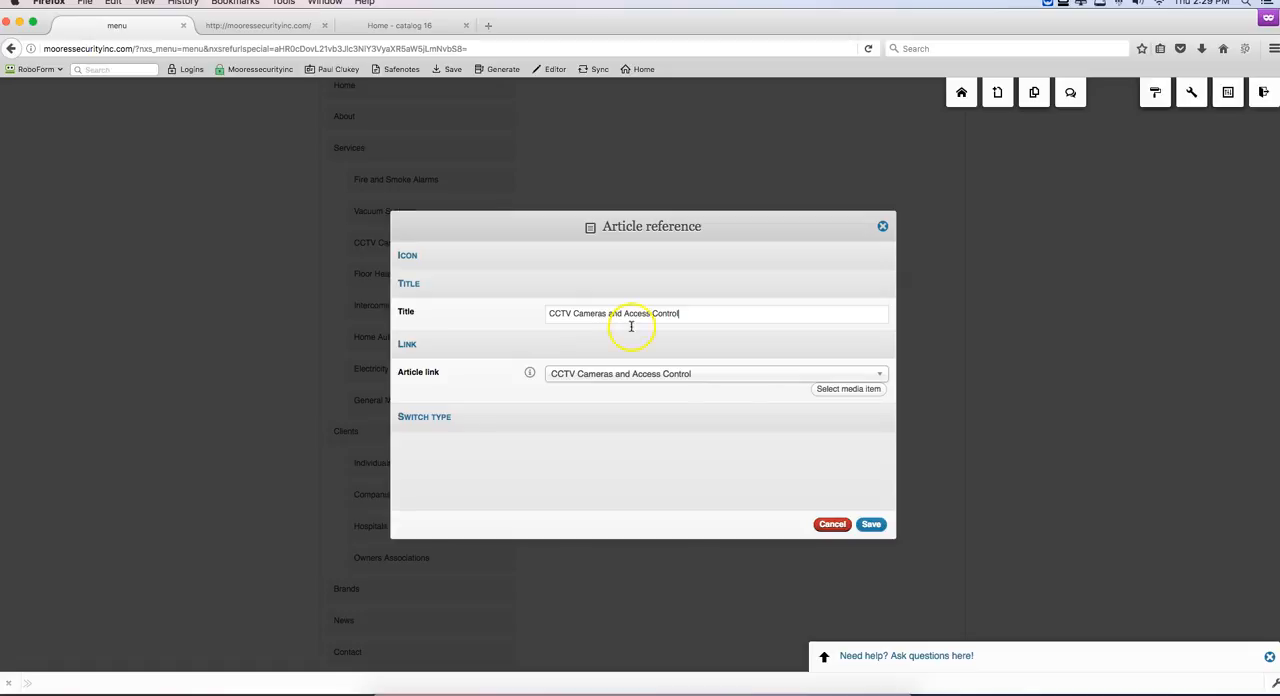
pyautogui.click(886, 528)
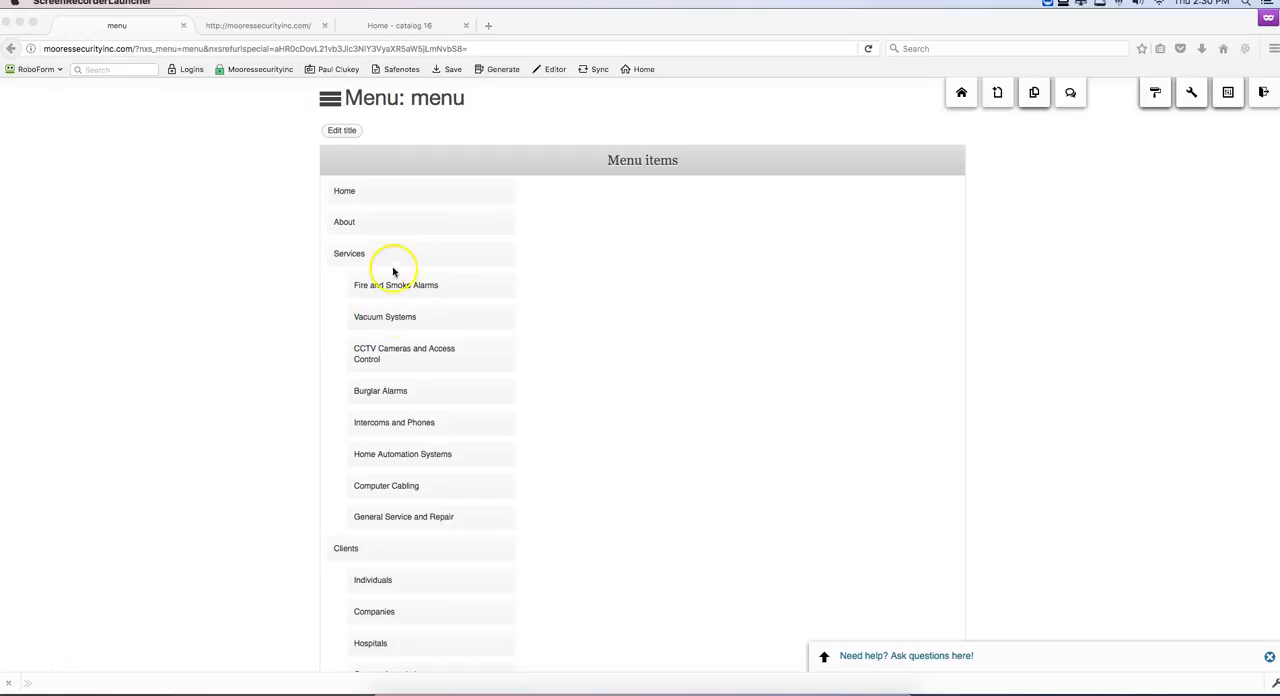
# Step: Review the full list of menu items in the editor and check the Services submenu on the site's front page
pyautogui.scroll(-3, 437, 492)
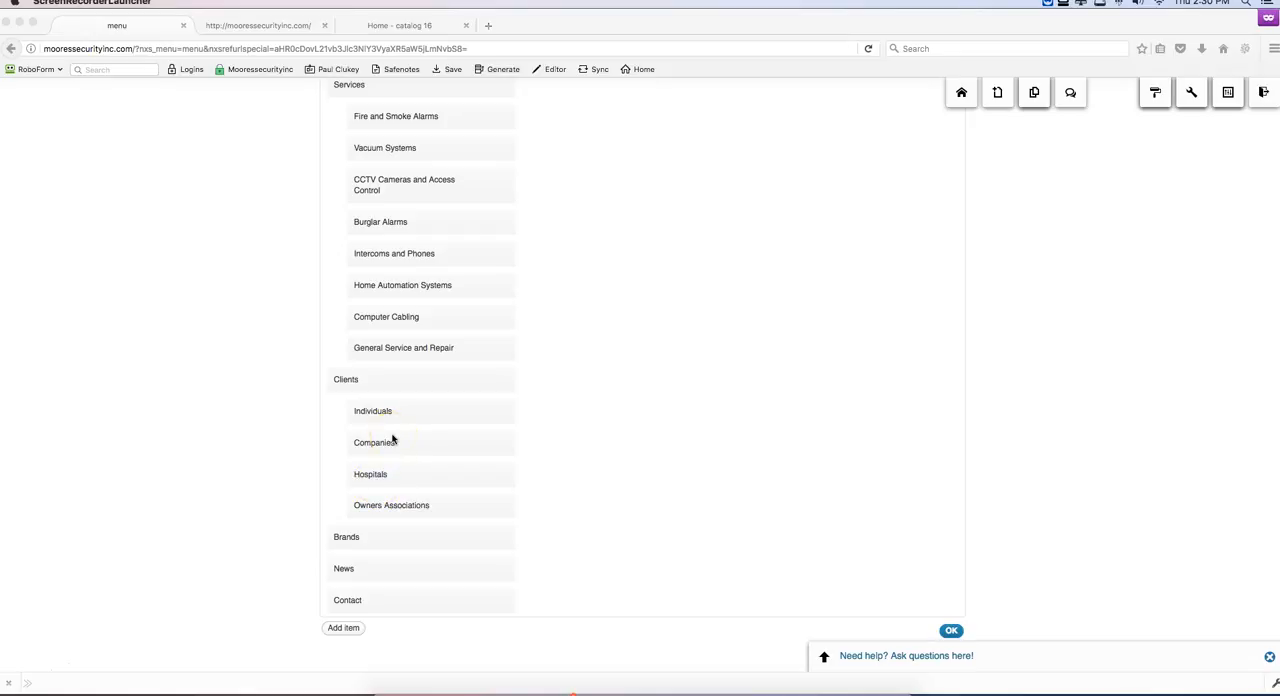
pyautogui.scroll(1, 420, 224)
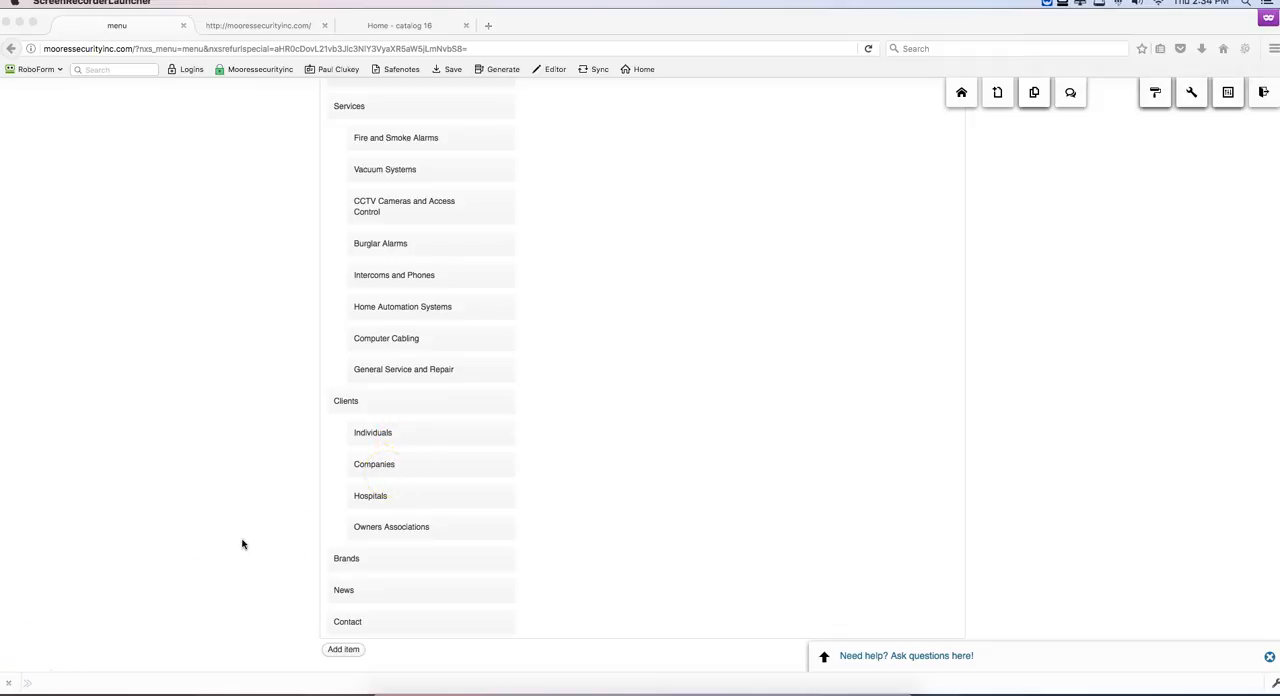
pyautogui.scroll(2, 242, 544)
pyautogui.scroll(2, 242, 544)
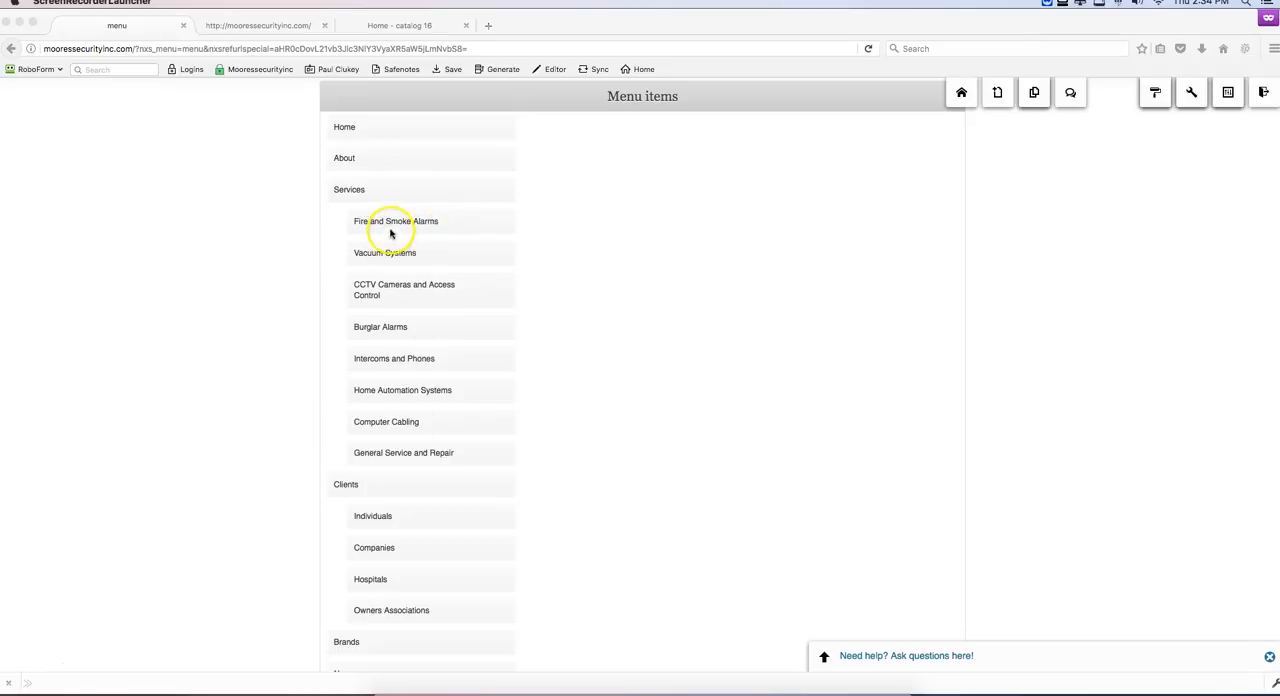
pyautogui.scroll(1, 422, 241)
pyautogui.scroll(2, 422, 241)
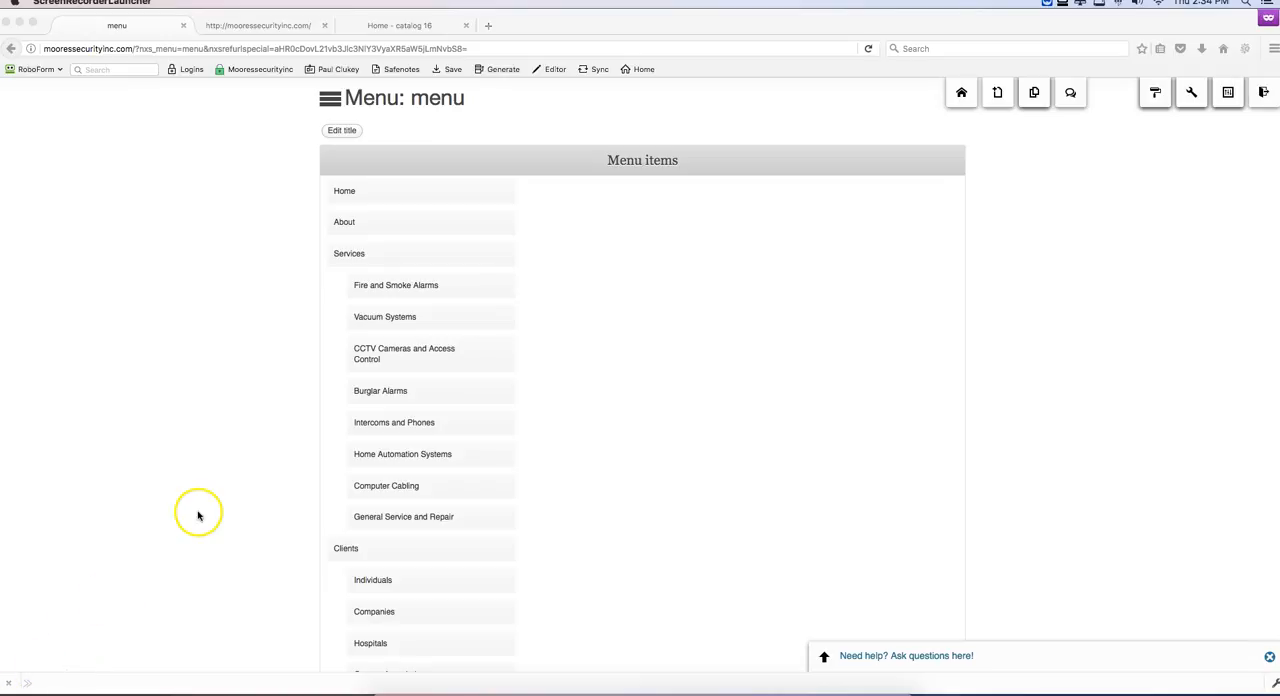
pyautogui.click(961, 94)
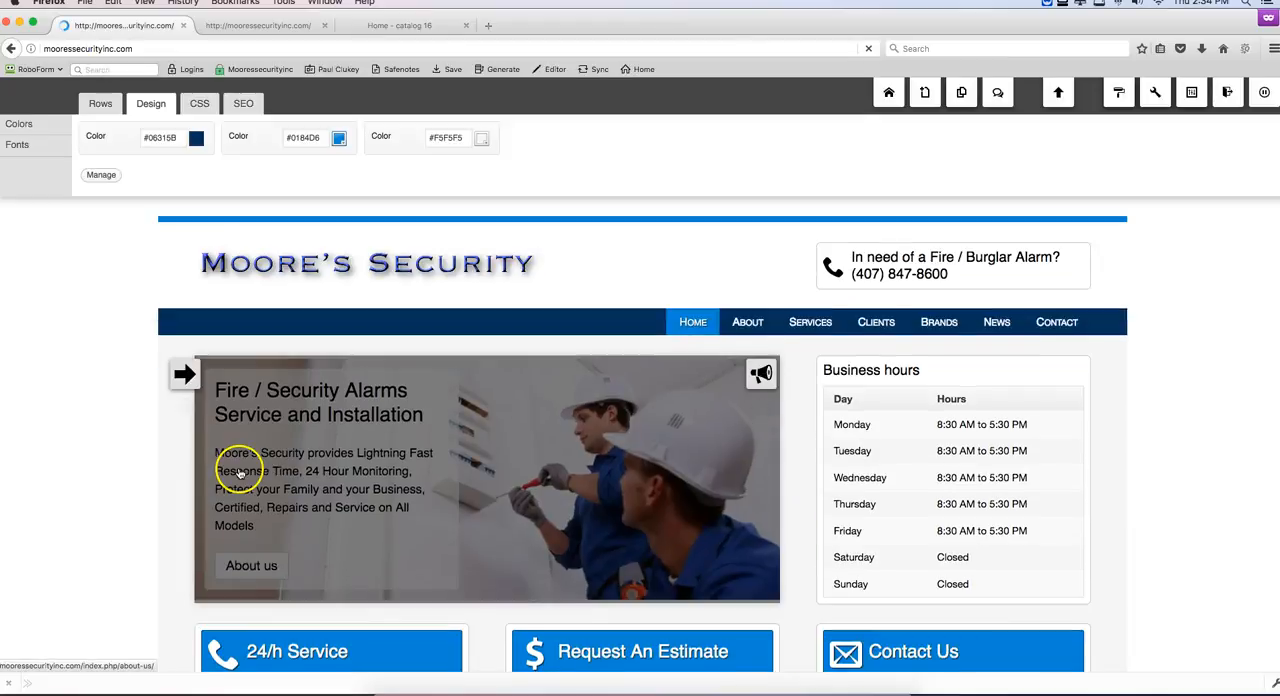
pyautogui.moveTo(814, 330)
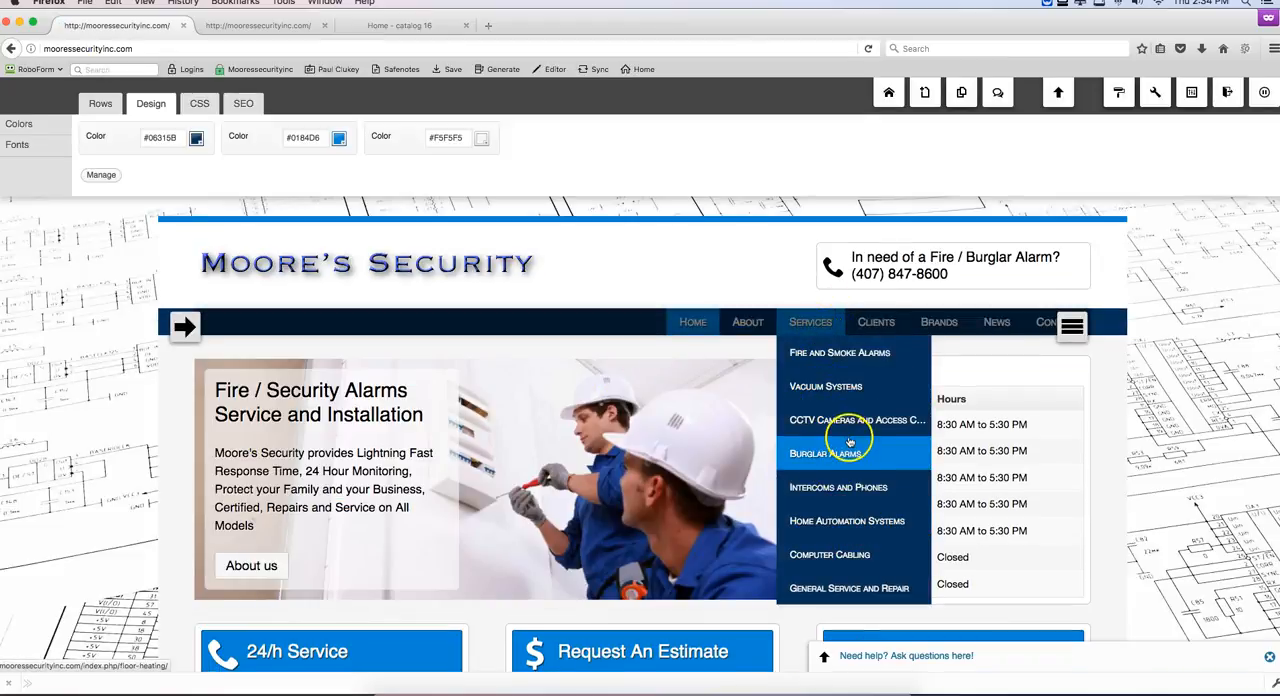
pyautogui.moveTo(866, 332)
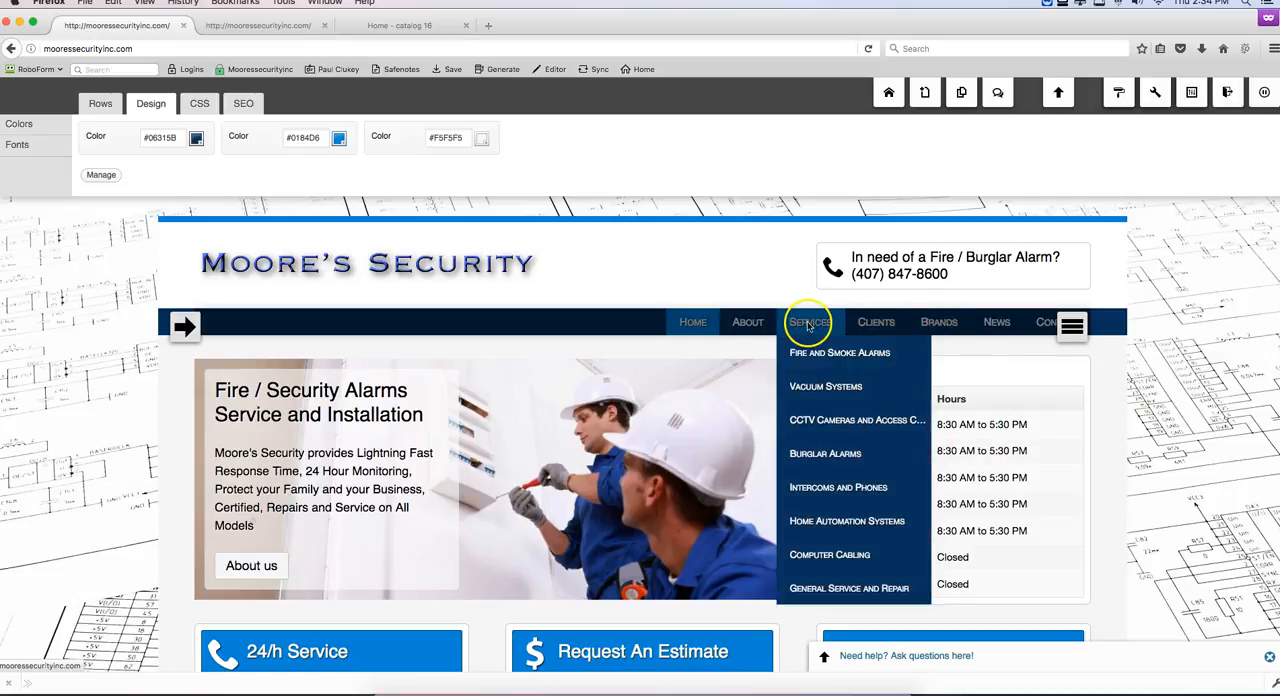
# Step: Visit the About page and examine its company text and the service list in its sidebar
pyautogui.click(750, 330)
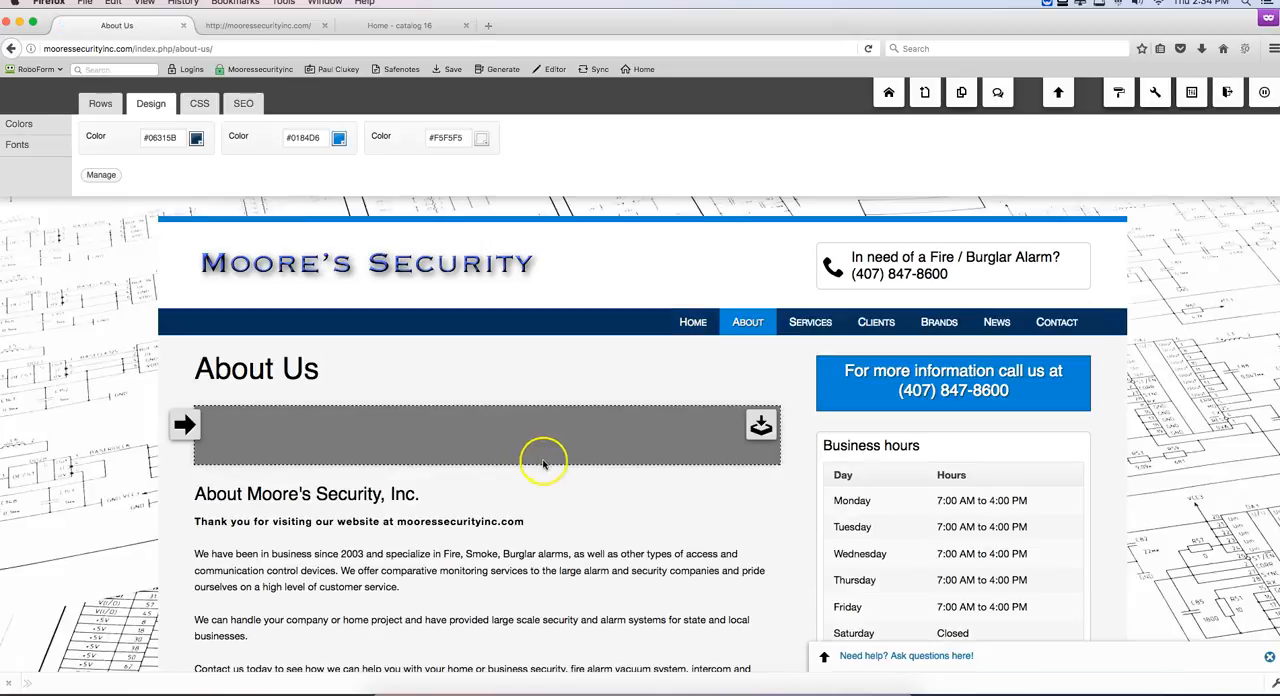
pyautogui.scroll(-5, 571, 486)
pyautogui.scroll(-2, 571, 486)
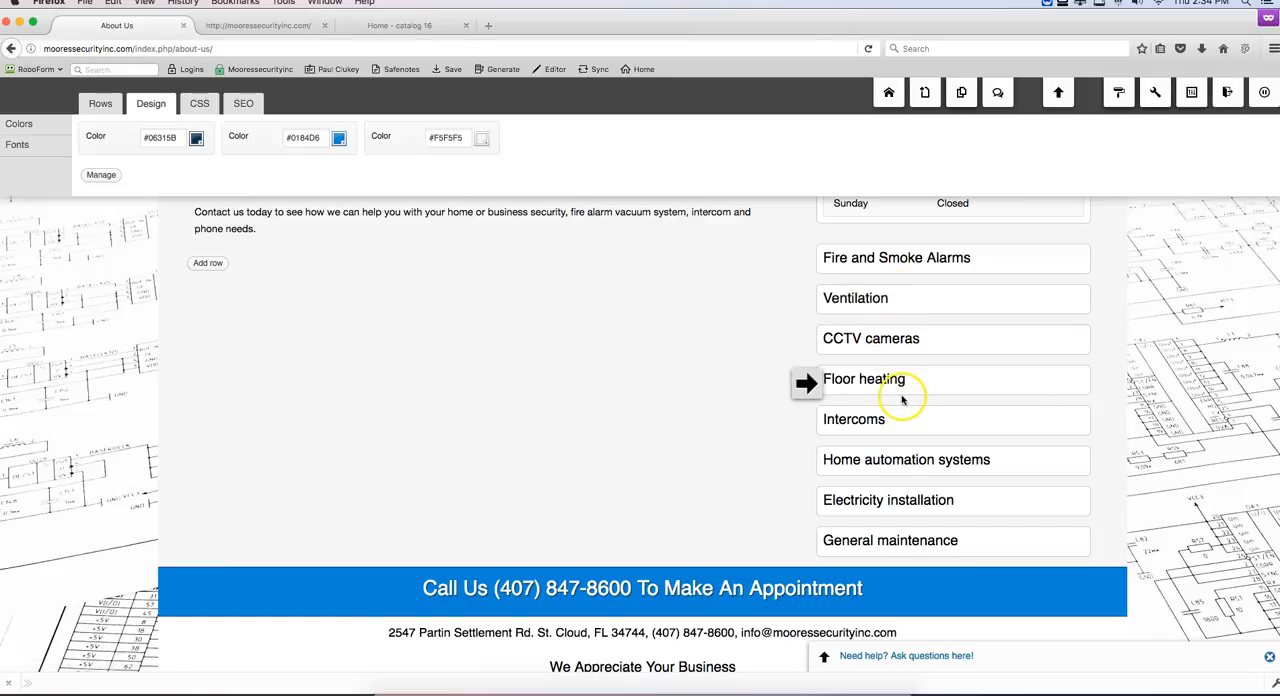
pyautogui.scroll(5, 907, 400)
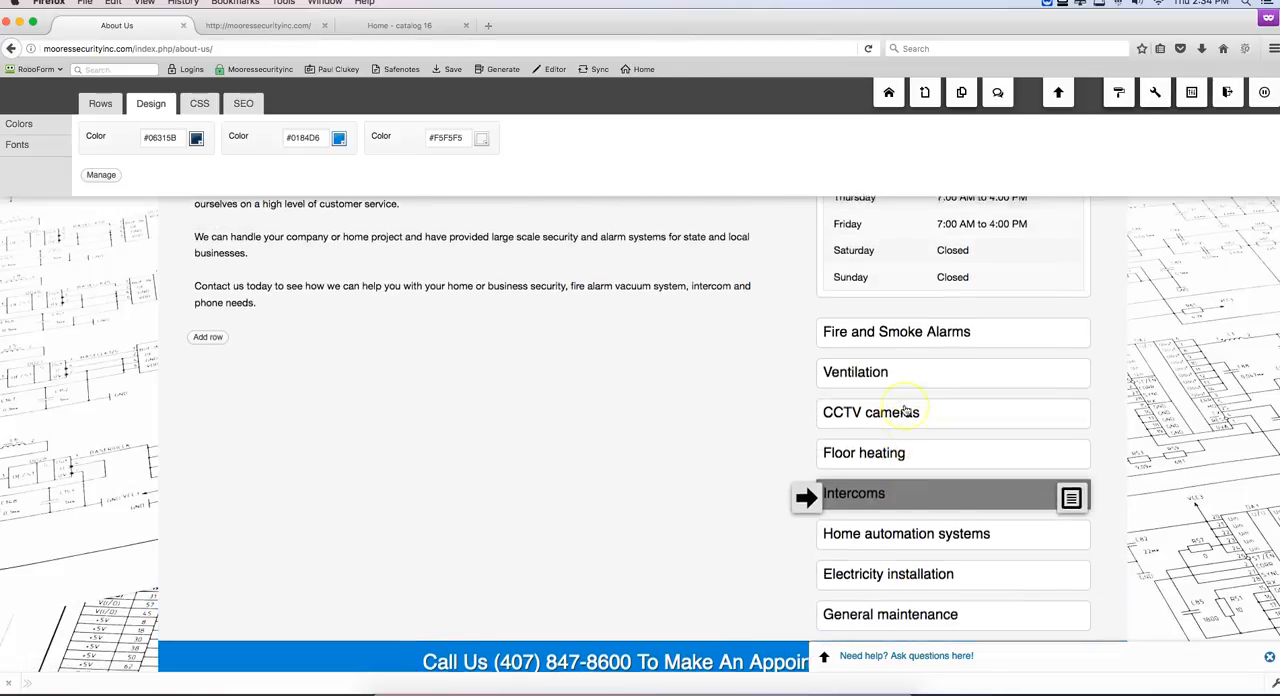
pyautogui.scroll(2, 905, 410)
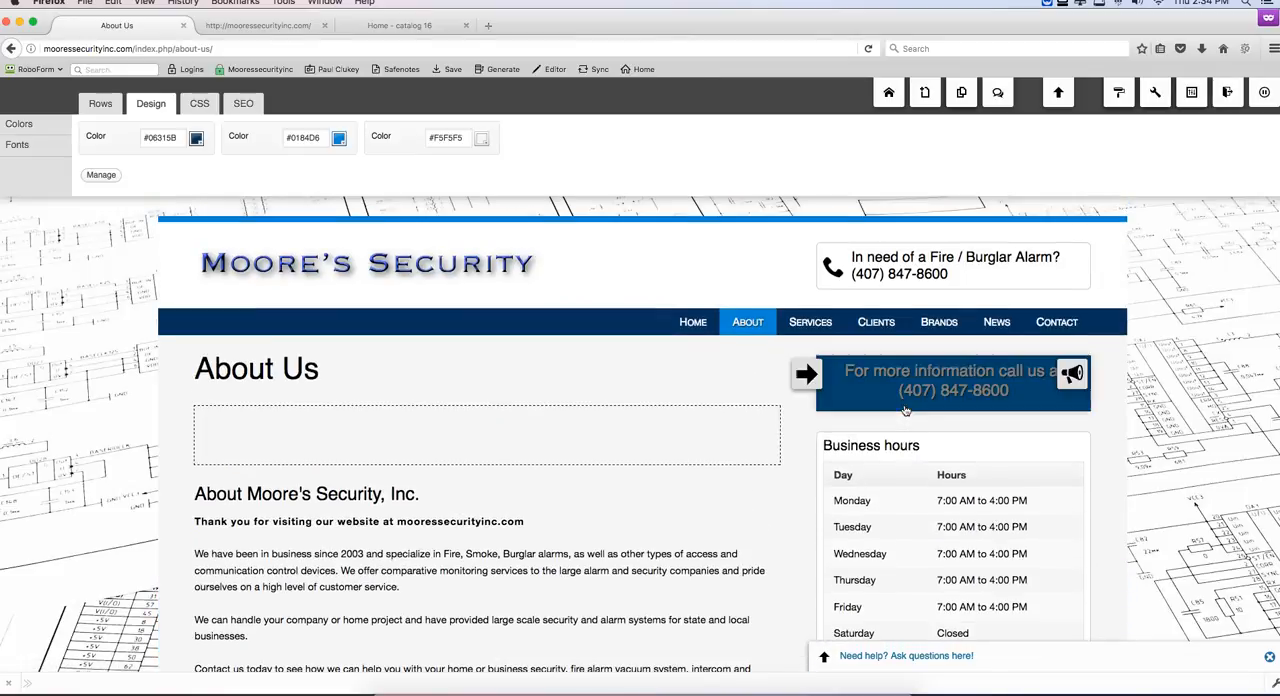
# Step: Open the Fire and Smoke Alarms service page and review its photo, placeholder text and sidebar
pyautogui.moveTo(812, 322)
pyautogui.click(820, 352)
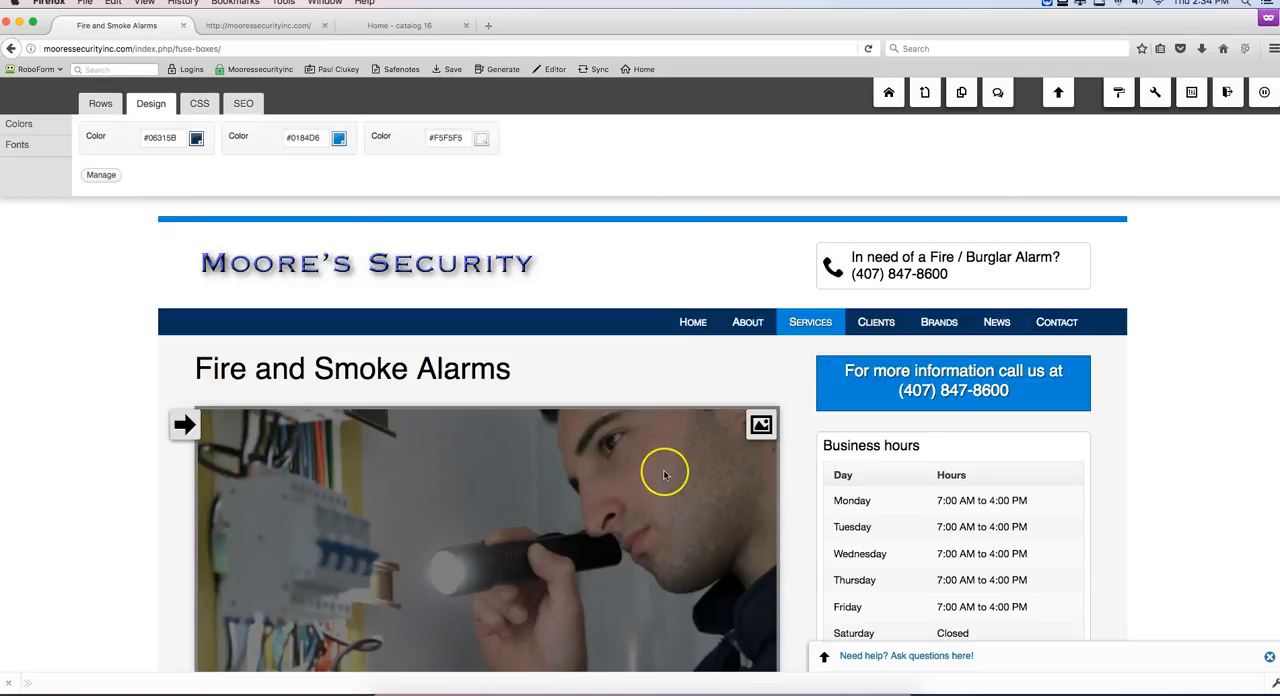
pyautogui.scroll(-3, 666, 466)
pyautogui.scroll(-5, 664, 473)
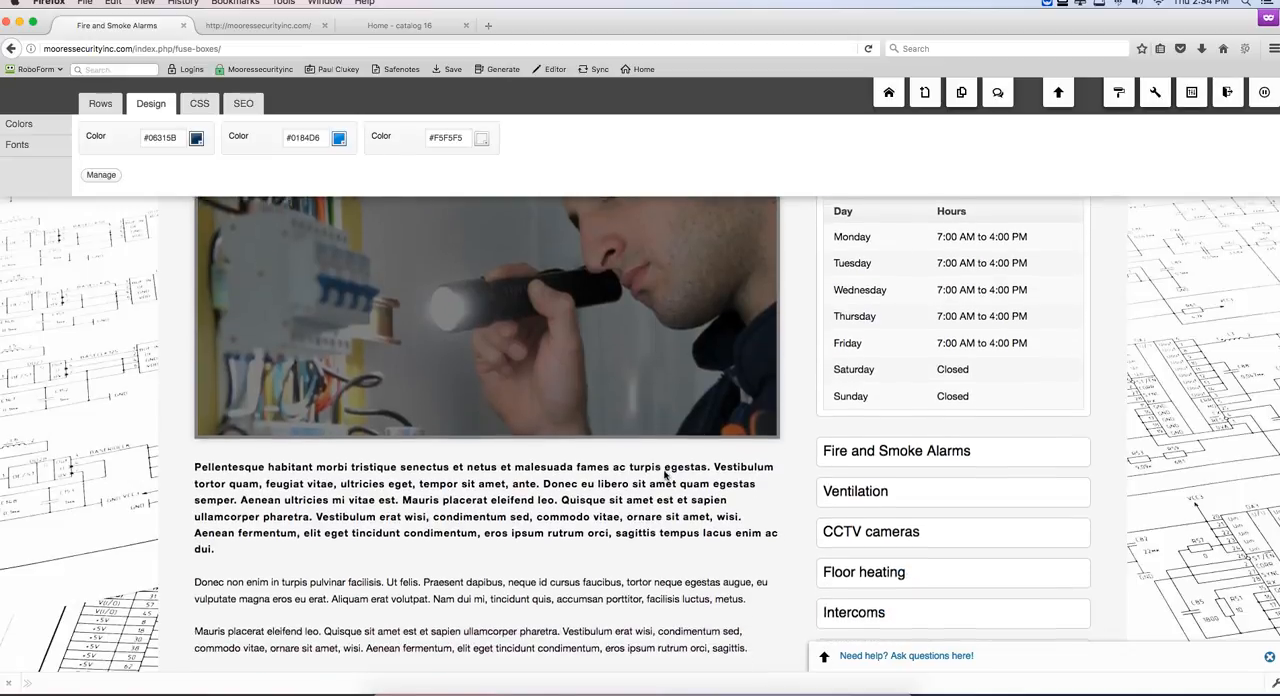
pyautogui.moveTo(420, 474)
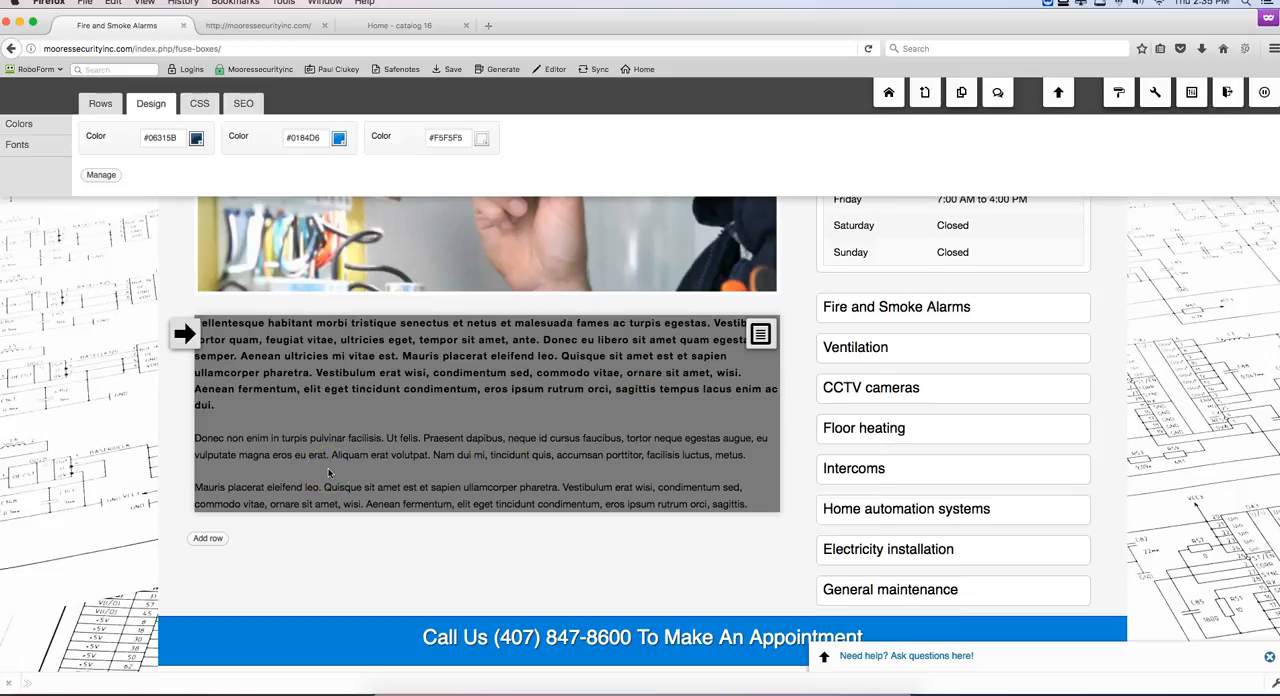
pyautogui.scroll(-2, 357, 452)
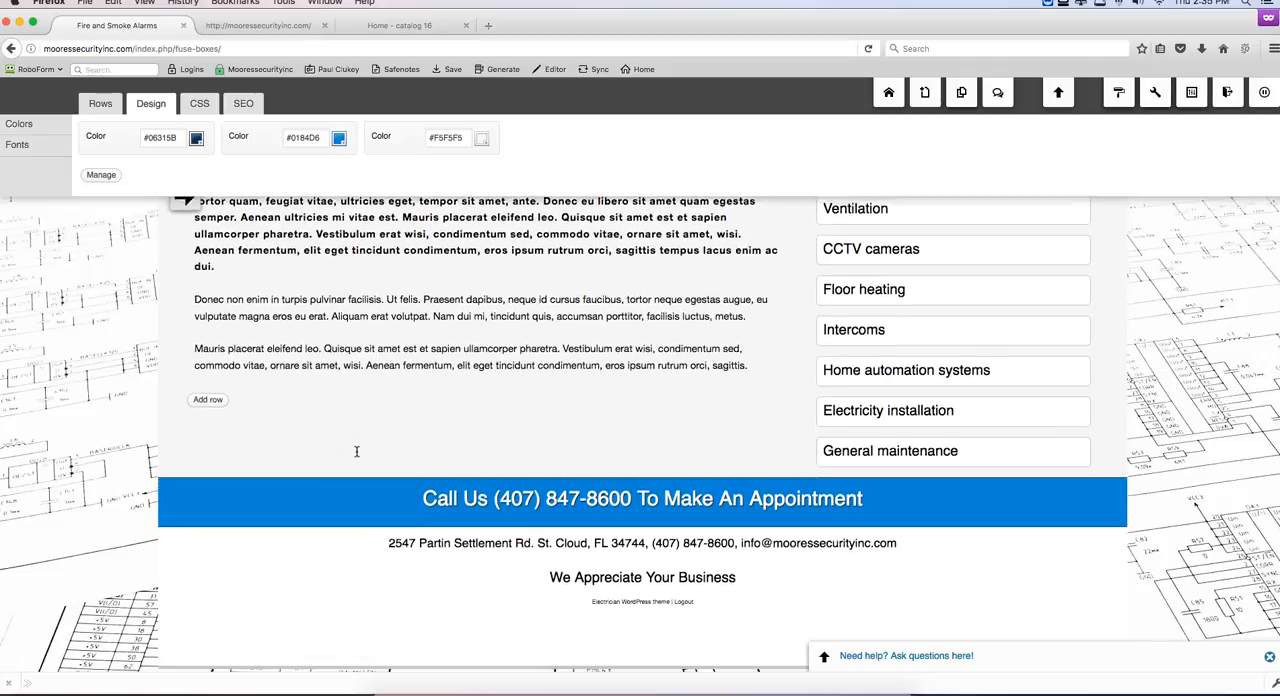
pyautogui.scroll(6, 357, 452)
pyautogui.scroll(5, 357, 452)
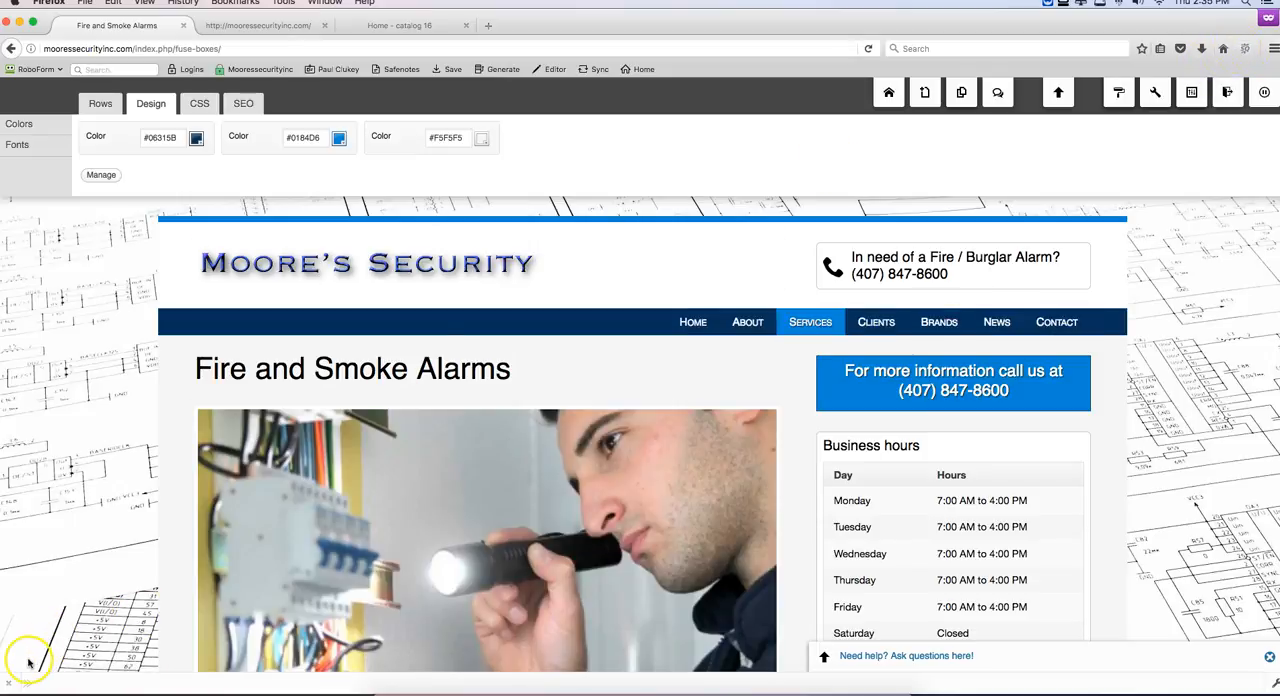
# Step: Open the placeholder text block below the photo for editing and give it the title "Fire and Smoke Alarms - Saint Cloud, FL"
pyautogui.scroll(-5, 82, 572)
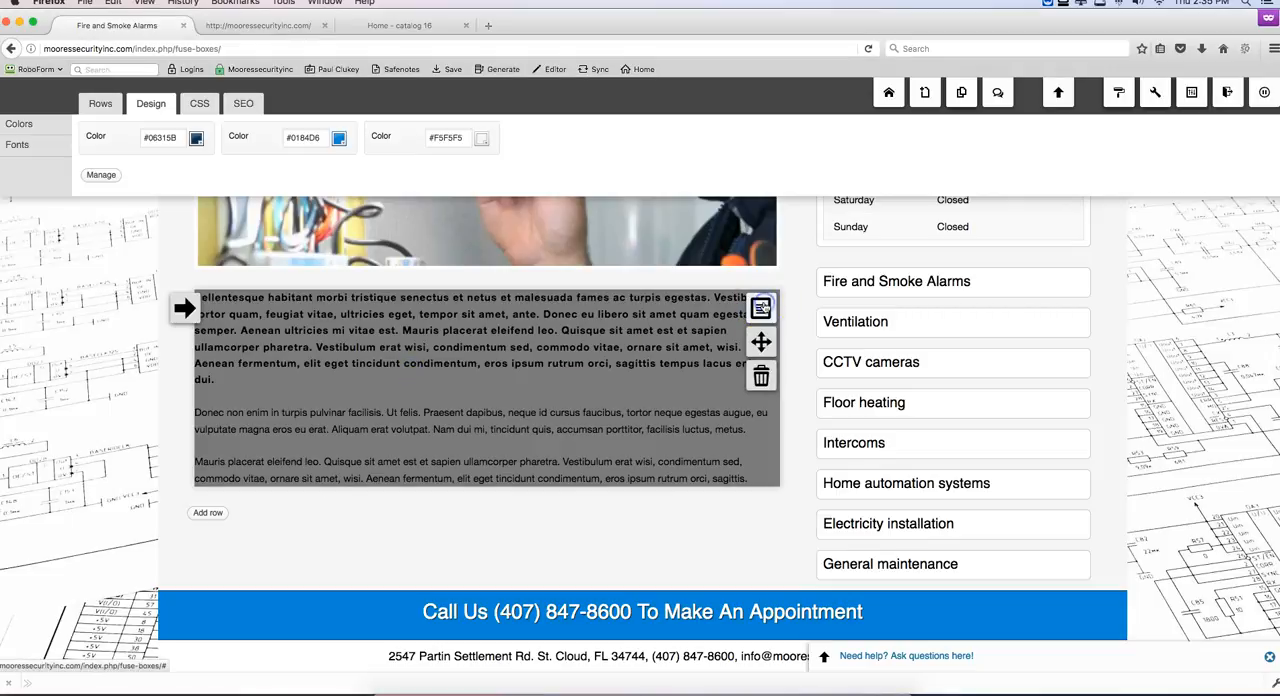
pyautogui.click(760, 307)
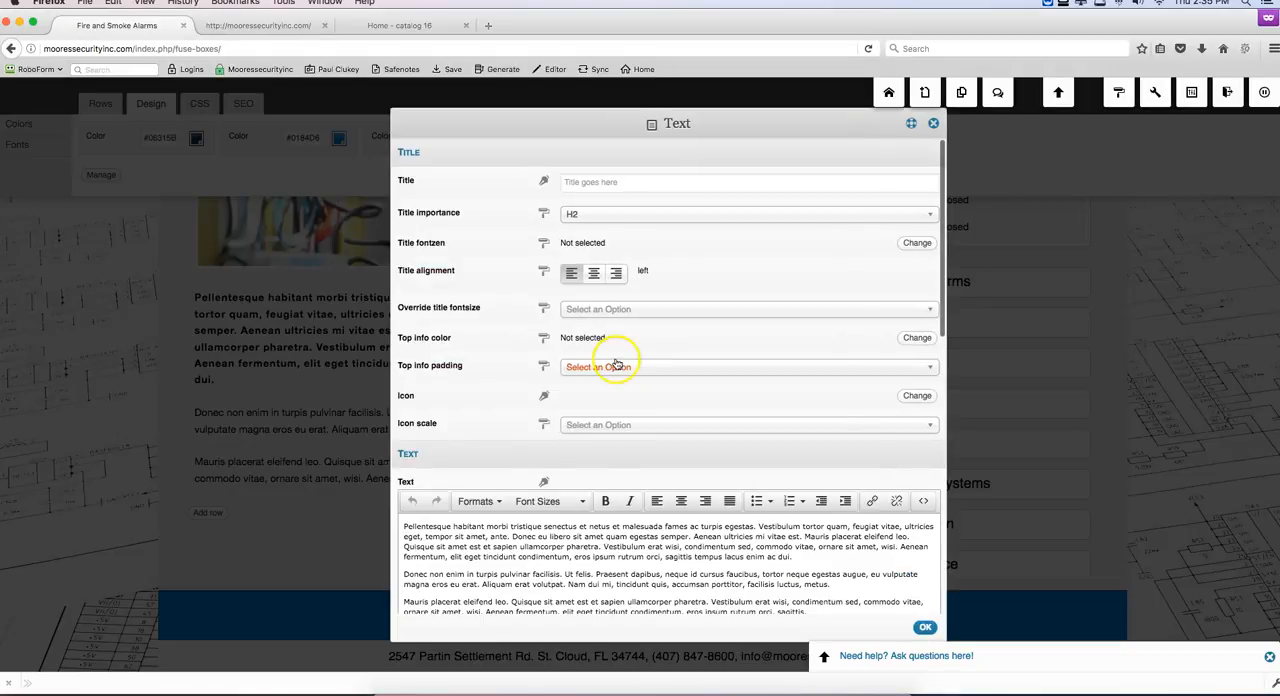
pyautogui.click(617, 186)
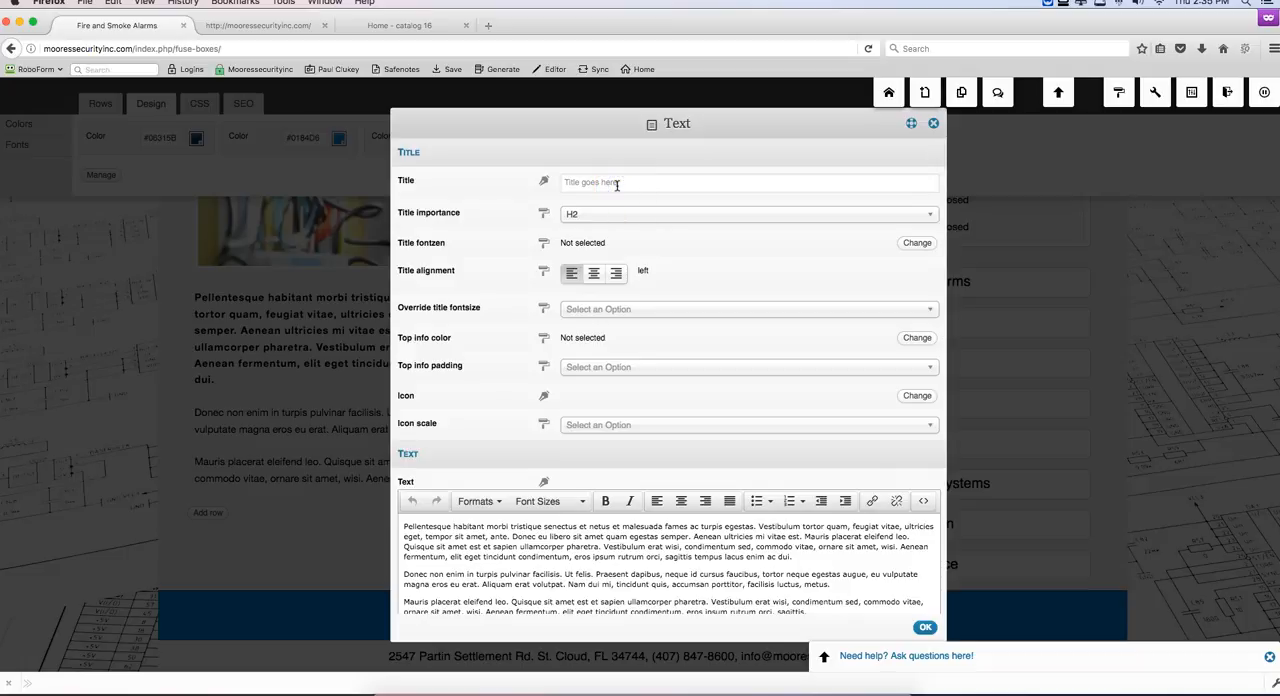
pyautogui.write('Fire and')
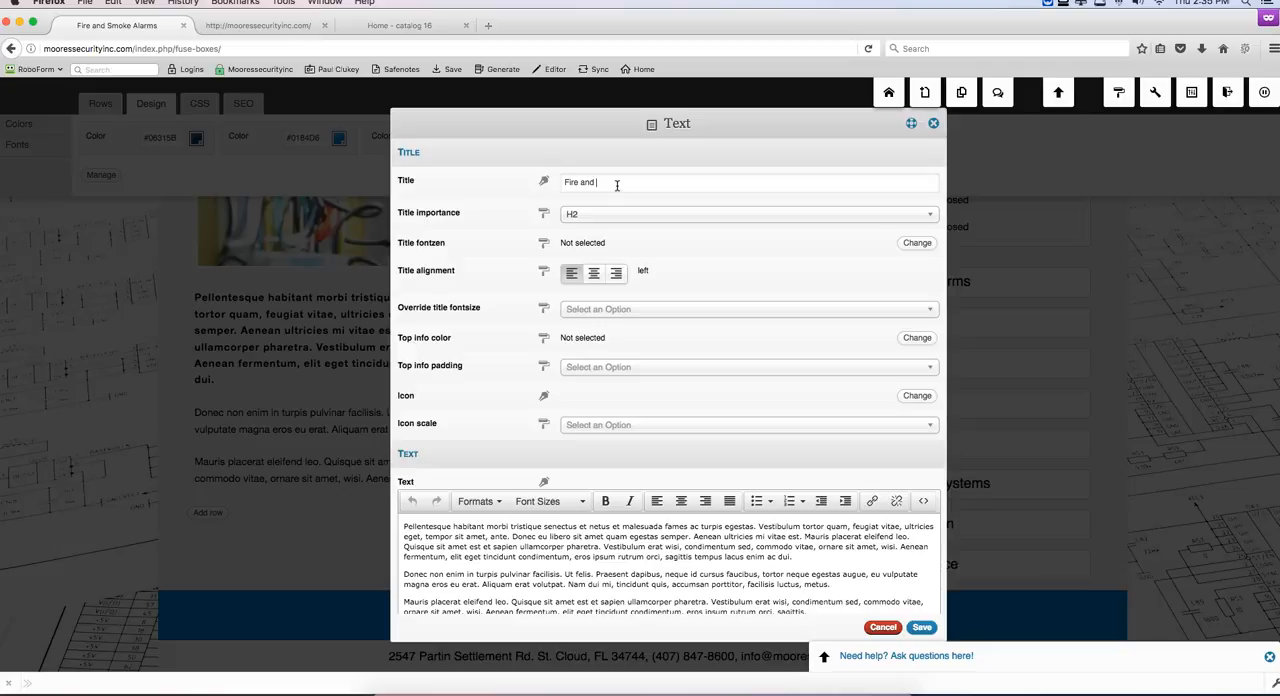
pyautogui.scroll(5, 248, 333)
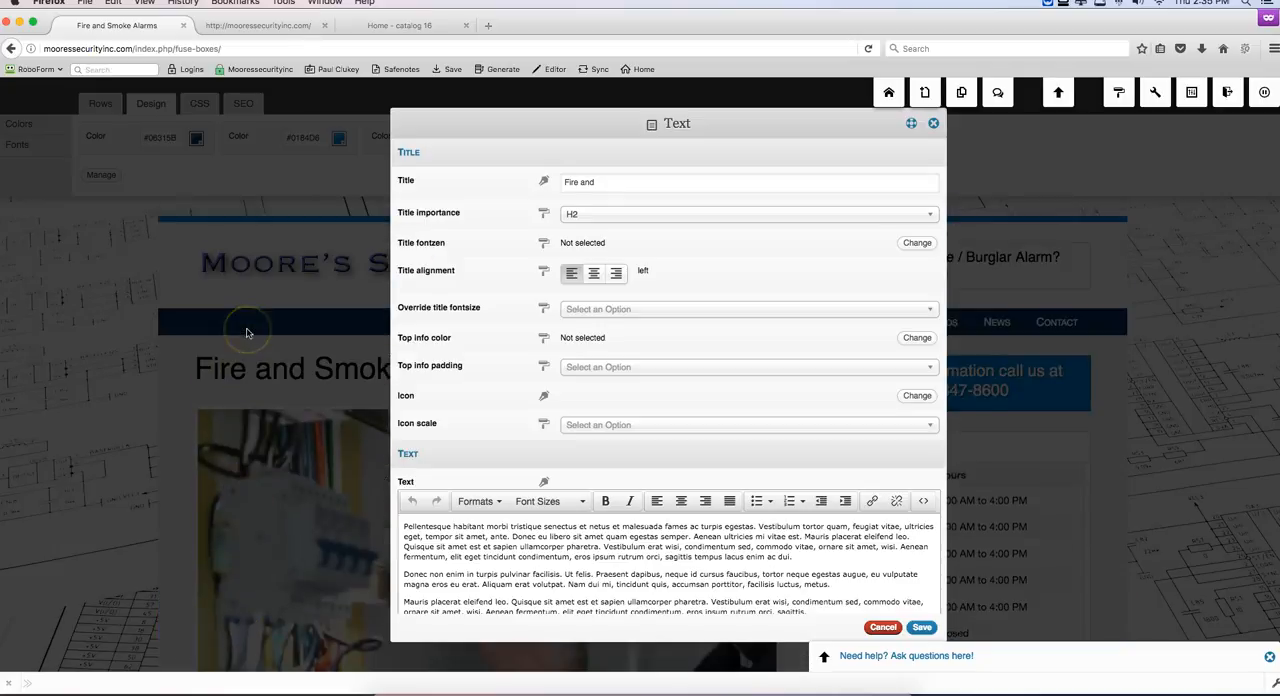
pyautogui.click(586, 219)
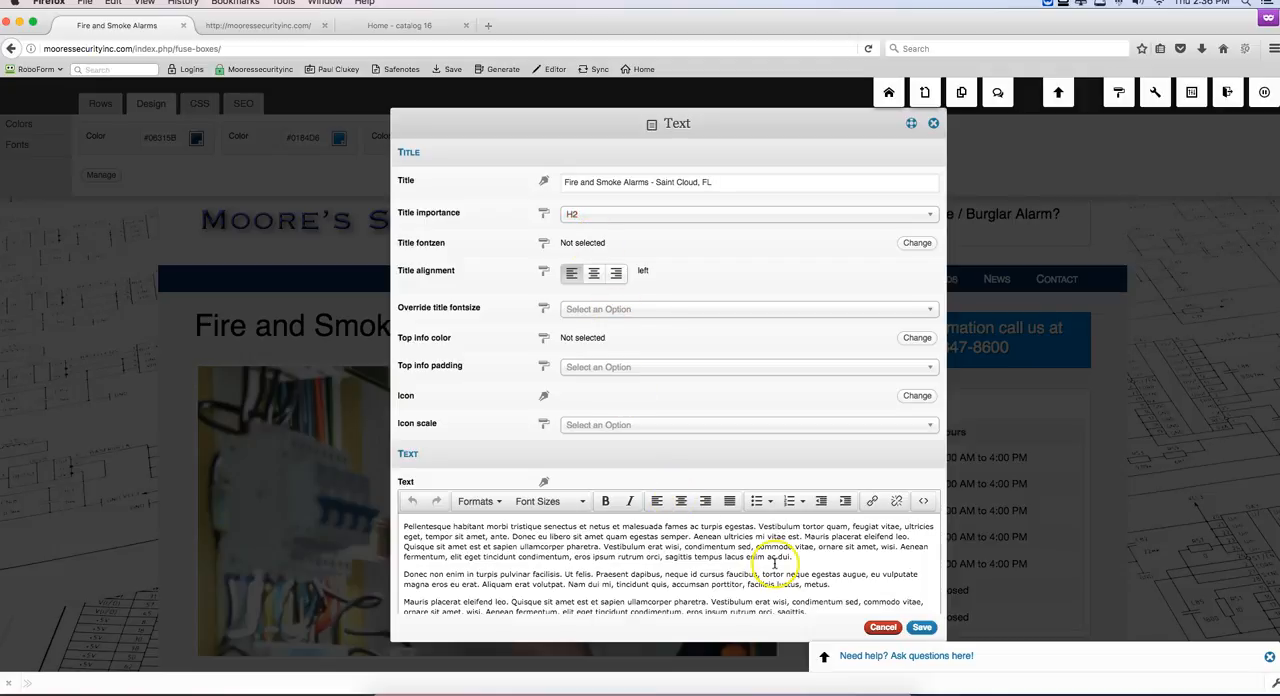
# Step: Replace the body text with "Our Alarm Services are available for your residential and commercial needs. Please contact us today for more information."
pyautogui.scroll(-1, 774, 565)
pyautogui.moveTo(820, 591); pyautogui.dragTo(395, 491)
pyautogui.write('If')
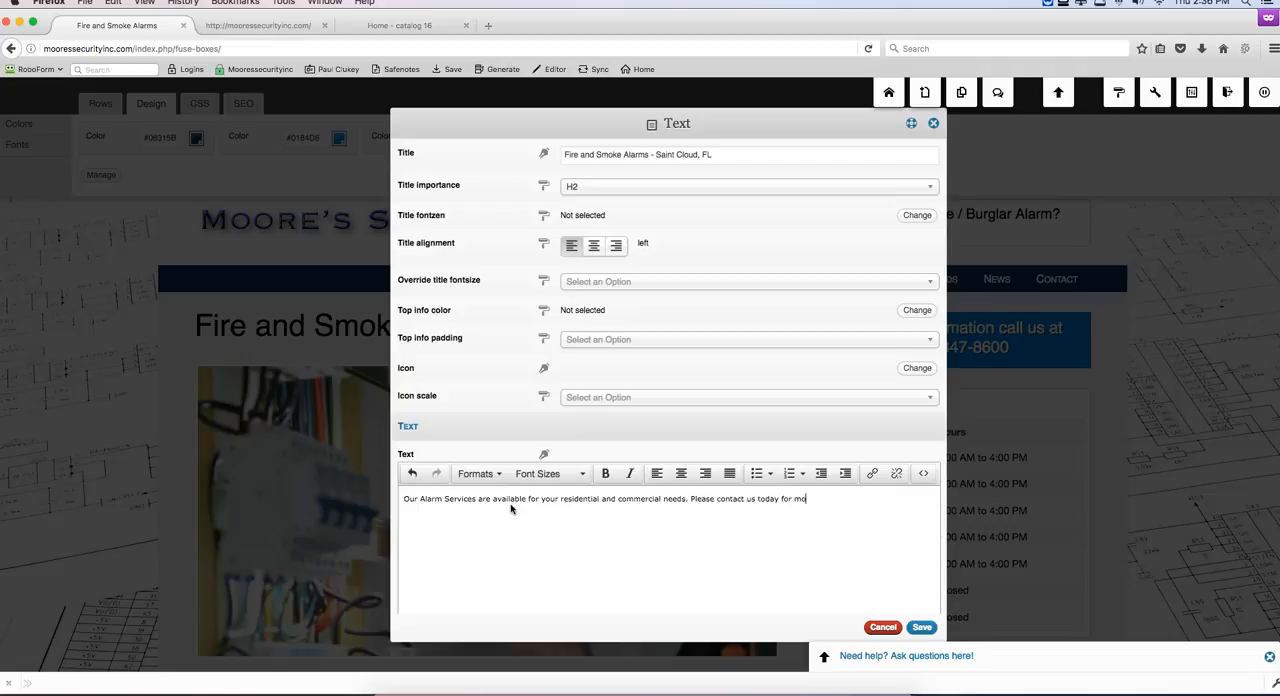
pyautogui.write('information.')
pyautogui.moveTo(865, 501); pyautogui.dragTo(690, 500)
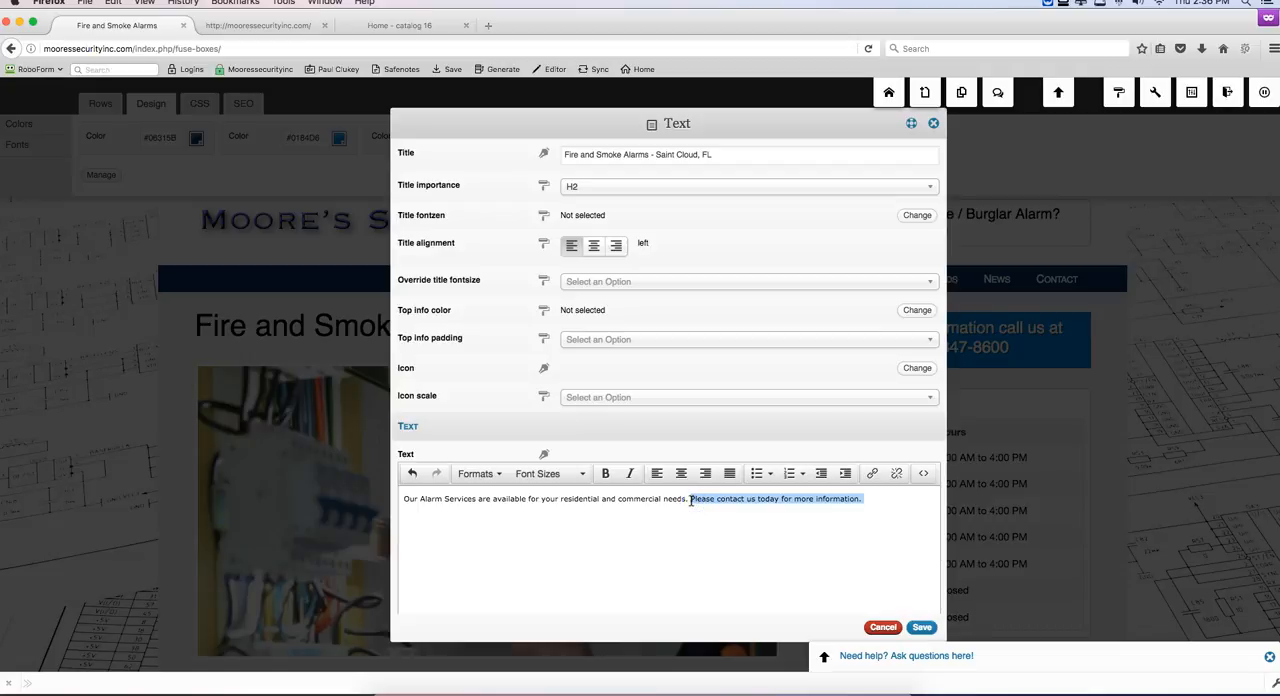
pyautogui.click(809, 543)
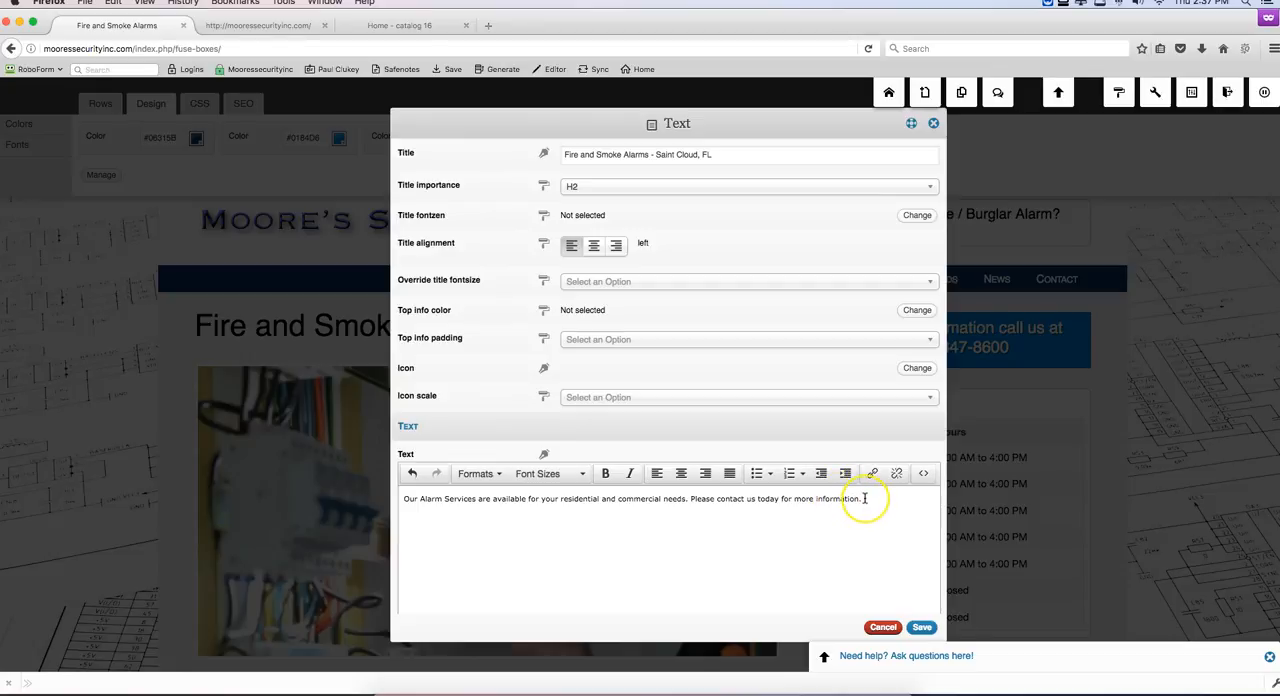
pyautogui.click(847, 500)
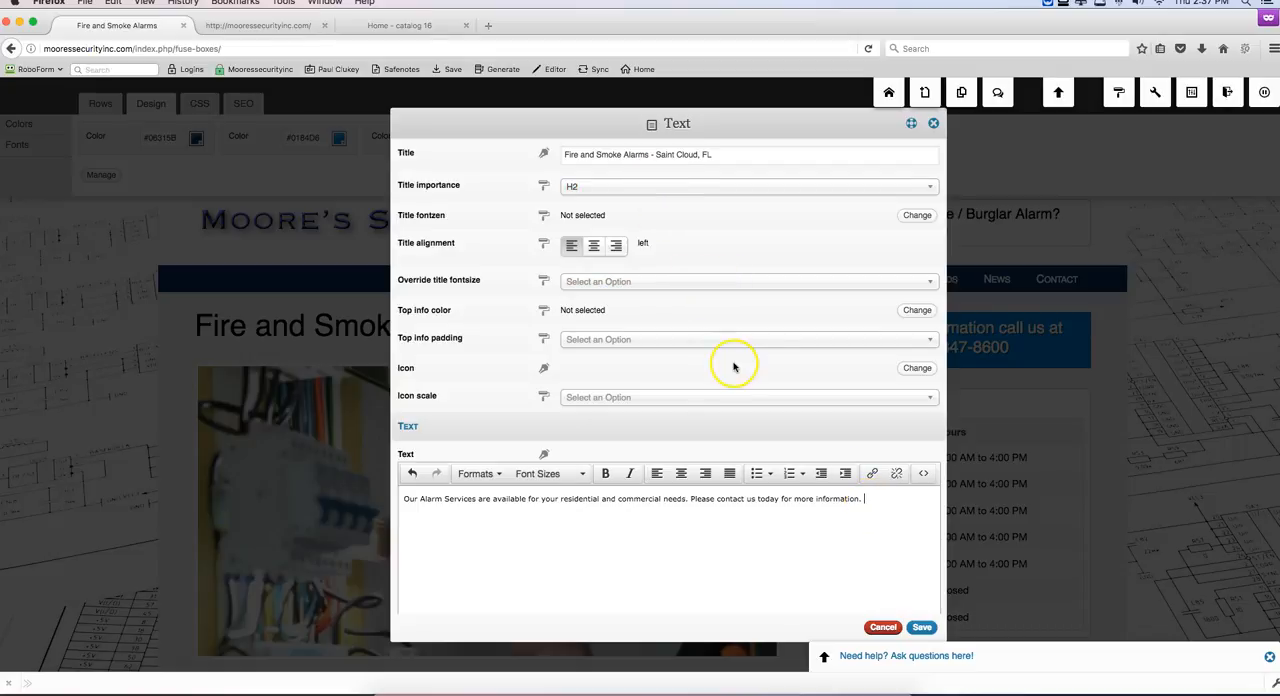
pyautogui.scroll(-1, 780, 520)
pyautogui.scroll(-1, 780, 520)
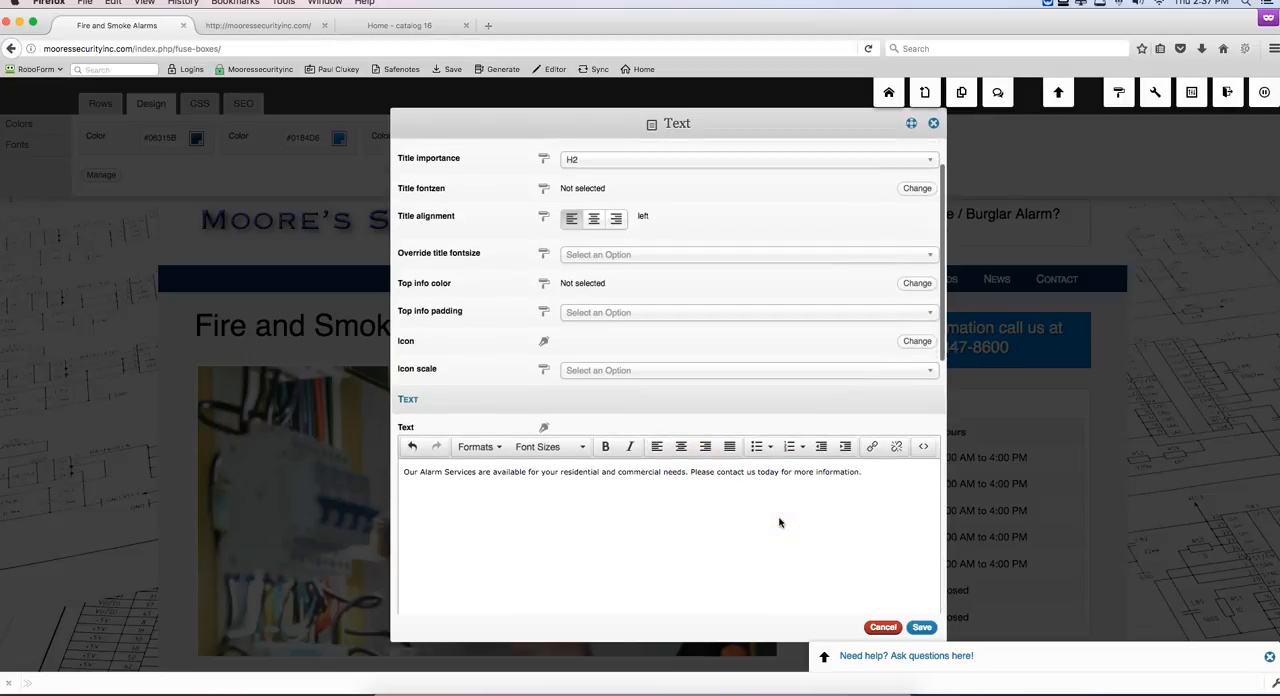
pyautogui.click(871, 471)
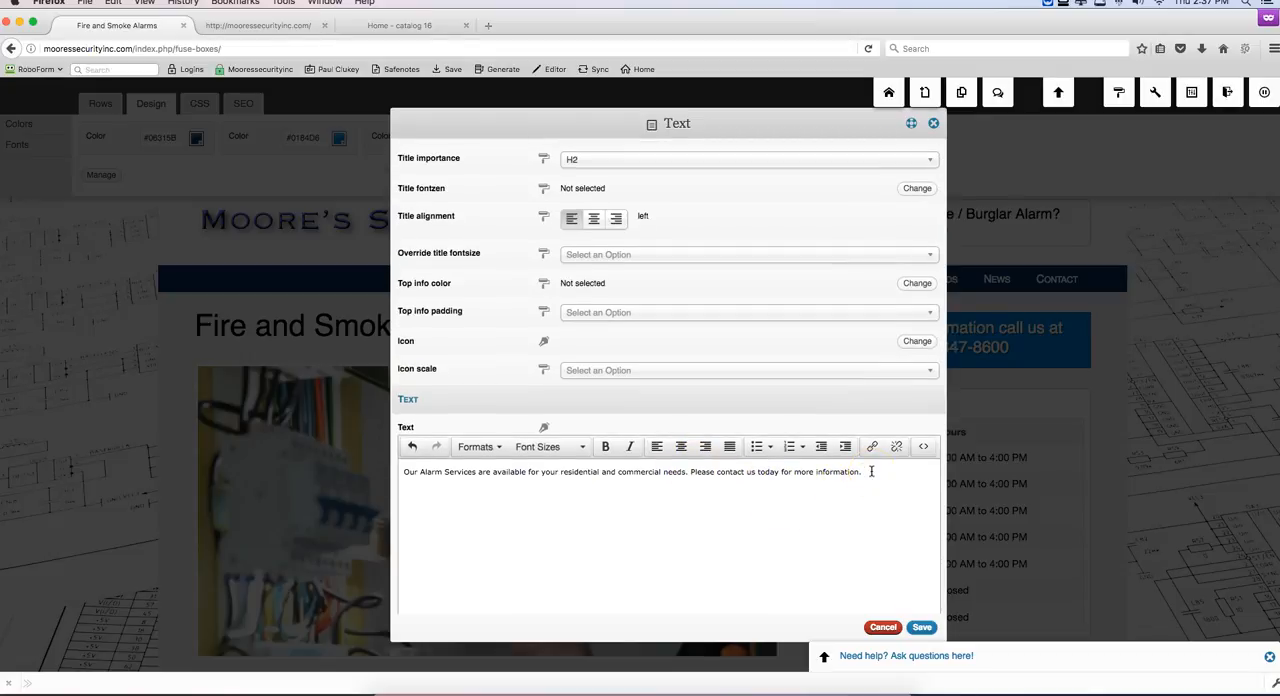
pyautogui.scroll(3, 865, 480)
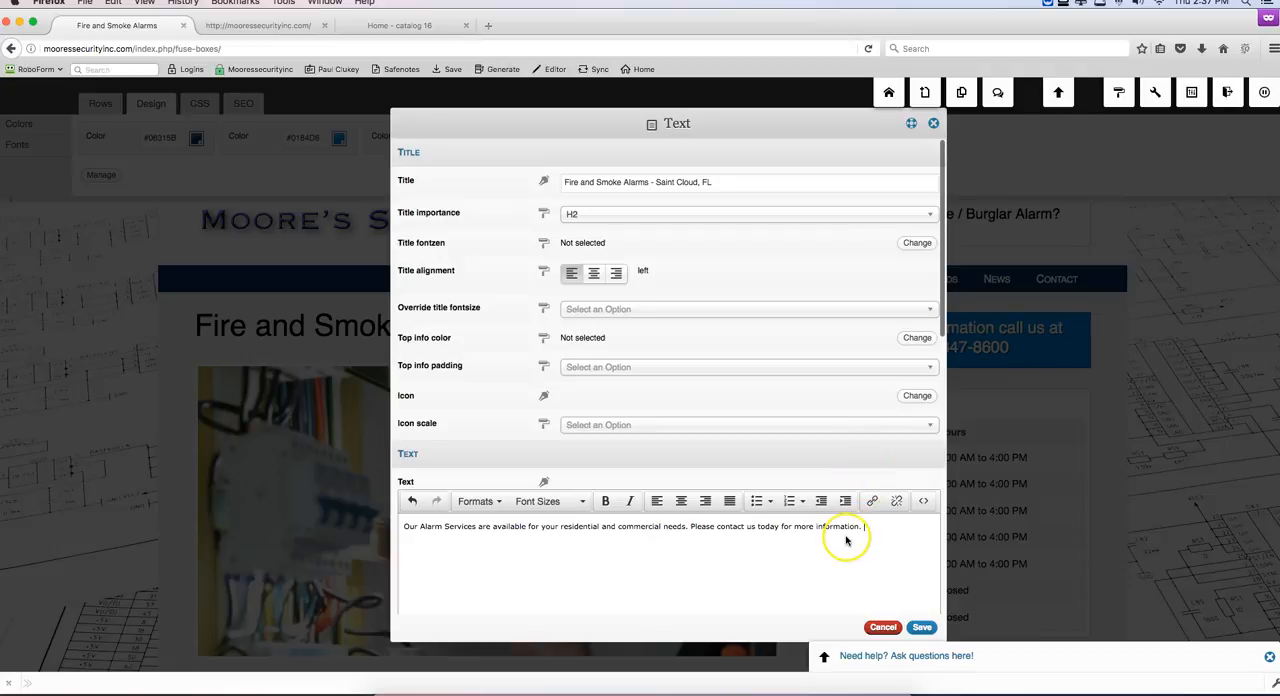
pyautogui.click(877, 543)
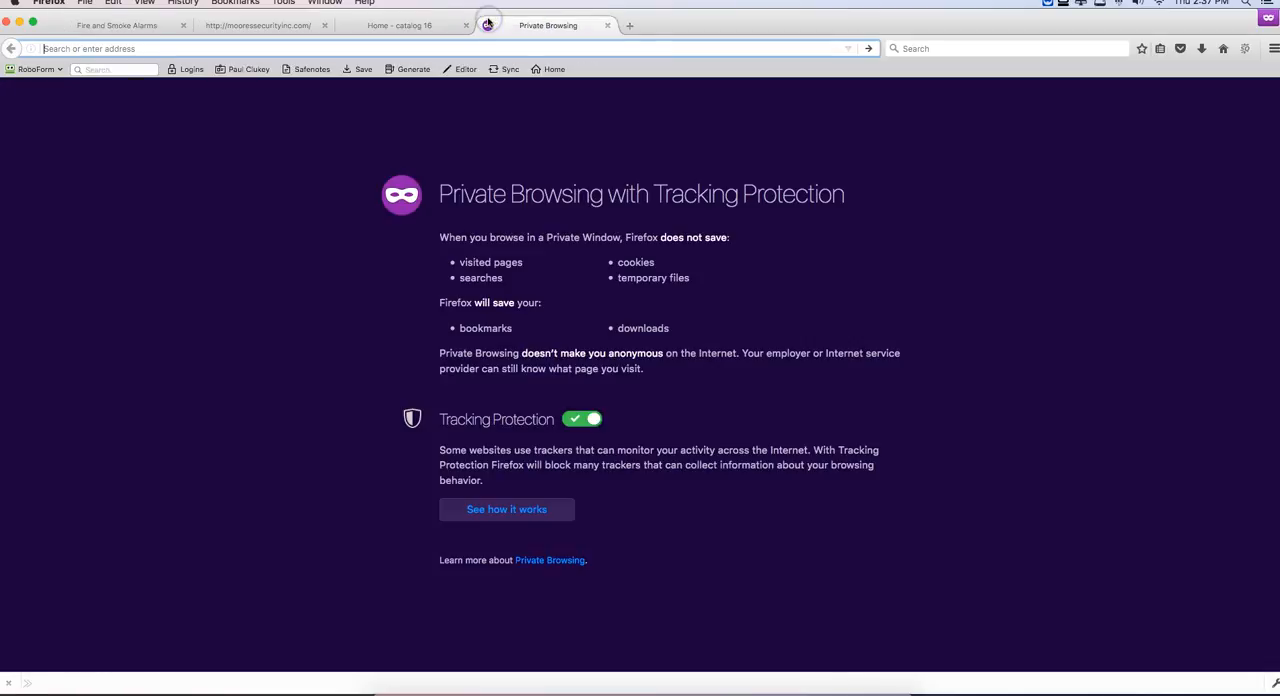
# Step: Load the limowindermere.com website in the new private browsing tab
pyautogui.click(487, 70)
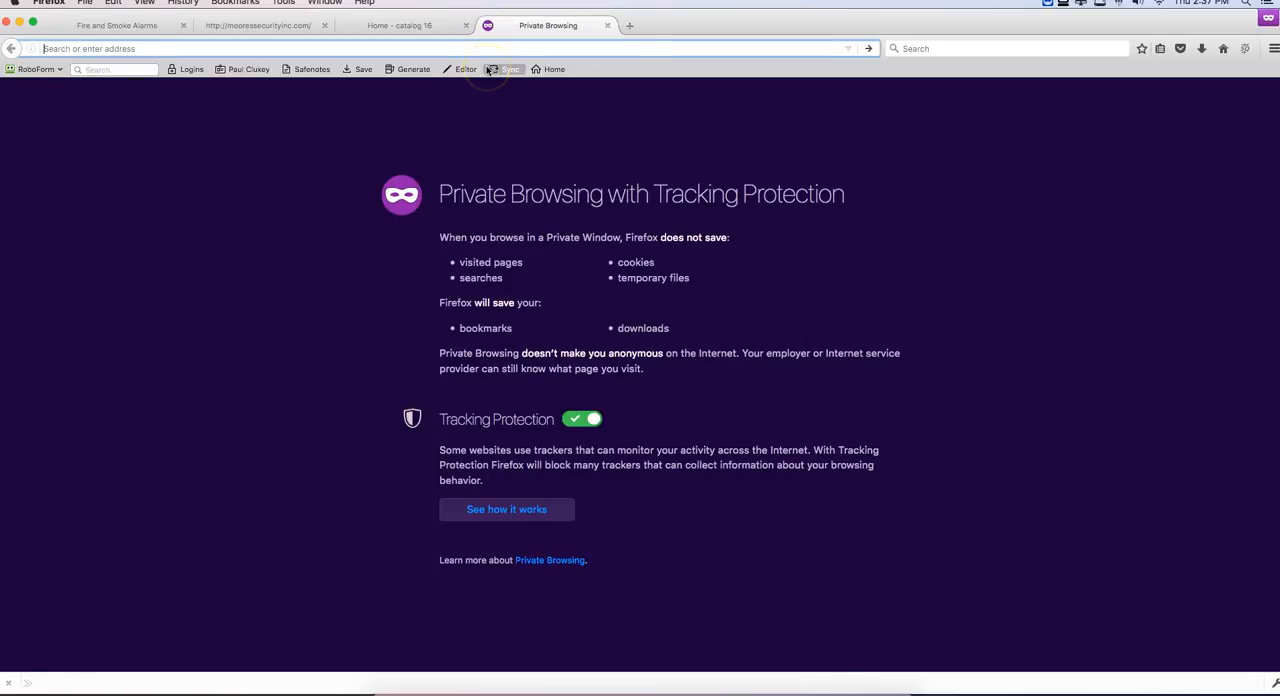
pyautogui.write('limowindermere.com')
pyautogui.press('Return')
pyautogui.click(453, 257)
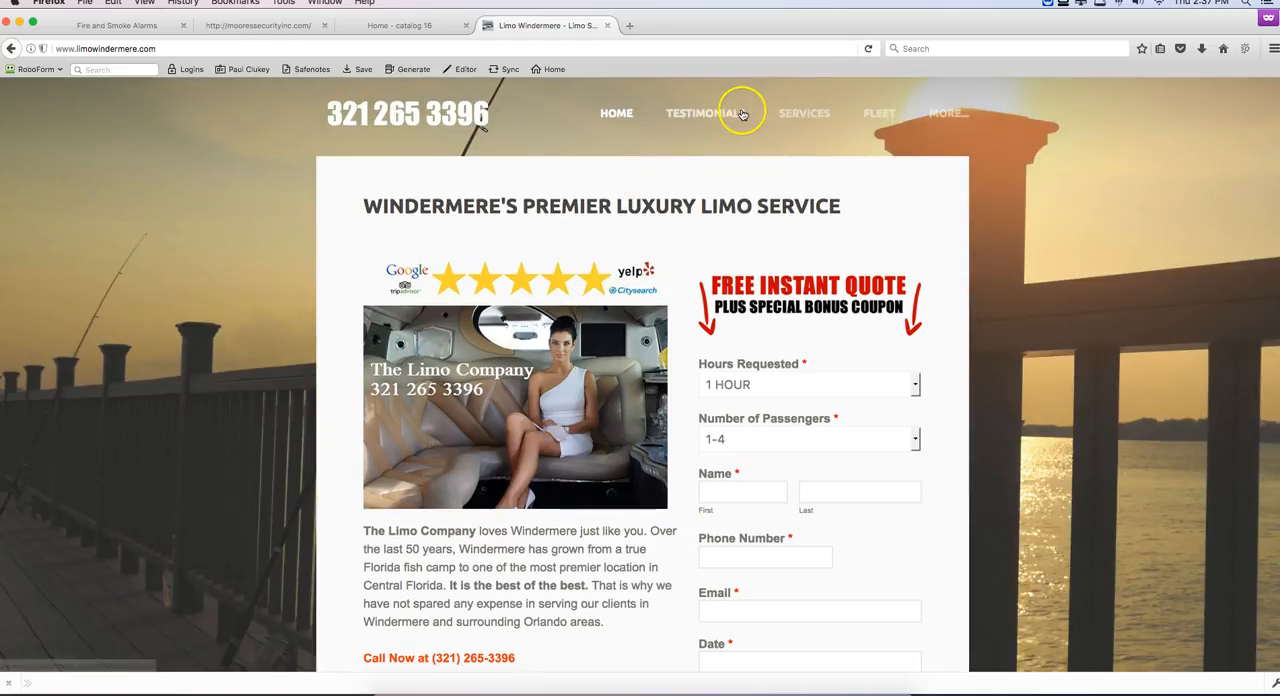
# Step: Open the Quinceaneras service page of the limo site and review its photo, text and quote form
pyautogui.moveTo(815, 122)
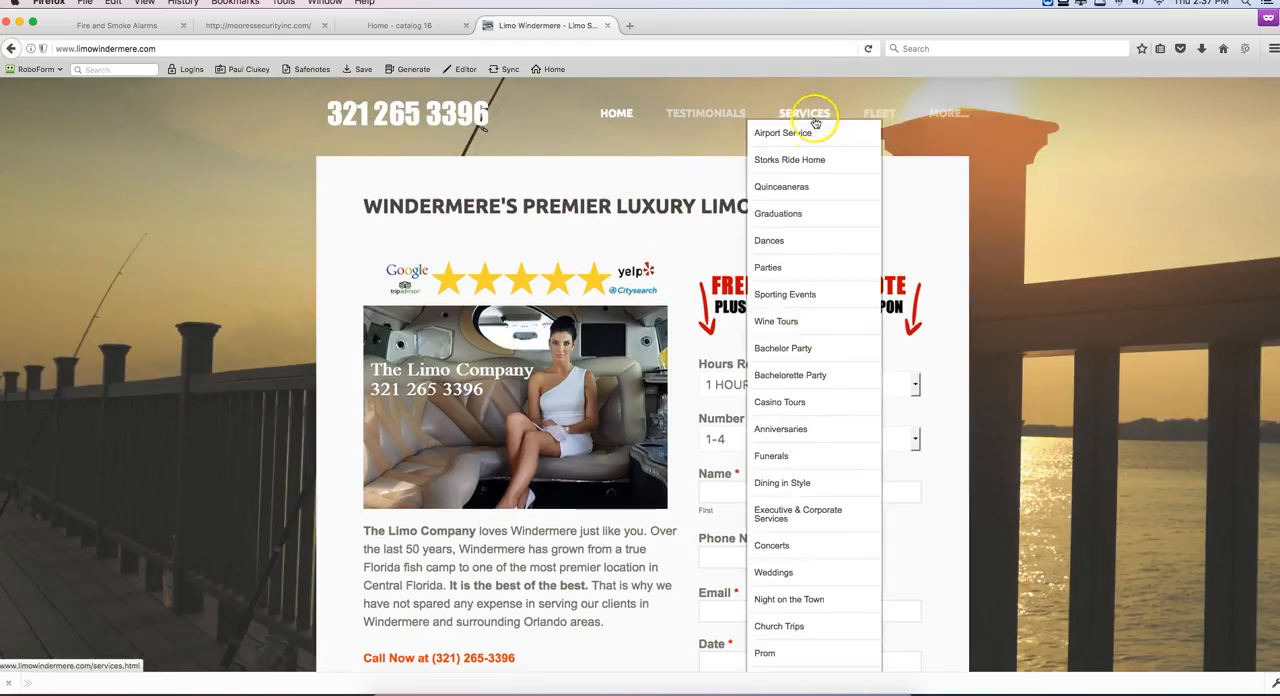
pyautogui.click(795, 192)
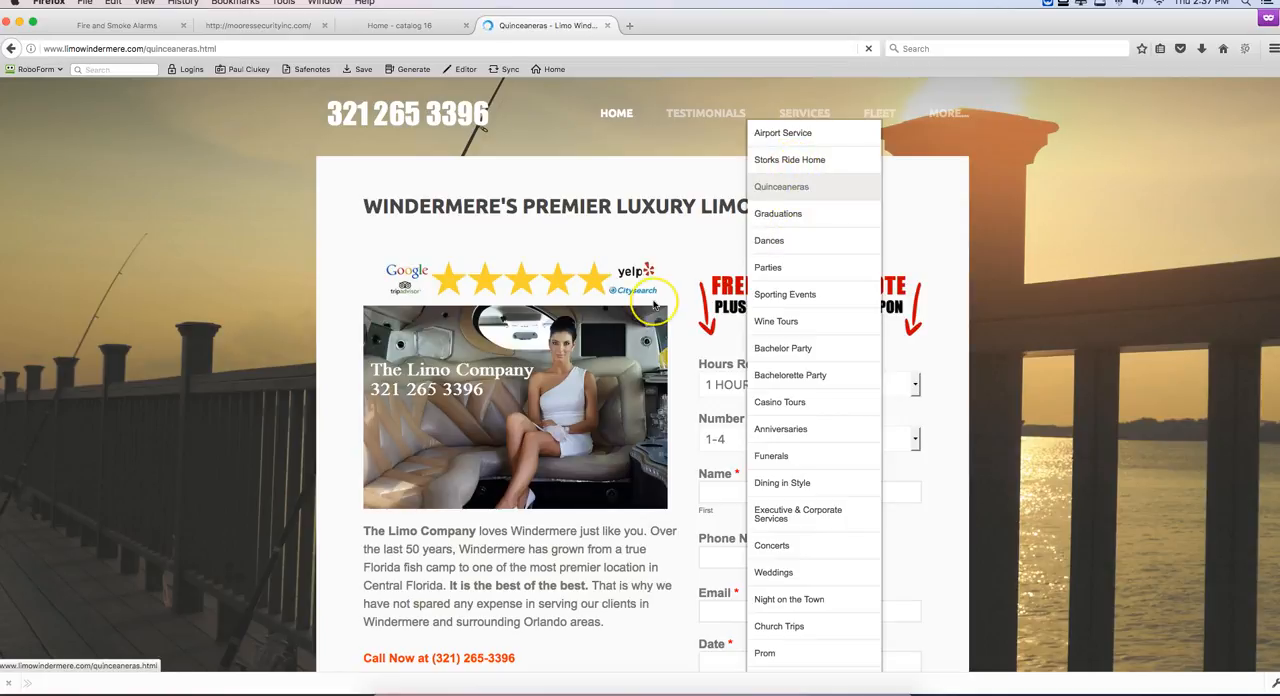
pyautogui.scroll(-3, 600, 340)
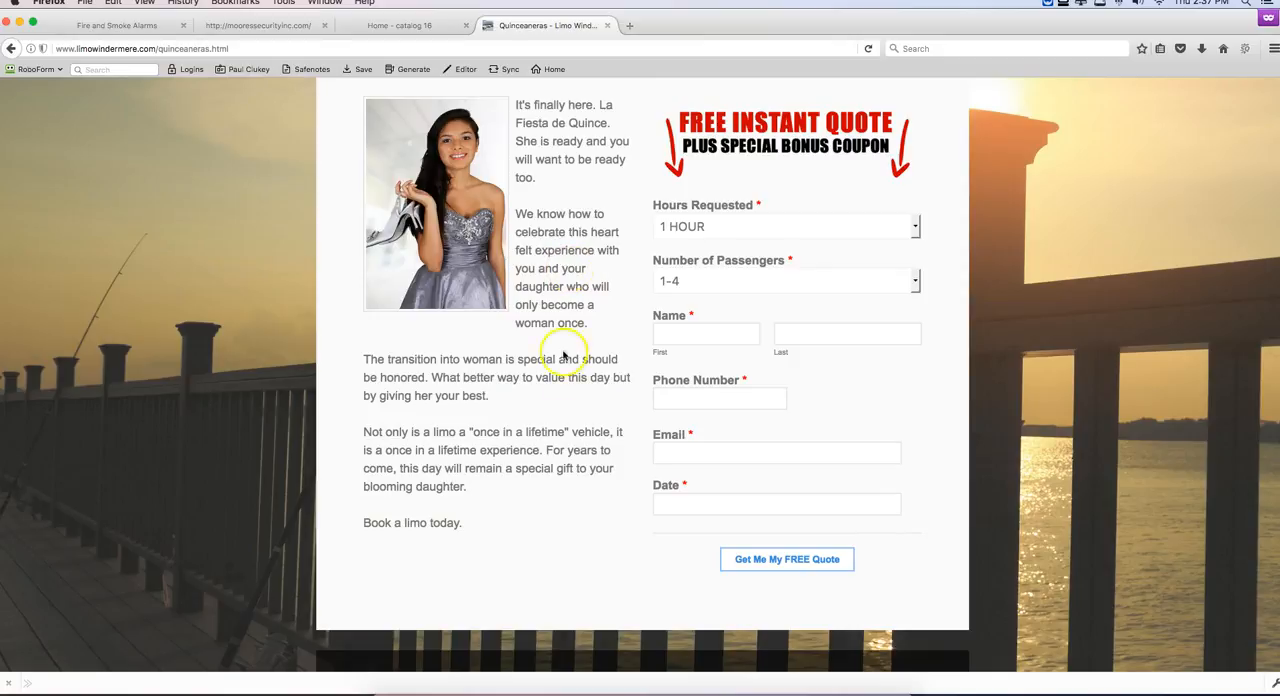
pyautogui.scroll(4, 550, 290)
# Step: Open the limo site's Wine Tours service page and read through its photo and text layout
pyautogui.moveTo(806, 122)
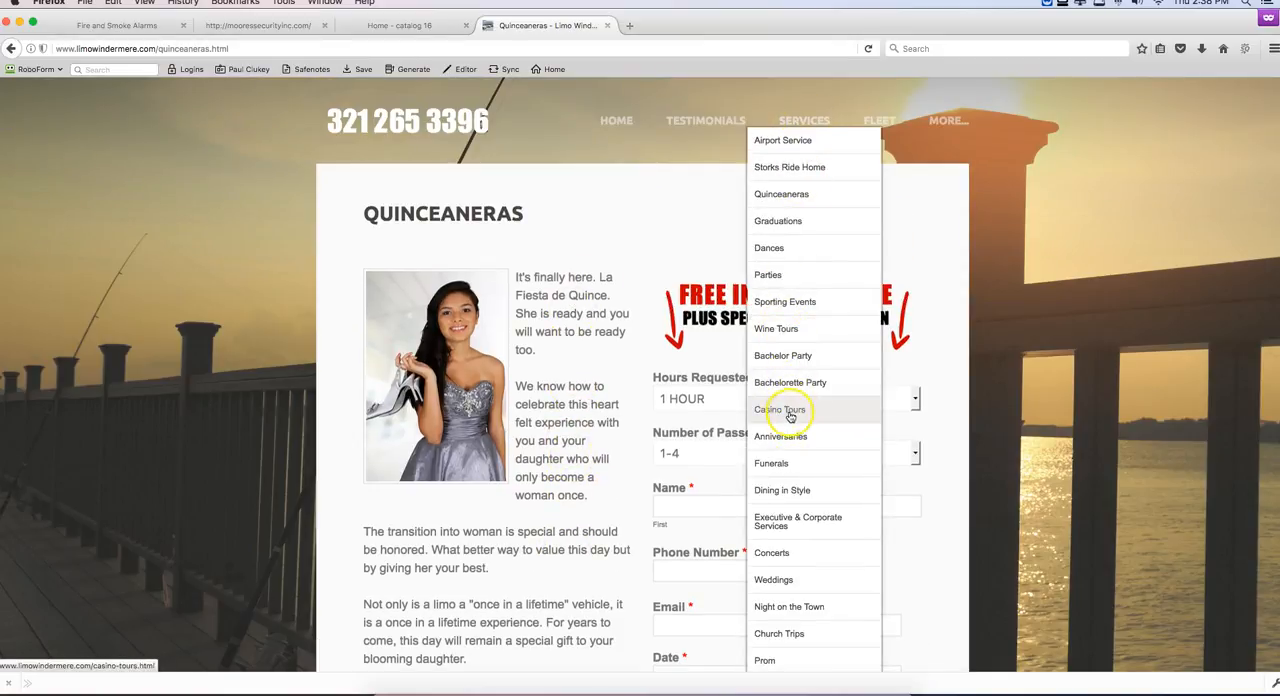
pyautogui.scroll(-1, 791, 418)
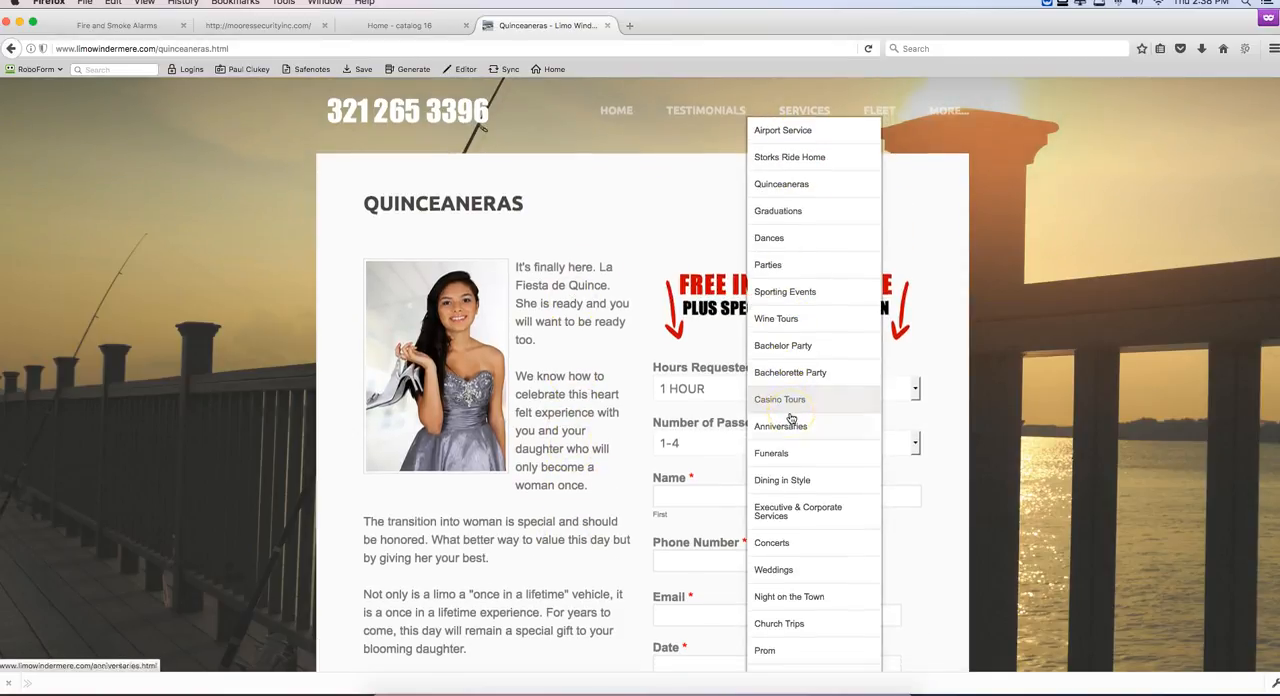
pyautogui.click(790, 320)
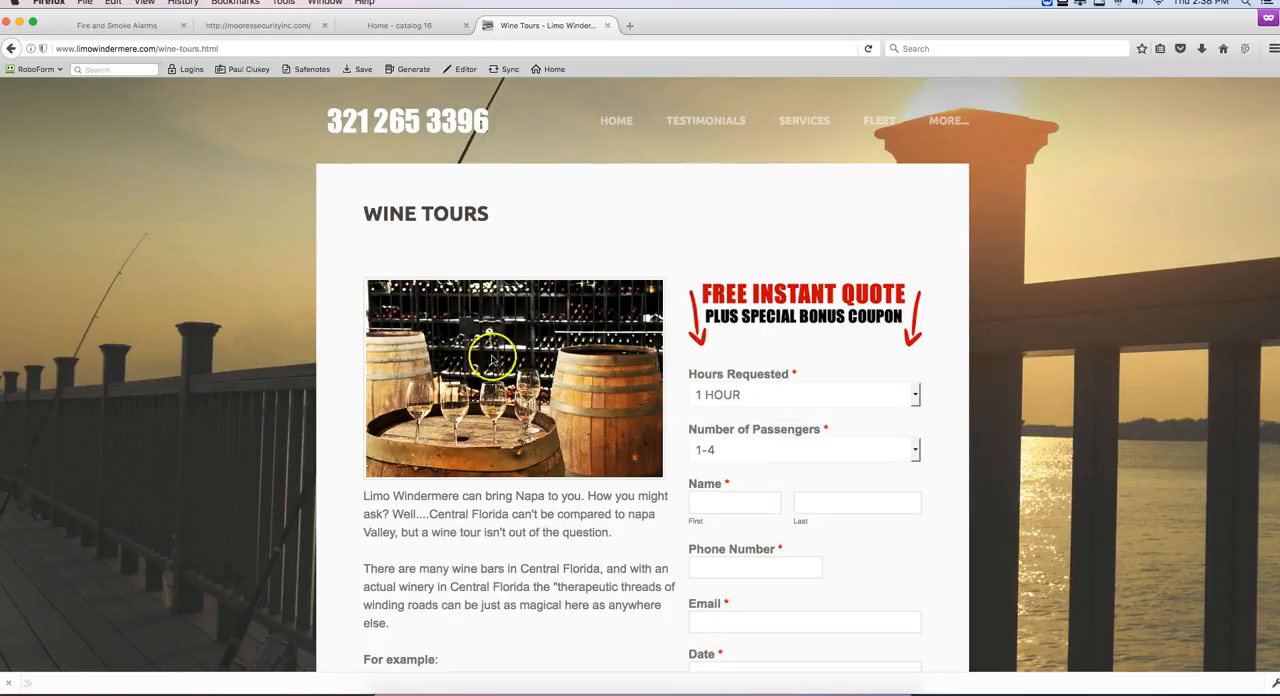
pyautogui.scroll(-10, 526, 470)
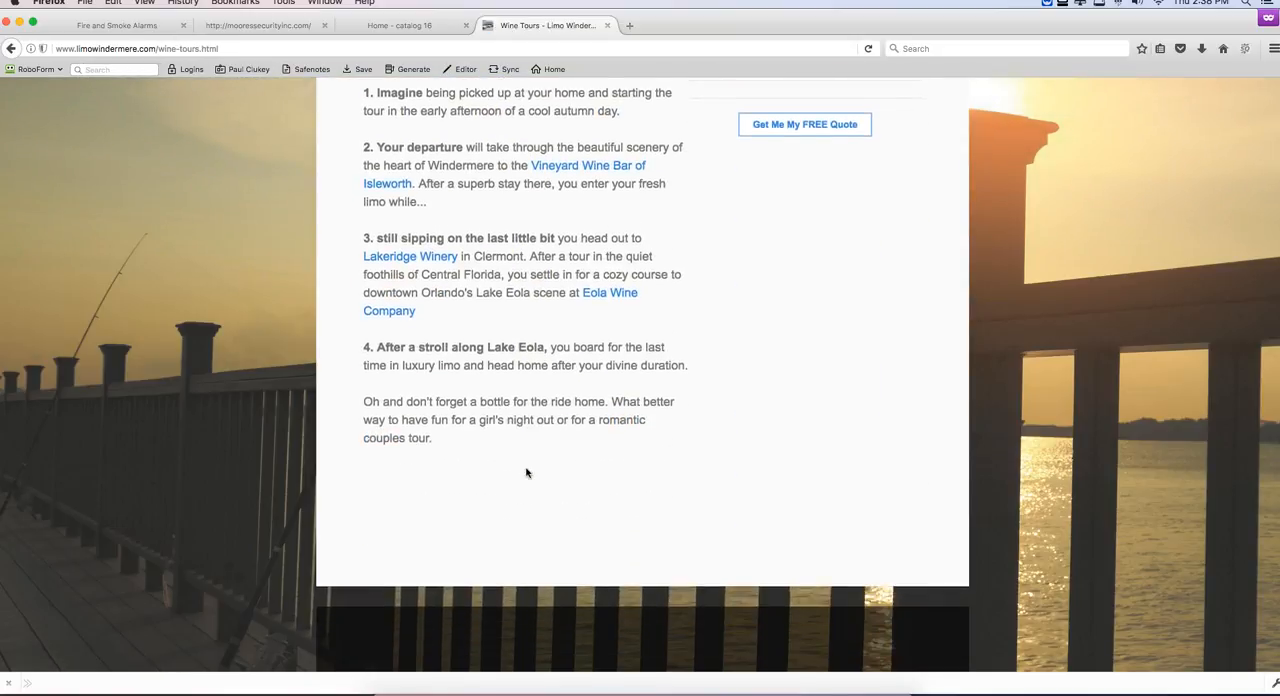
pyautogui.scroll(10, 526, 470)
pyautogui.click(530, 262)
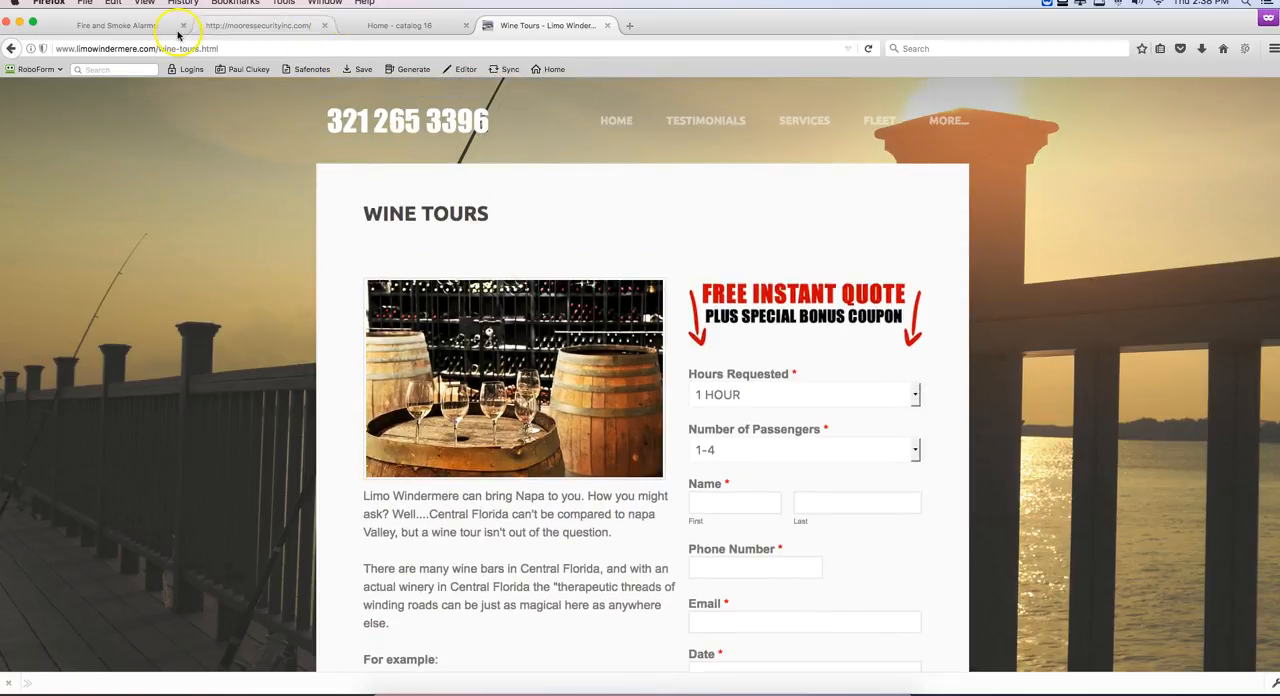
# Step: Return to the Fire and Smoke Alarms page editor and save the rewritten text block
pyautogui.click(116, 27)
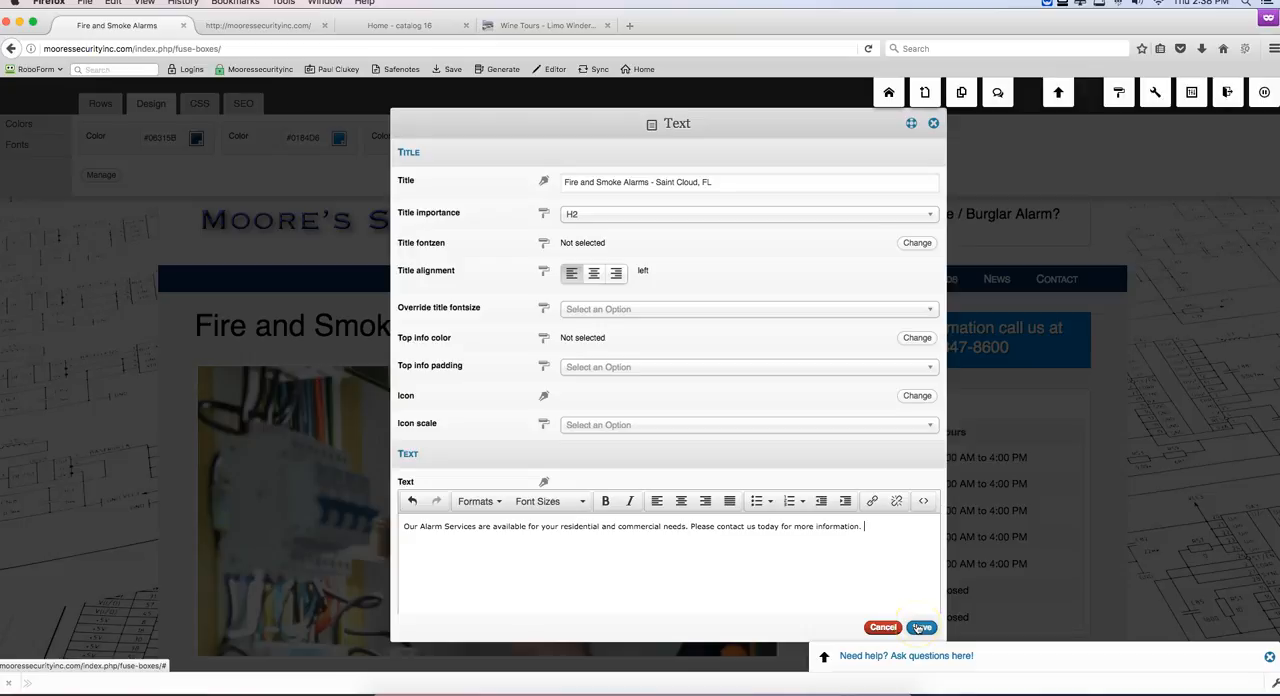
pyautogui.click(919, 627)
pyautogui.click(106, 652)
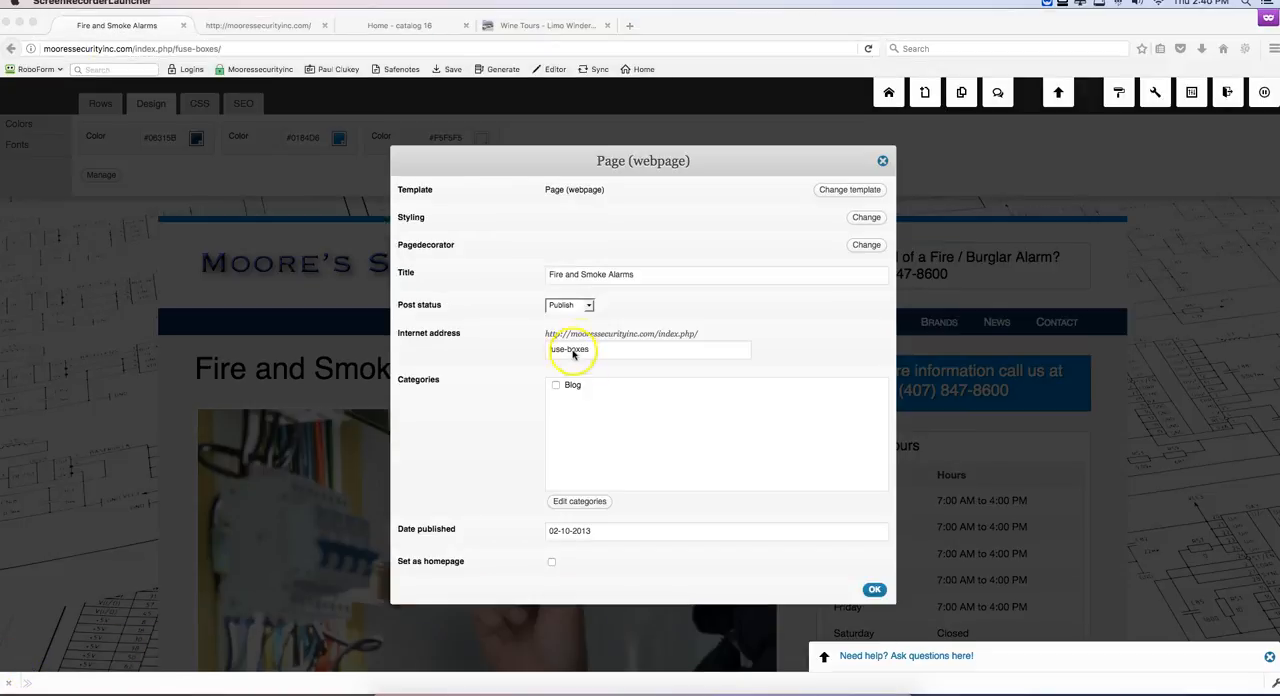
# Step: Change the Fire and Smoke Alarms page's internet address to "fire-alarm" and save the page settings
pyautogui.moveTo(590, 348); pyautogui.dragTo(567, 348)
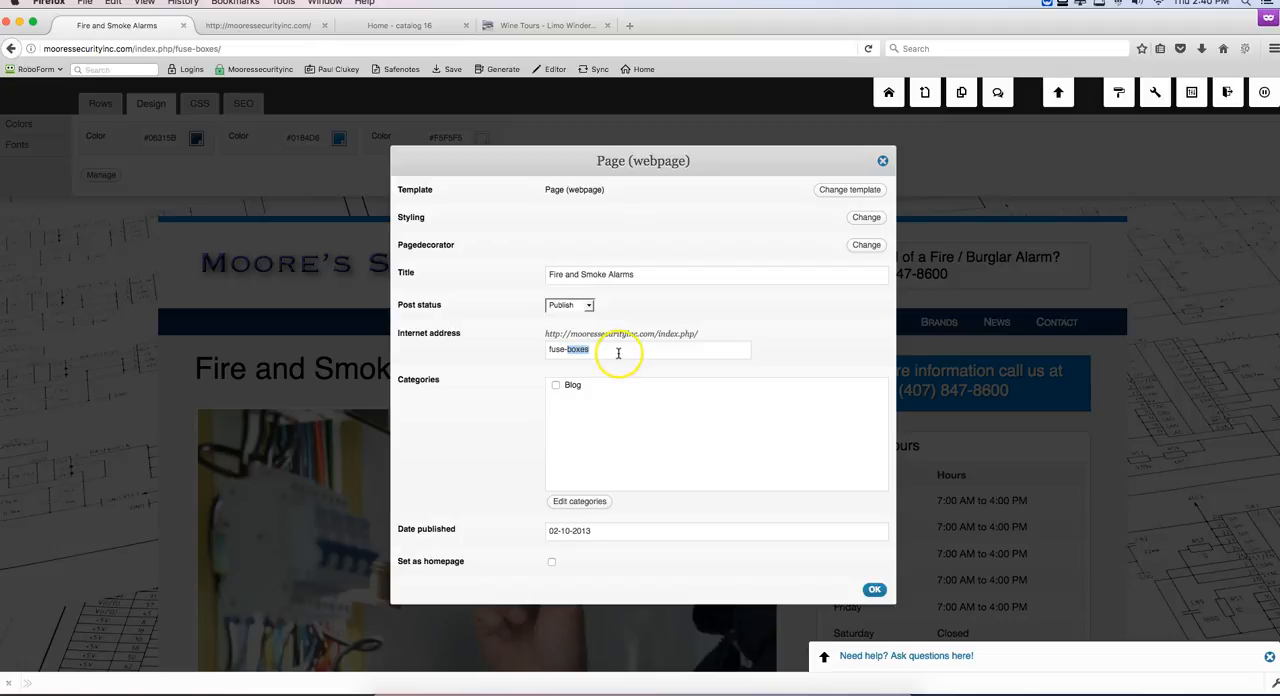
pyautogui.click(564, 352)
pyautogui.moveTo(564, 352); pyautogui.dragTo(550, 352)
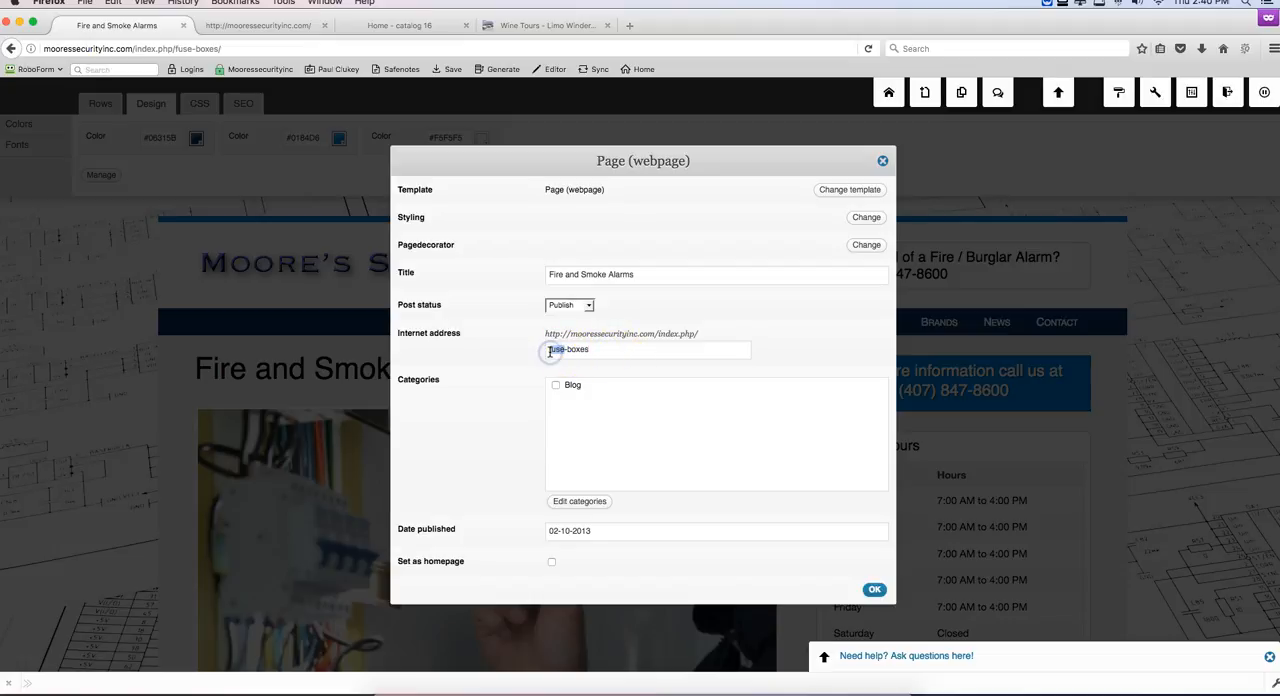
pyautogui.write('fire-alarm')
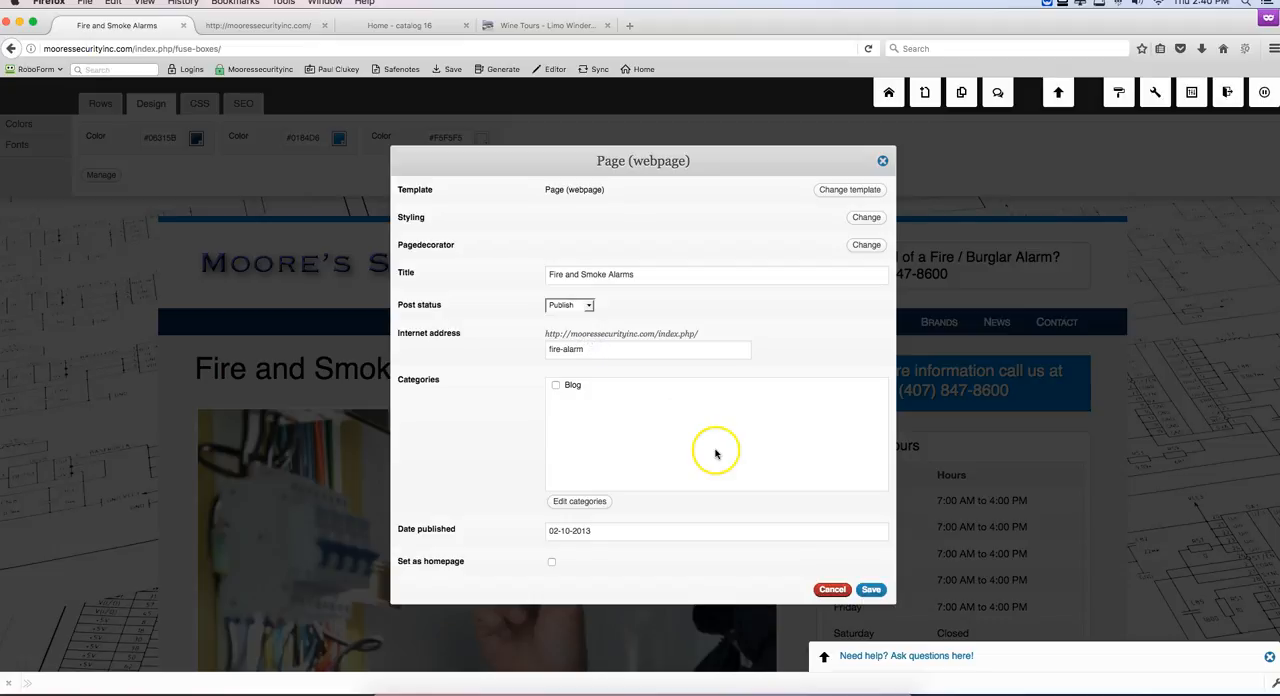
pyautogui.click(870, 589)
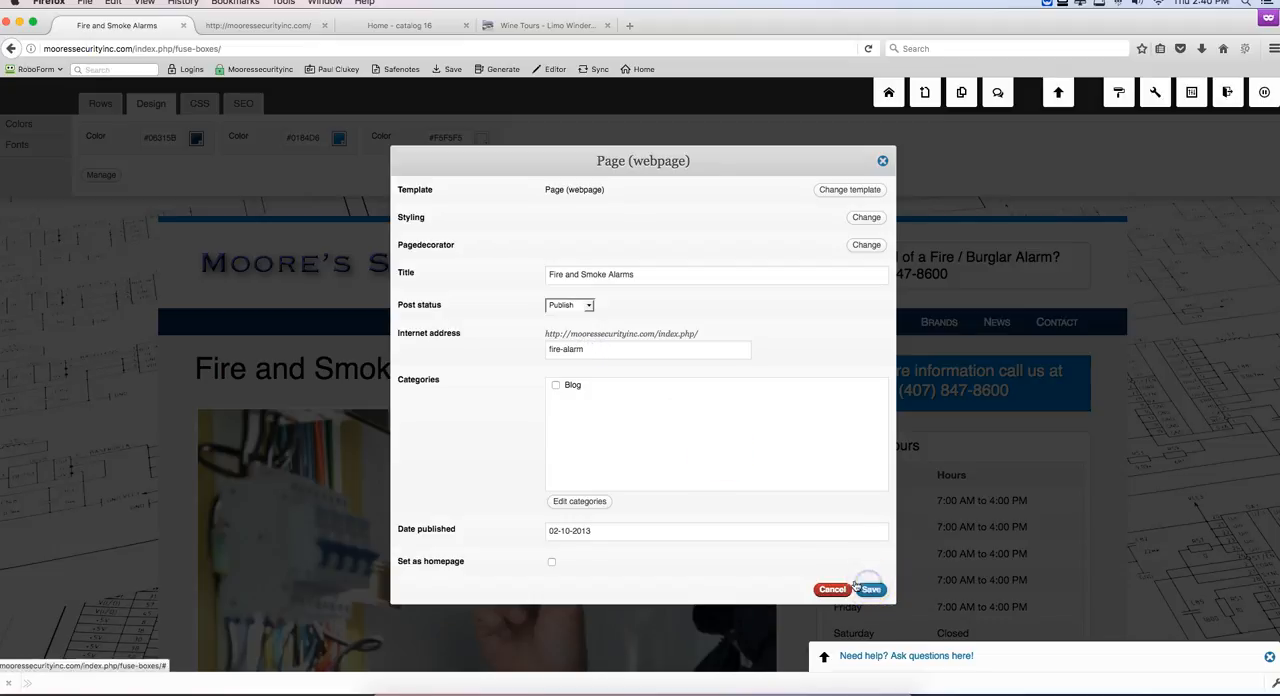
# Step: Go to the Vacuum Systems service page of the Moore's Security site
pyautogui.scroll(-1, 645, 418)
pyautogui.scroll(-1, 646, 418)
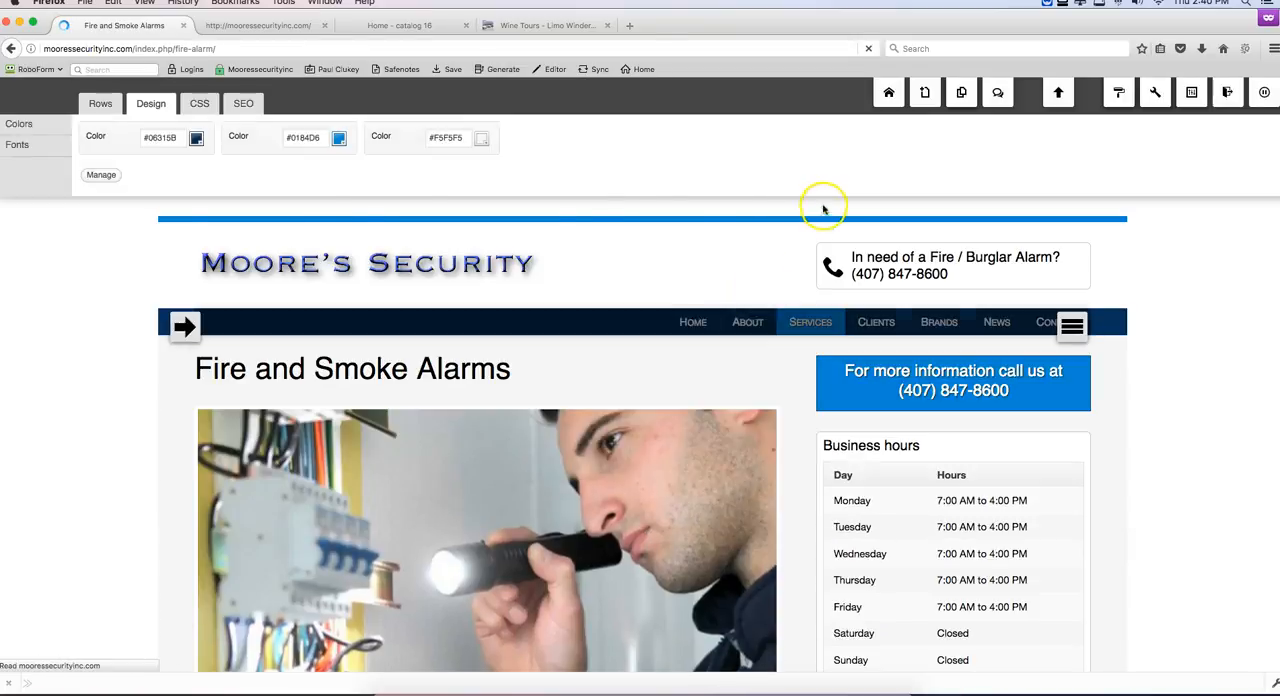
pyautogui.moveTo(810, 334)
pyautogui.click(822, 388)
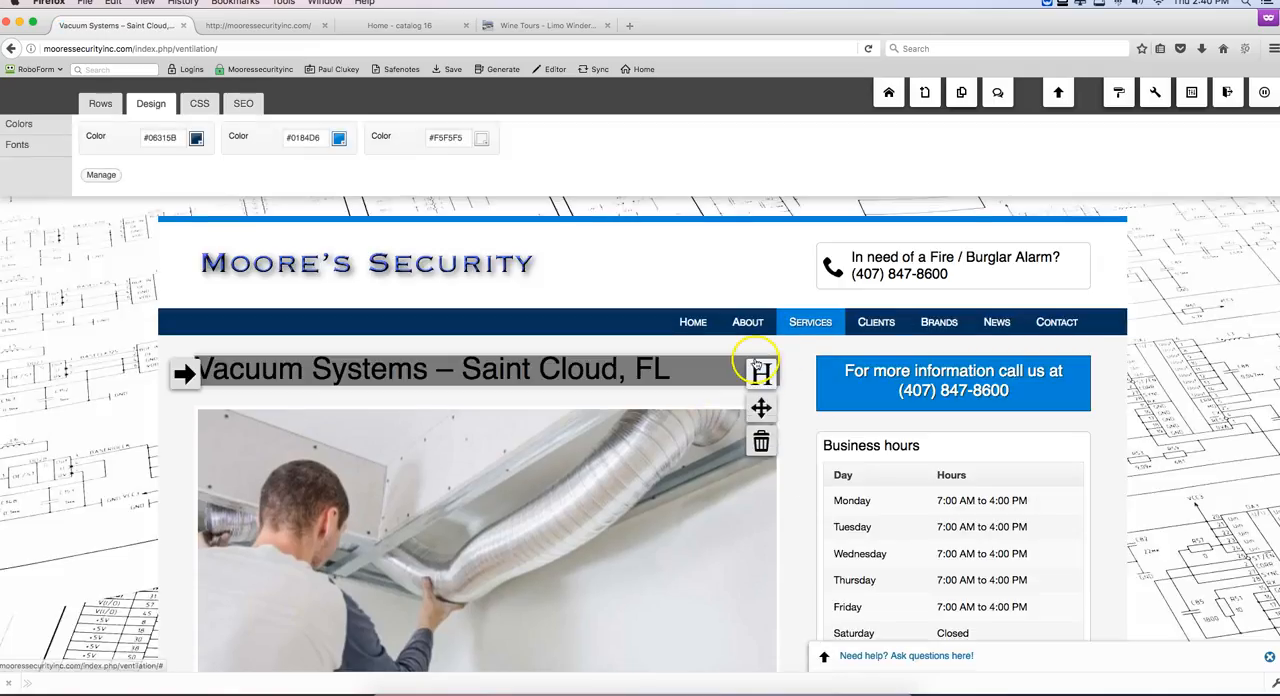
pyautogui.scroll(-1, 762, 368)
# Step: Open the page settings from the Vacuum Systems title, set the internet address to "vacuum-systems" and save
pyautogui.click(761, 357)
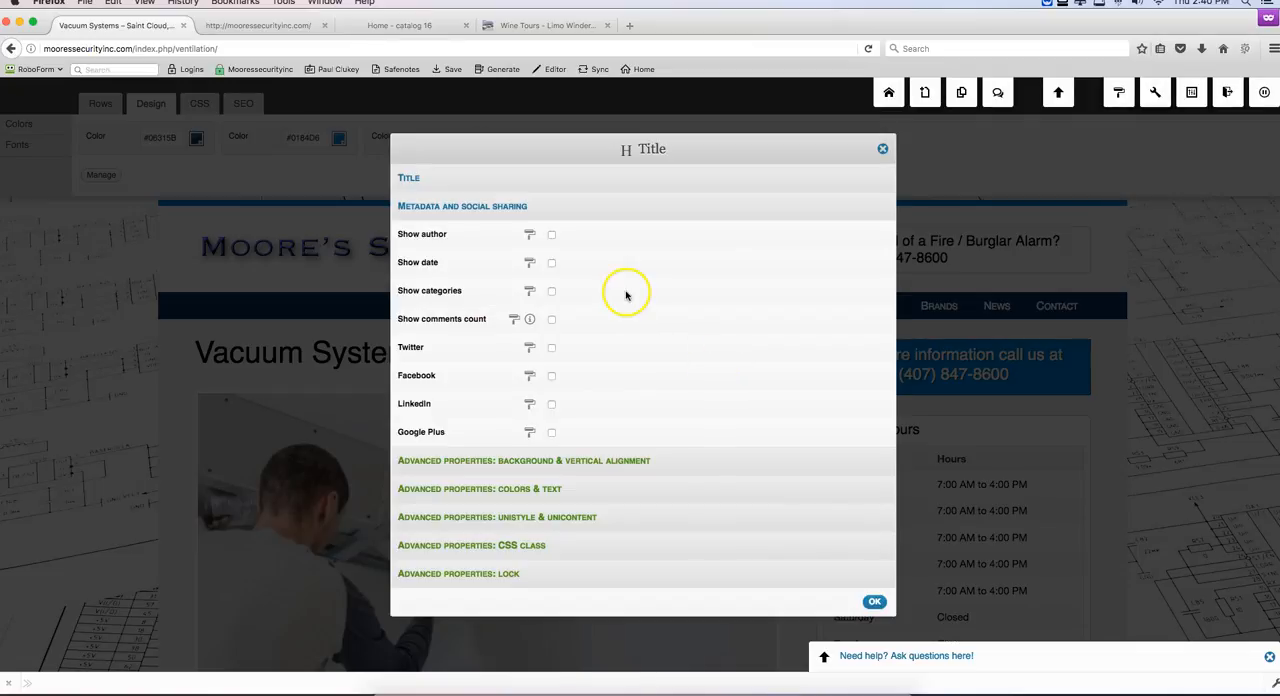
pyautogui.click(418, 180)
pyautogui.click(872, 180)
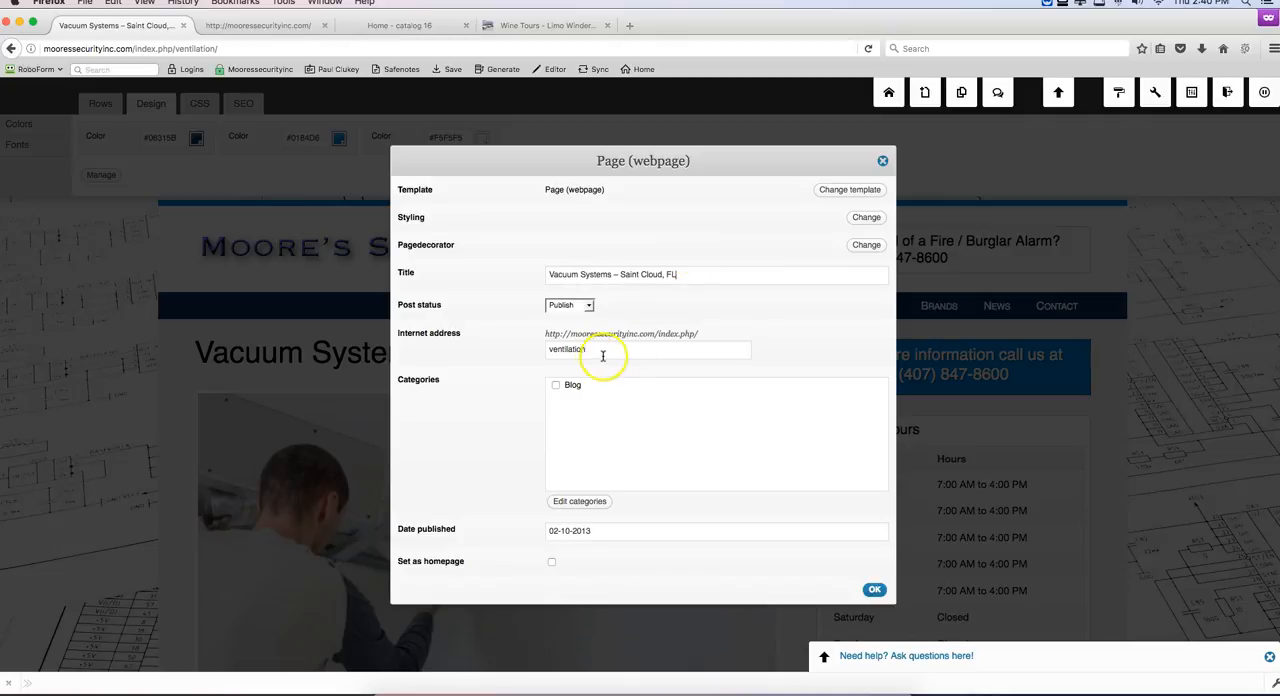
pyautogui.moveTo(590, 347); pyautogui.dragTo(557, 347)
pyautogui.write('vacuum-')
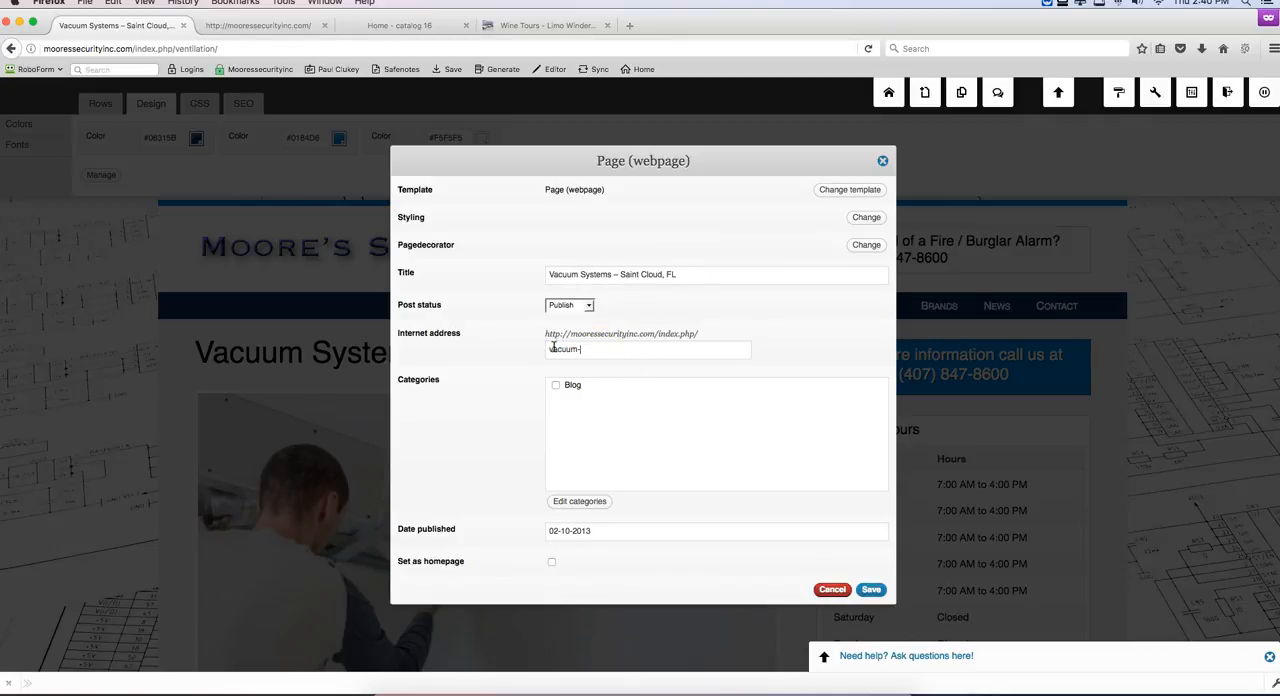
pyautogui.write('styem')
pyautogui.click(871, 590)
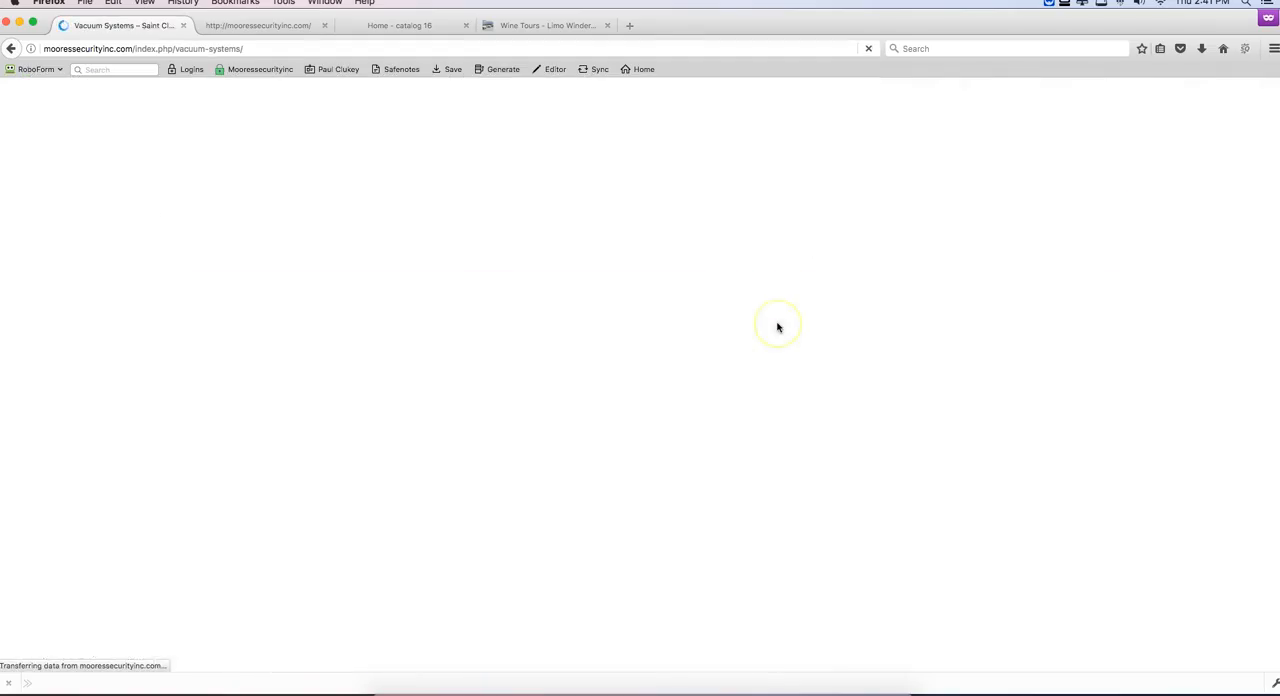
# Step: Replace the placeholder text below the photo with "For a Quote on a Vacuum System Install, please contact us. Thank you." and save it
pyautogui.scroll(-5, 751, 460)
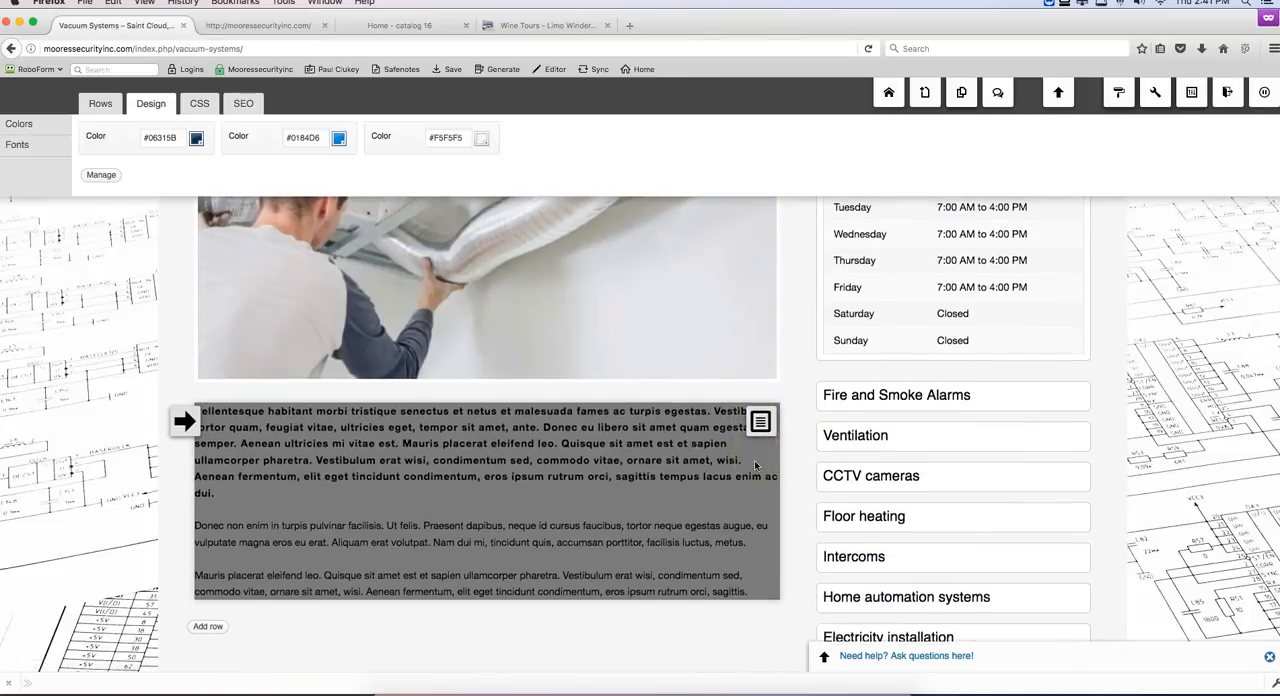
pyautogui.scroll(1, 755, 465)
pyautogui.click(640, 450)
pyautogui.doubleClick(600, 518)
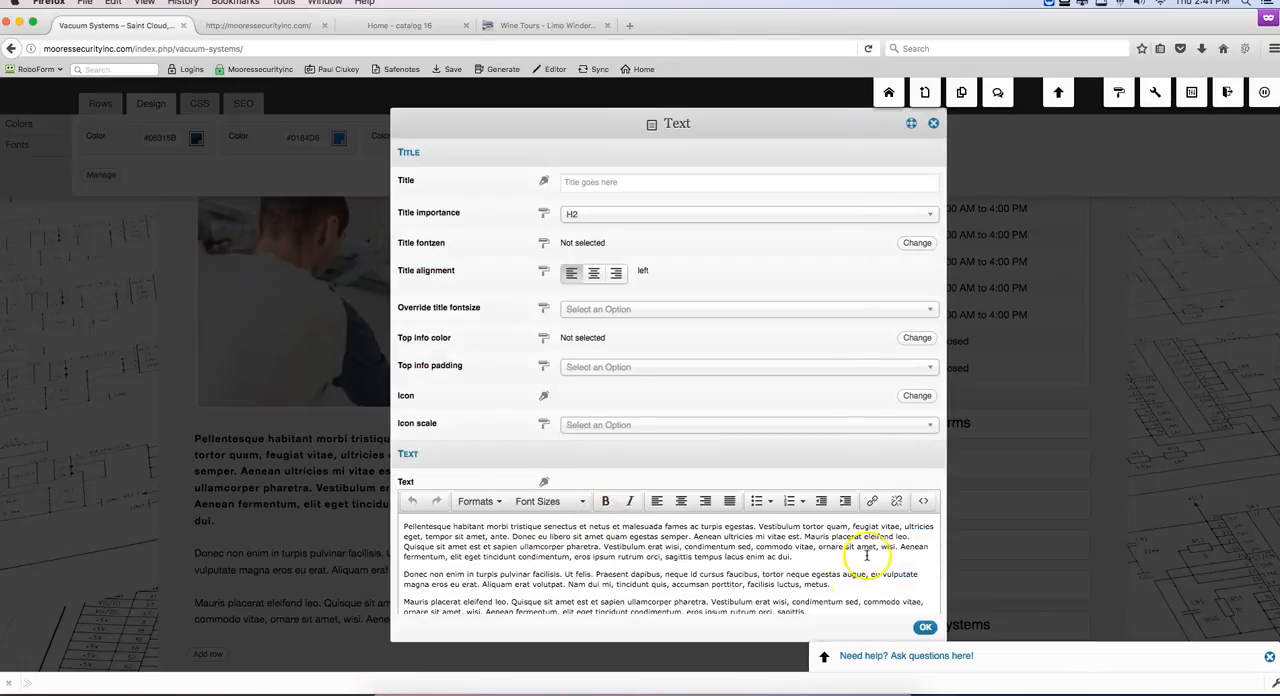
pyautogui.scroll(-2, 820, 585)
pyautogui.moveTo(808, 537); pyautogui.dragTo(409, 436)
pyautogui.write('For')
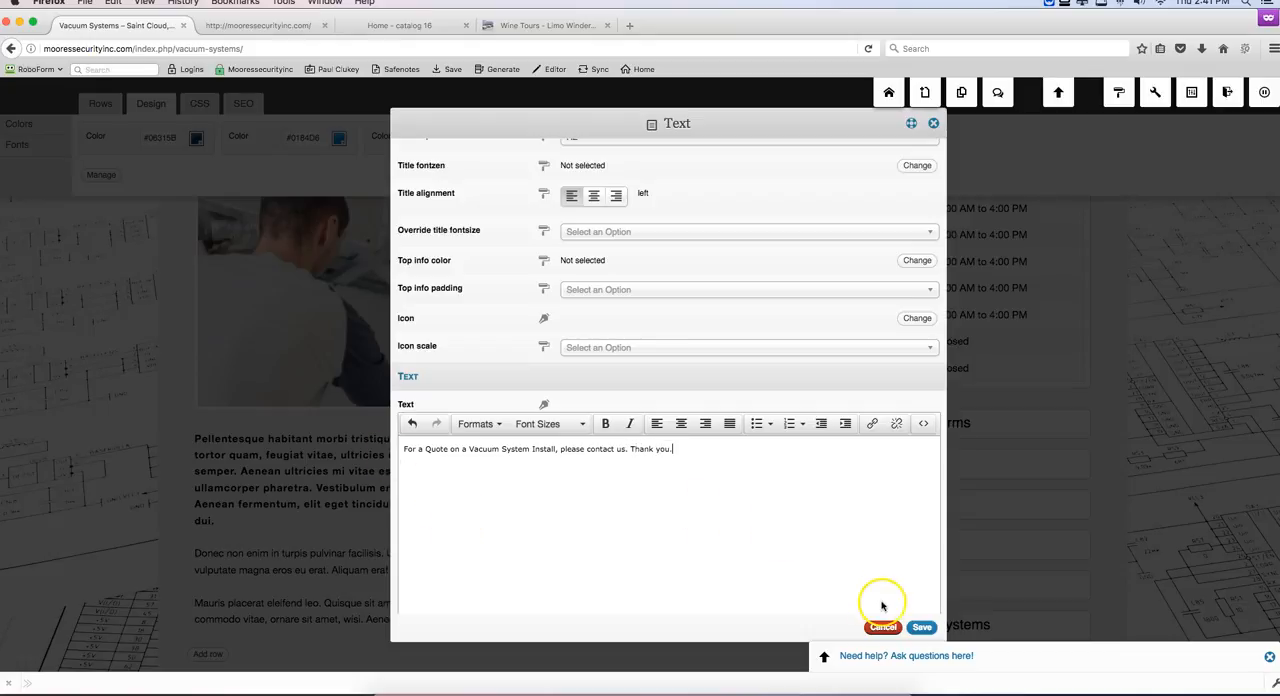
pyautogui.click(921, 627)
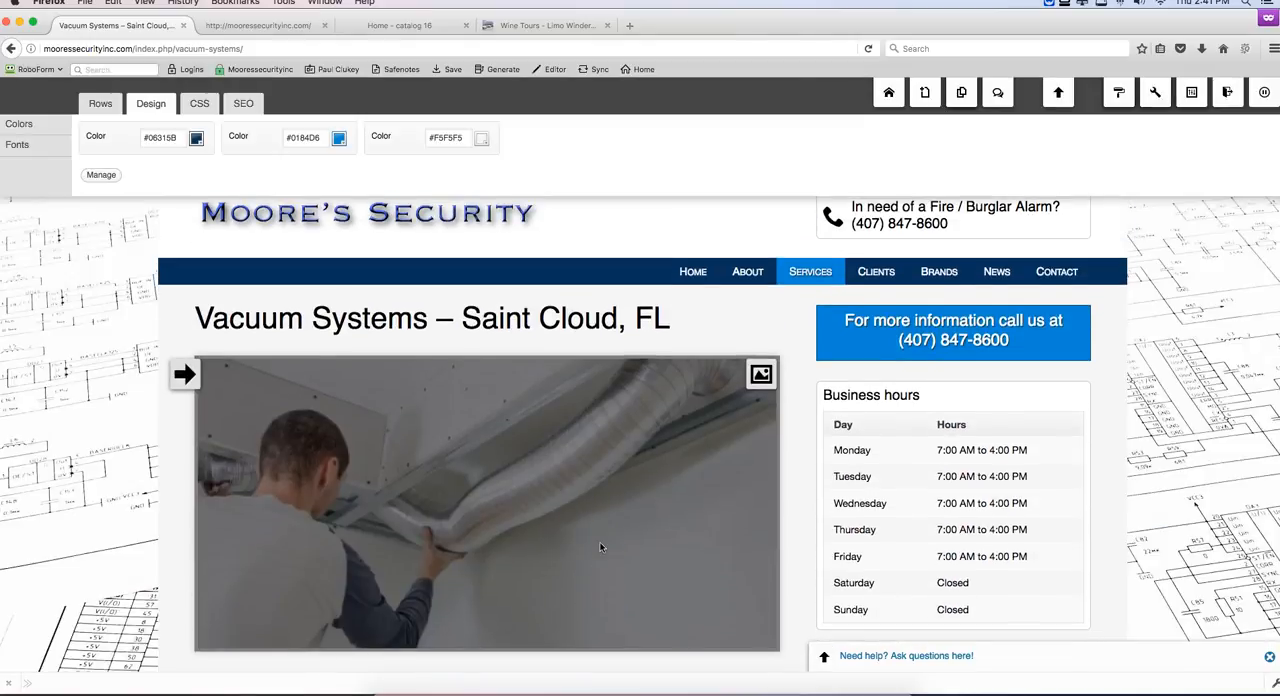
# Step: Go to the CCTV Cameras and Access Control service page and look over its photo and placeholder text
pyautogui.moveTo(826, 272)
pyautogui.click(826, 378)
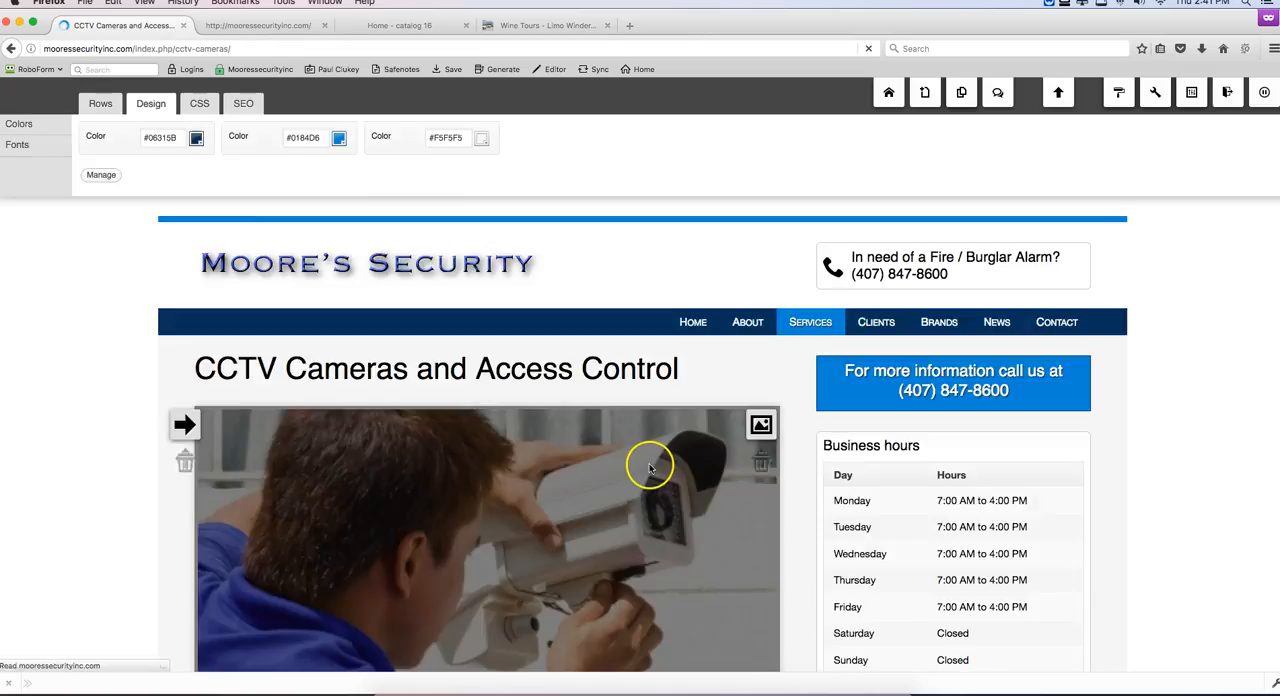
pyautogui.scroll(-3, 650, 468)
pyautogui.scroll(-2, 649, 468)
pyautogui.scroll(4, 649, 468)
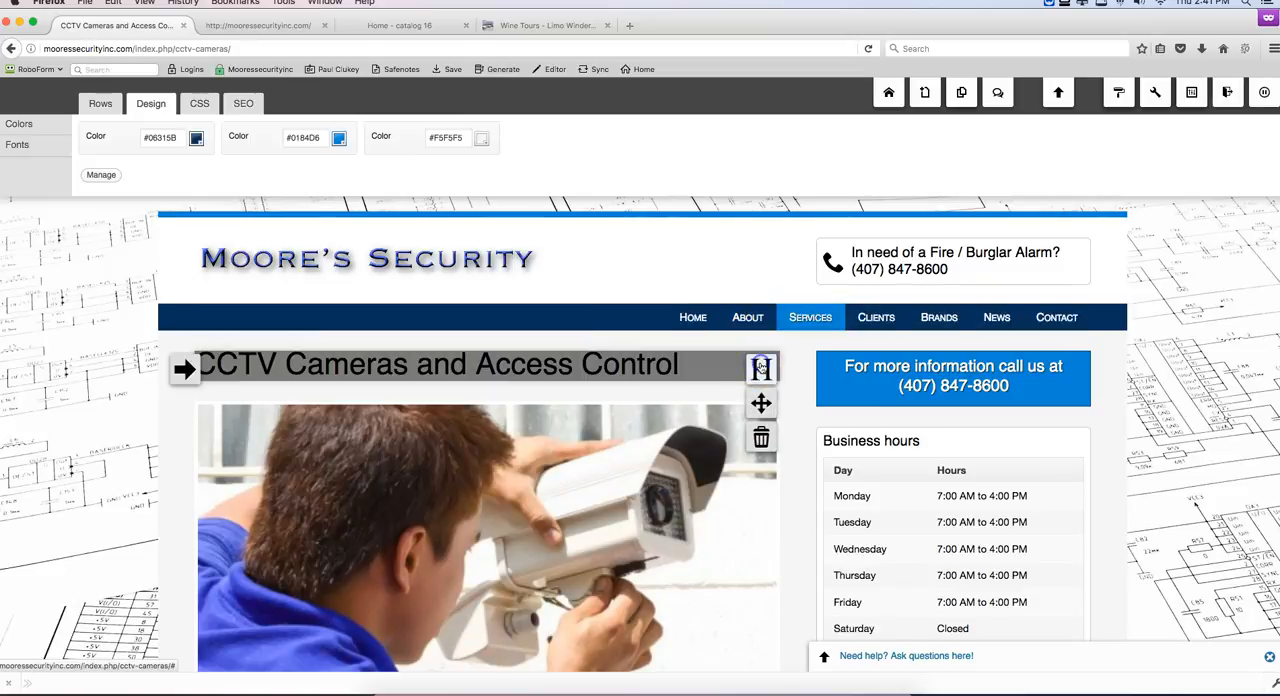
# Step: Check the CCTV Cameras and Access Control page's internet address in its page settings, then close them unchanged
pyautogui.click(761, 369)
pyautogui.click(408, 178)
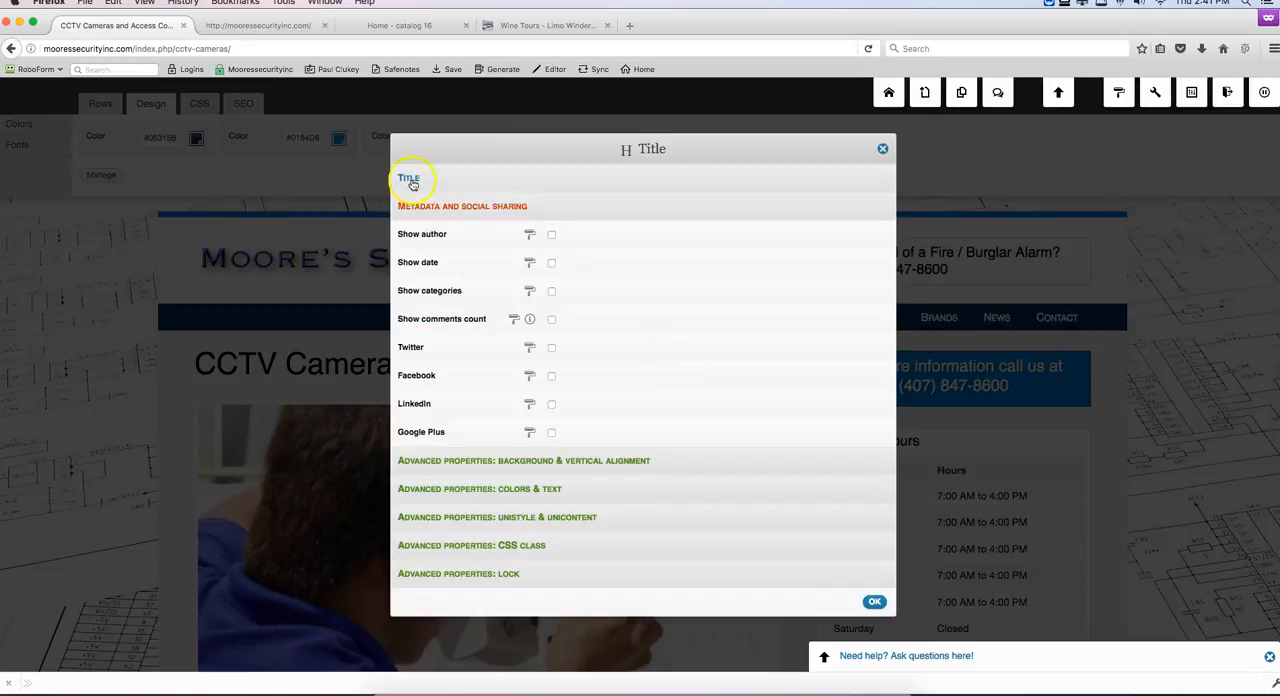
pyautogui.click(873, 180)
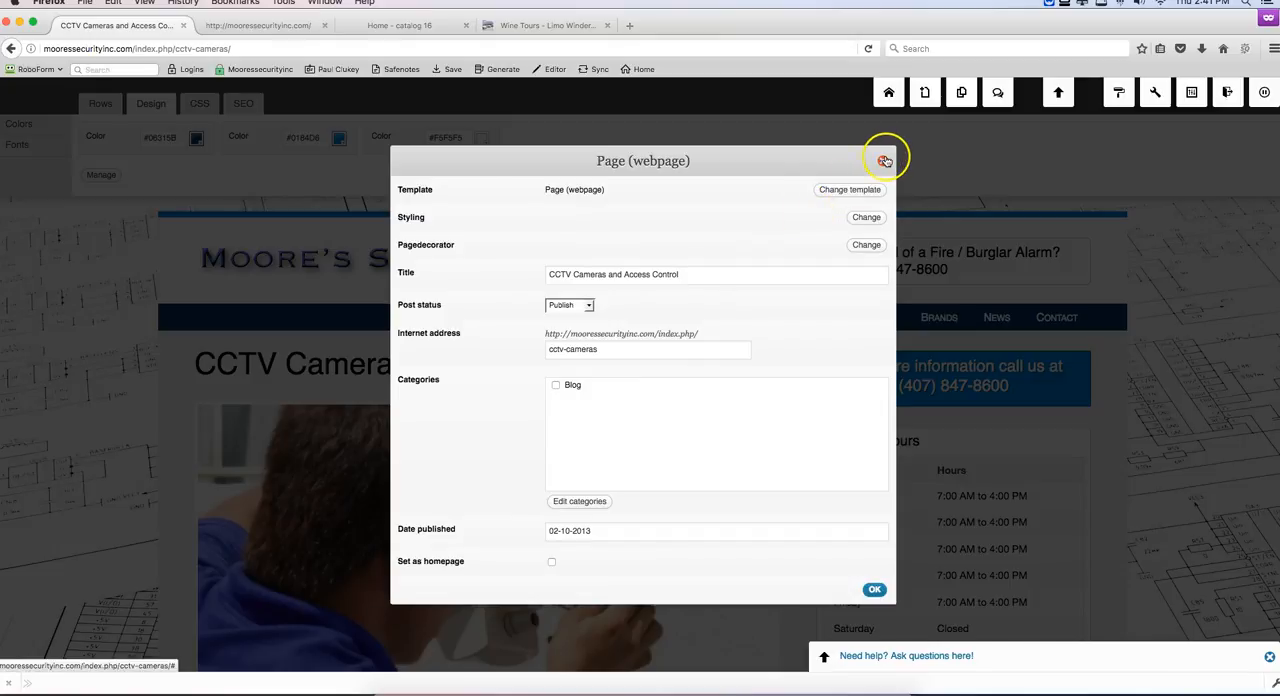
pyautogui.click(884, 161)
# Step: Replace the placeholder text with "Welcome to Moore's Security. We have a solution to your access control and CCTV Camera and video monitoring needs. Please call today."
pyautogui.scroll(-5, 542, 350)
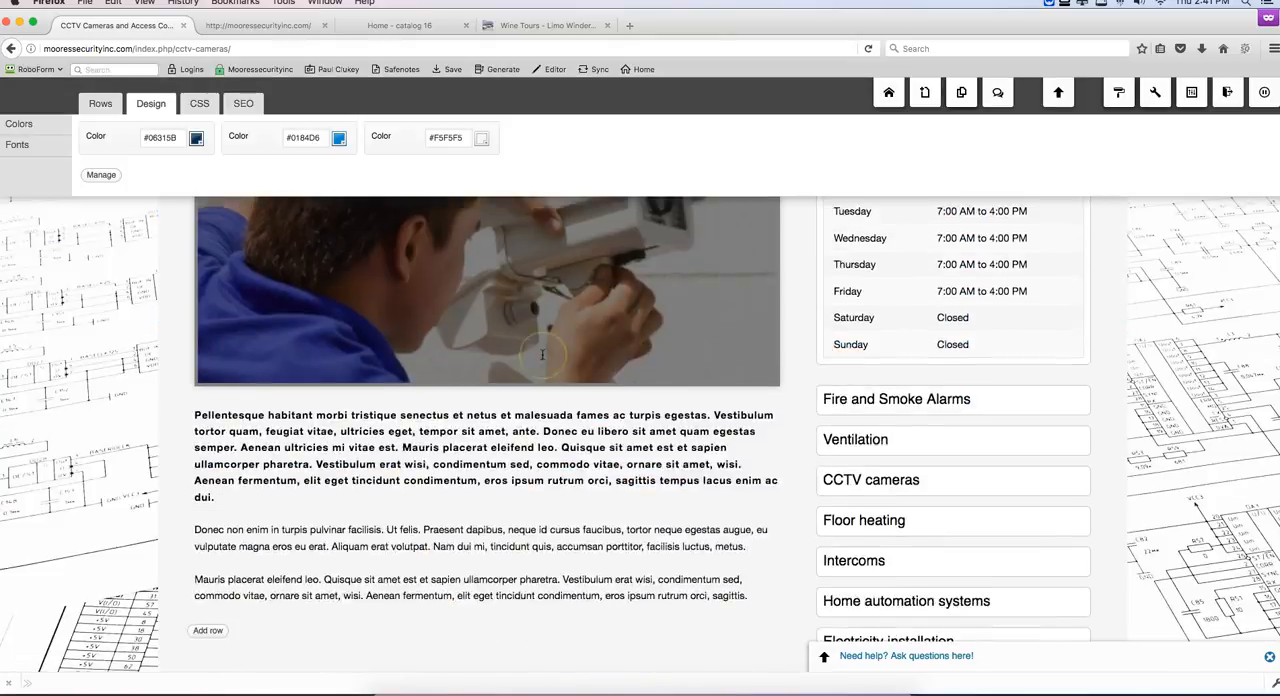
pyautogui.scroll(-2, 542, 354)
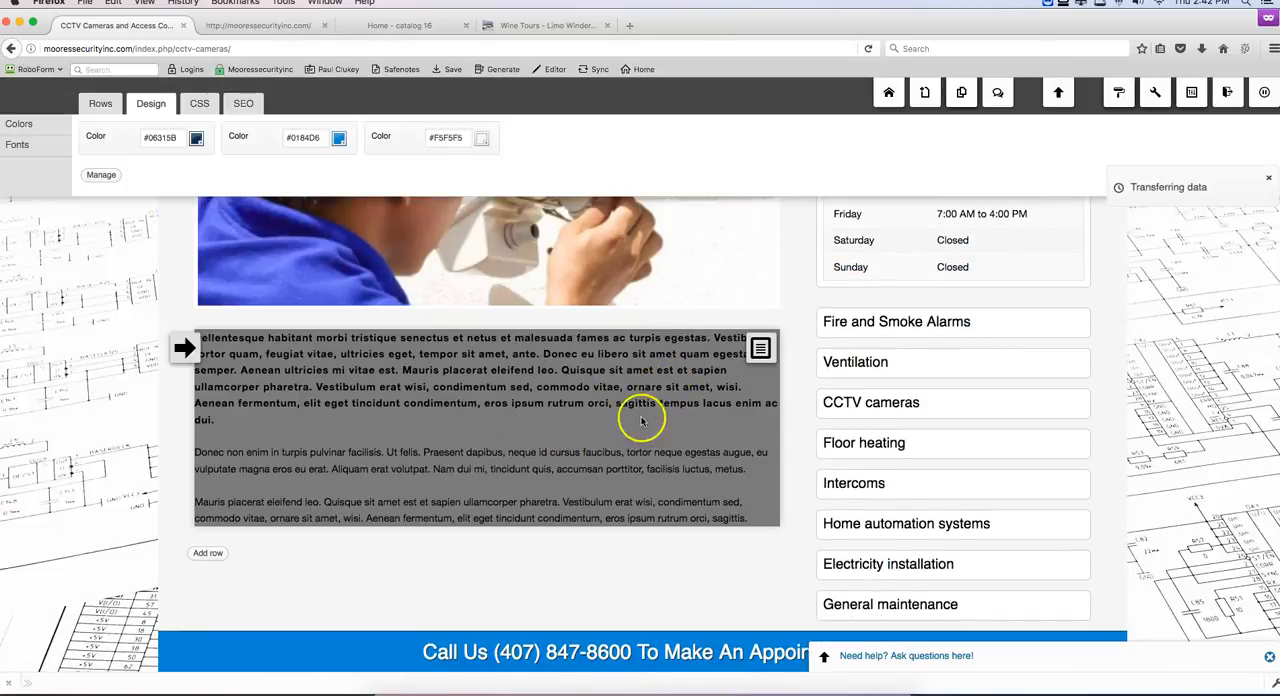
pyautogui.click(537, 497)
pyautogui.scroll(-2, 826, 578)
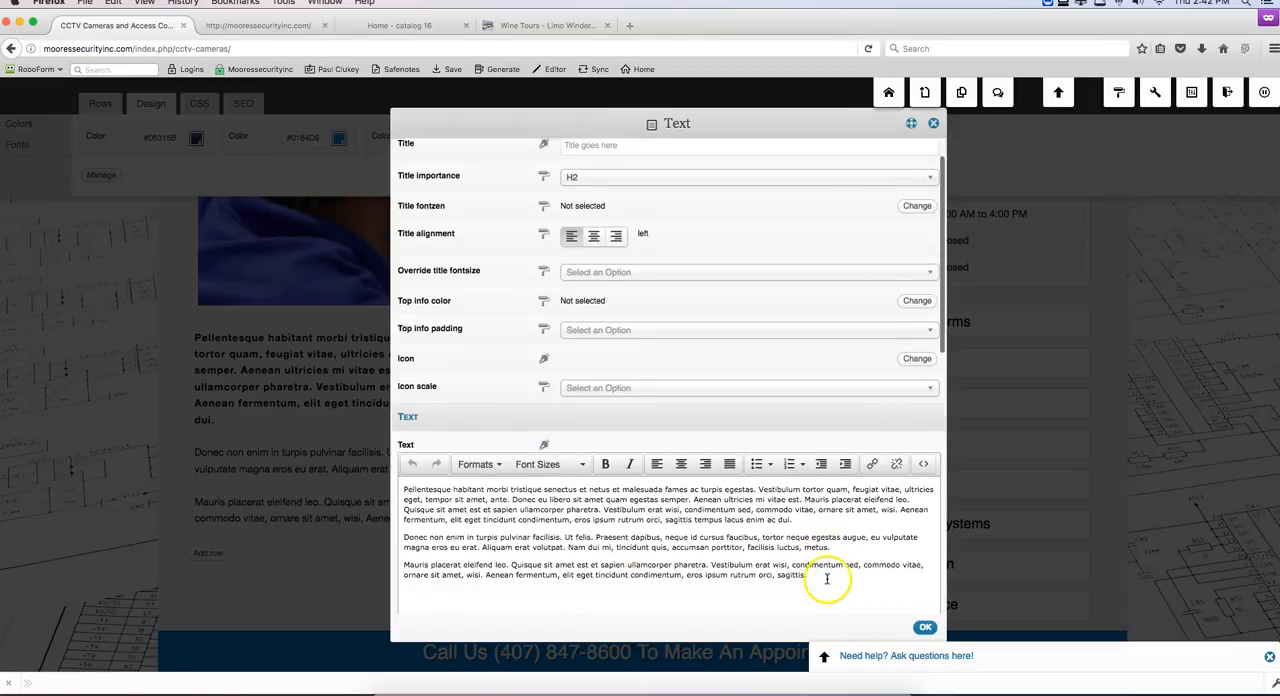
pyautogui.scroll(-1, 826, 578)
pyautogui.moveTo(826, 557); pyautogui.dragTo(378, 455)
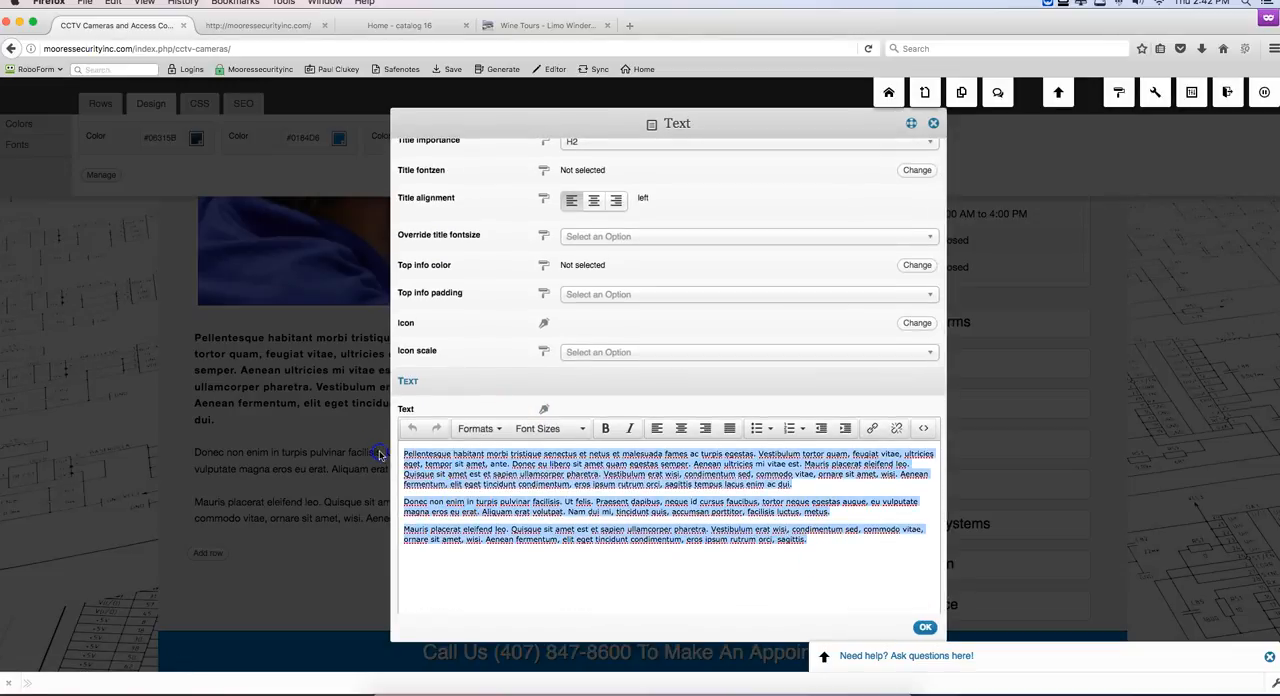
pyautogui.write('w')
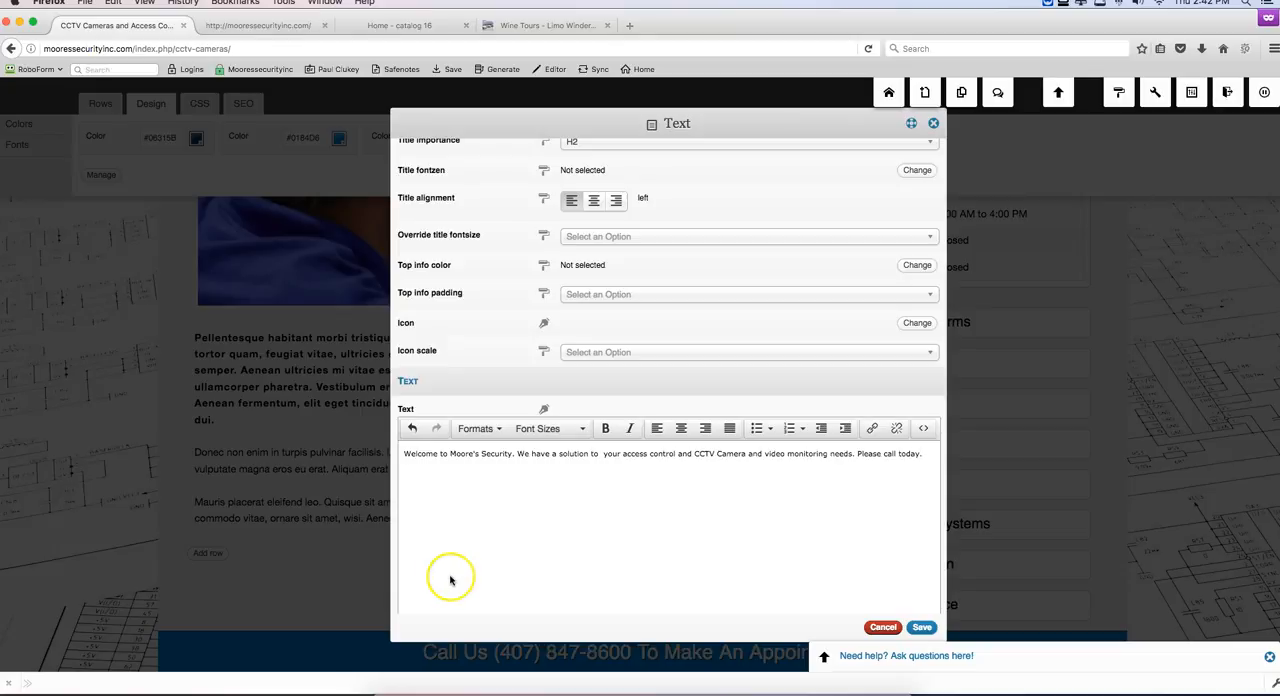
pyautogui.click(921, 627)
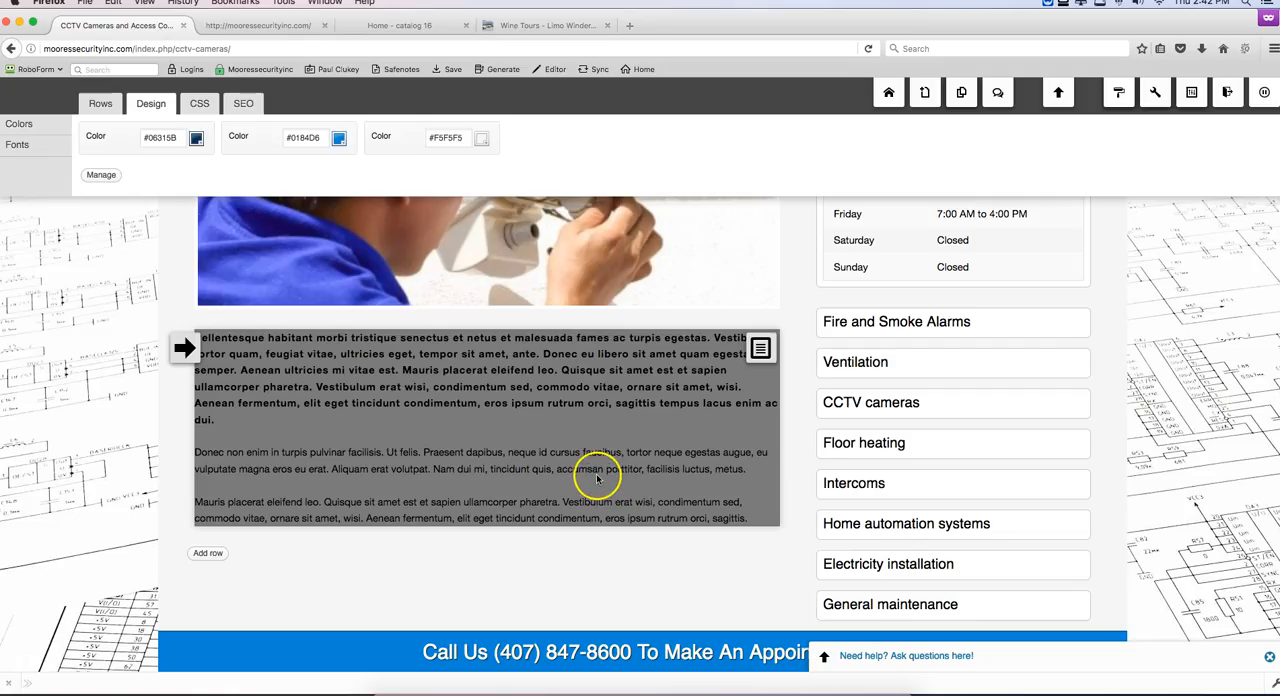
pyautogui.scroll(5, 594, 537)
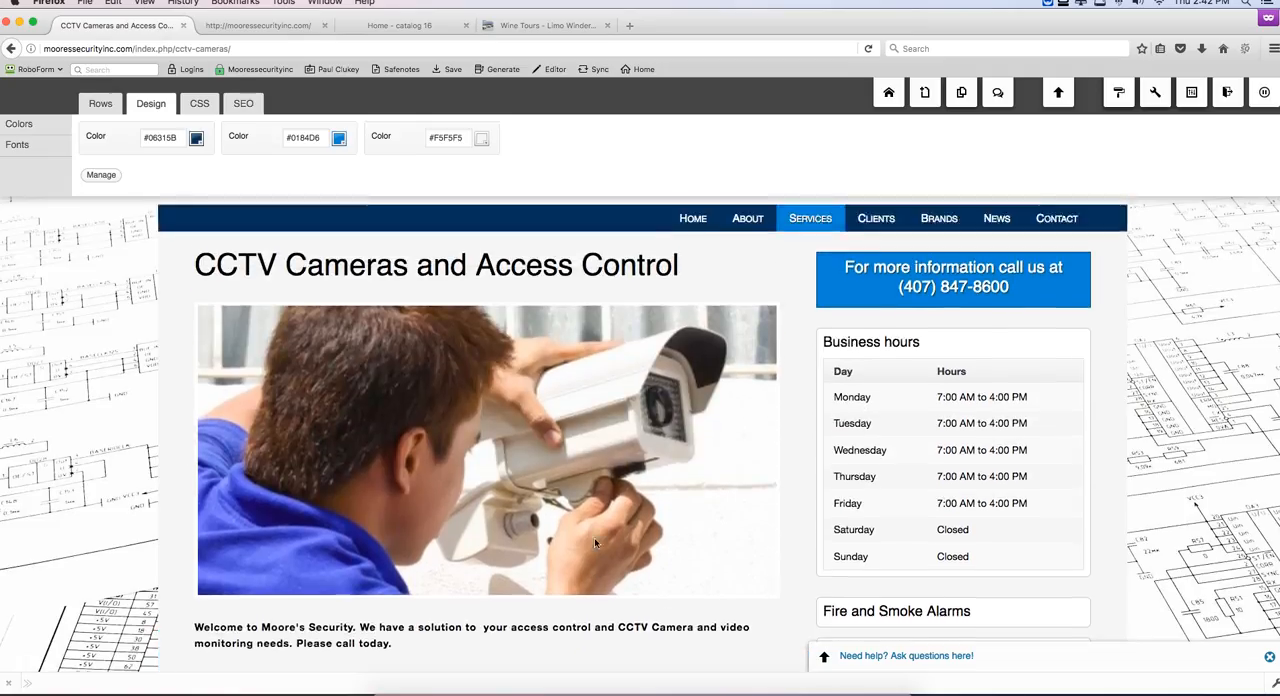
# Step: Go to the Burglar Alarms service page, replace its floor heating photo with burglar-alarm.jpg from the media library and save
pyautogui.click(826, 455)
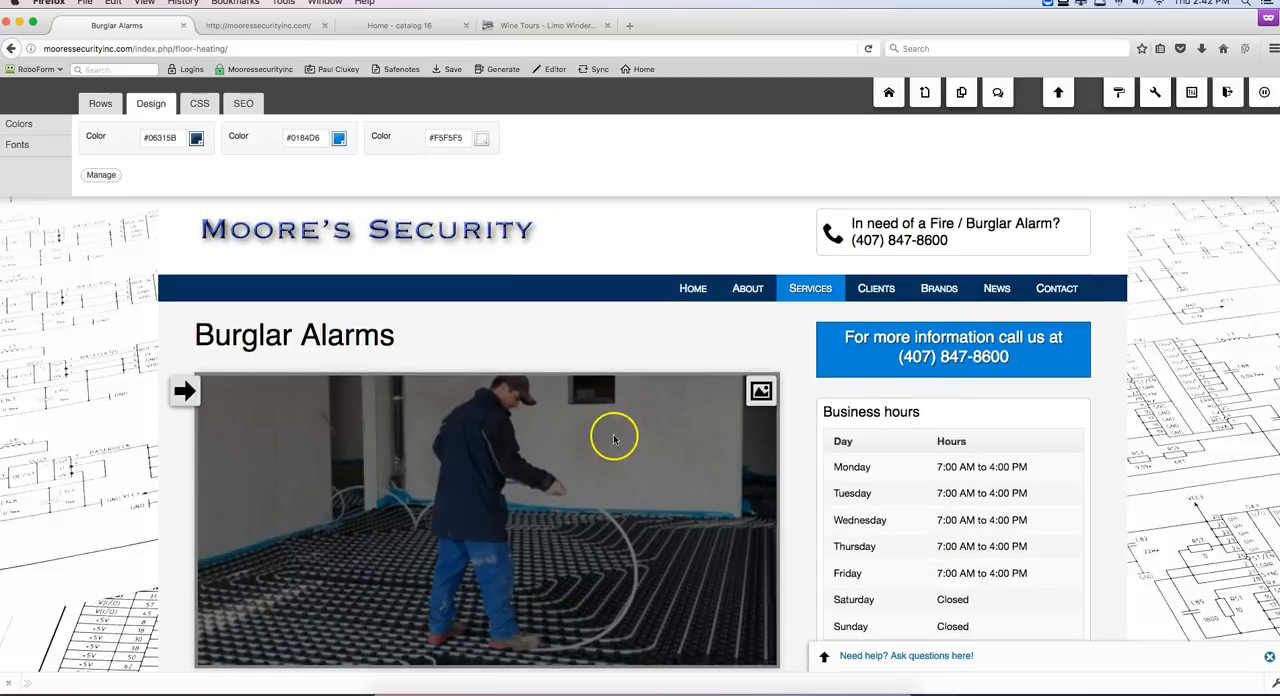
pyautogui.scroll(-2, 622, 460)
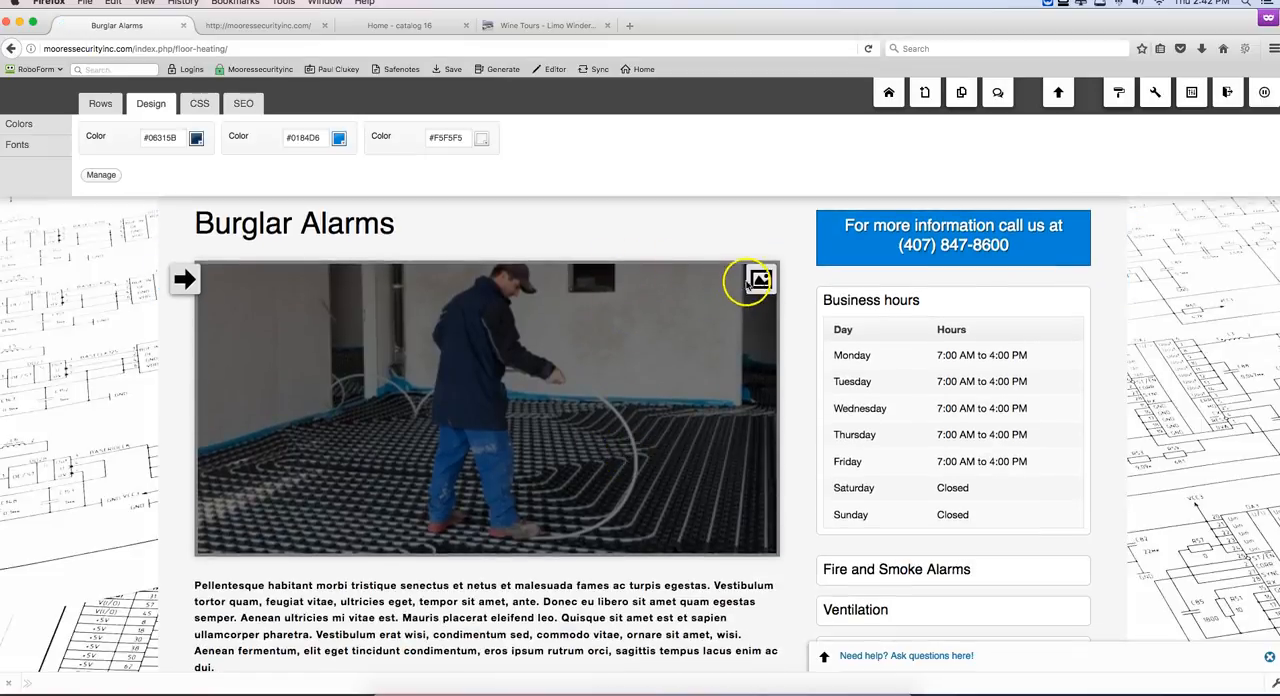
pyautogui.moveTo(760, 281)
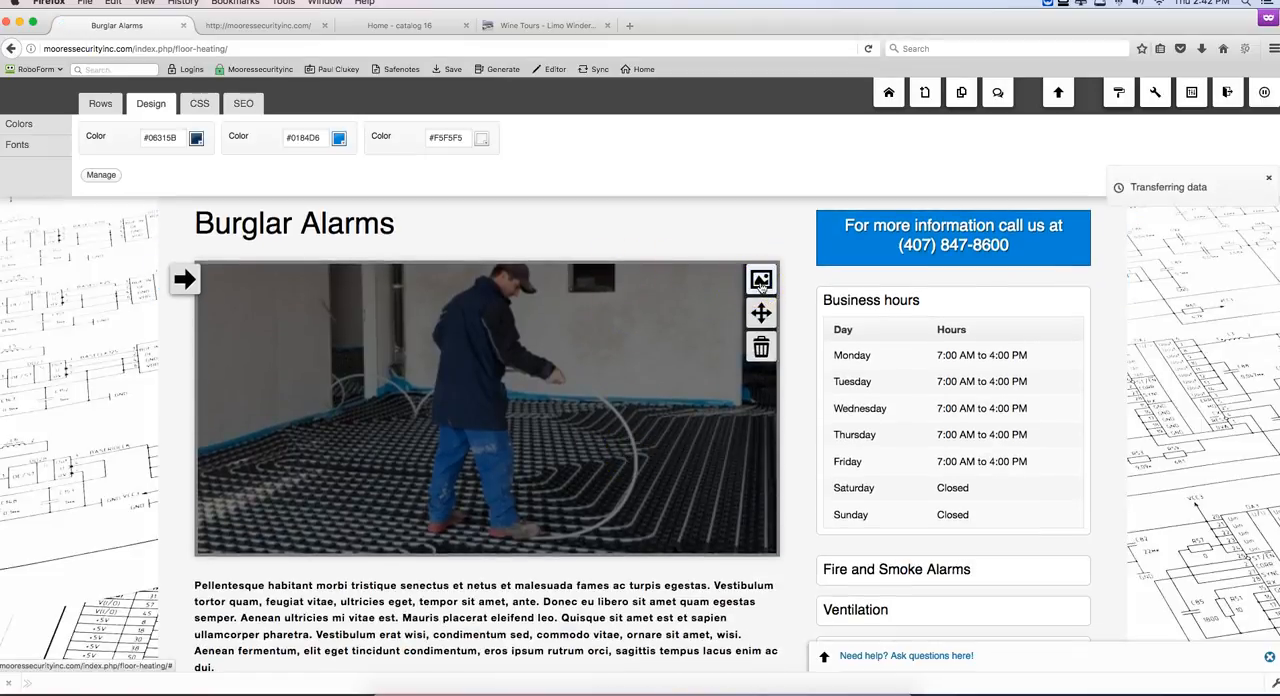
pyautogui.click(760, 281)
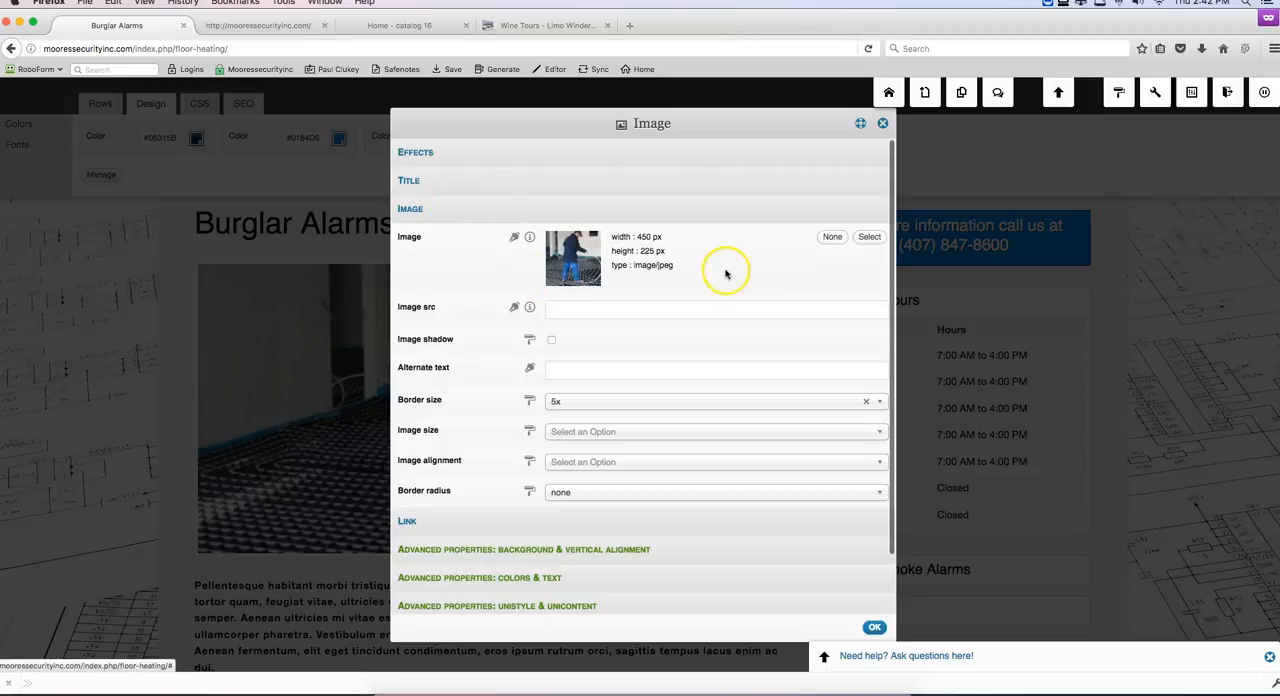
pyautogui.click(869, 237)
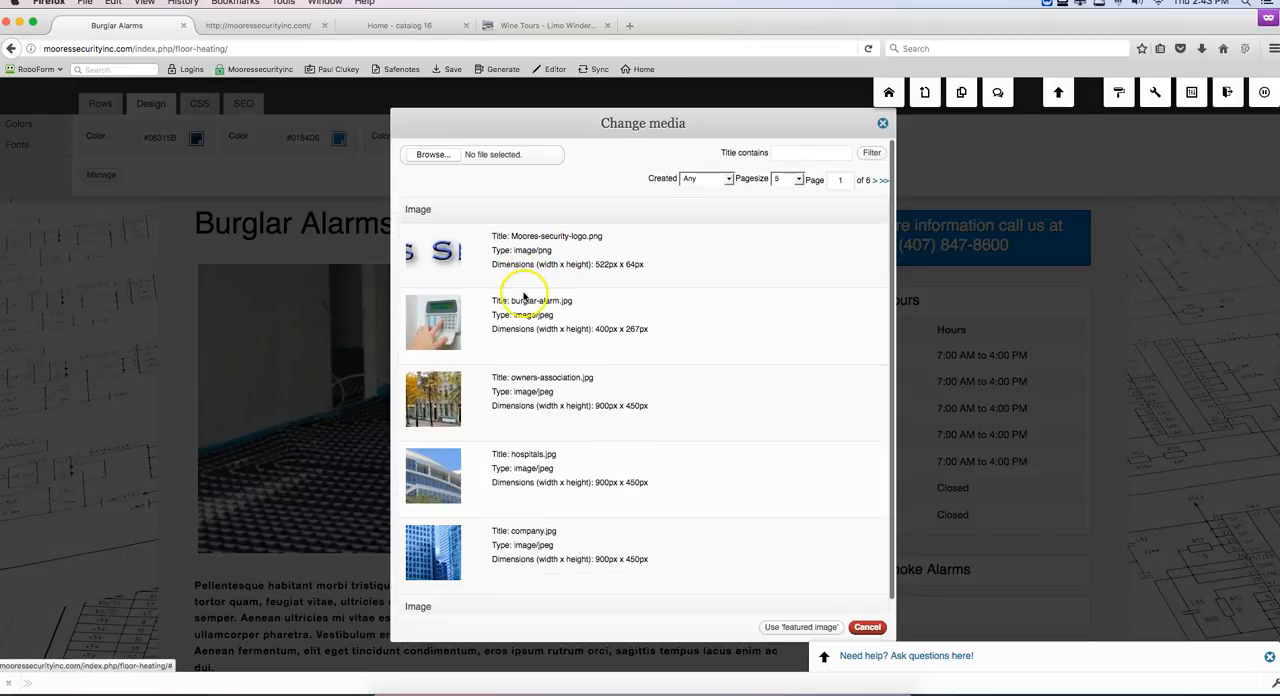
pyautogui.click(446, 322)
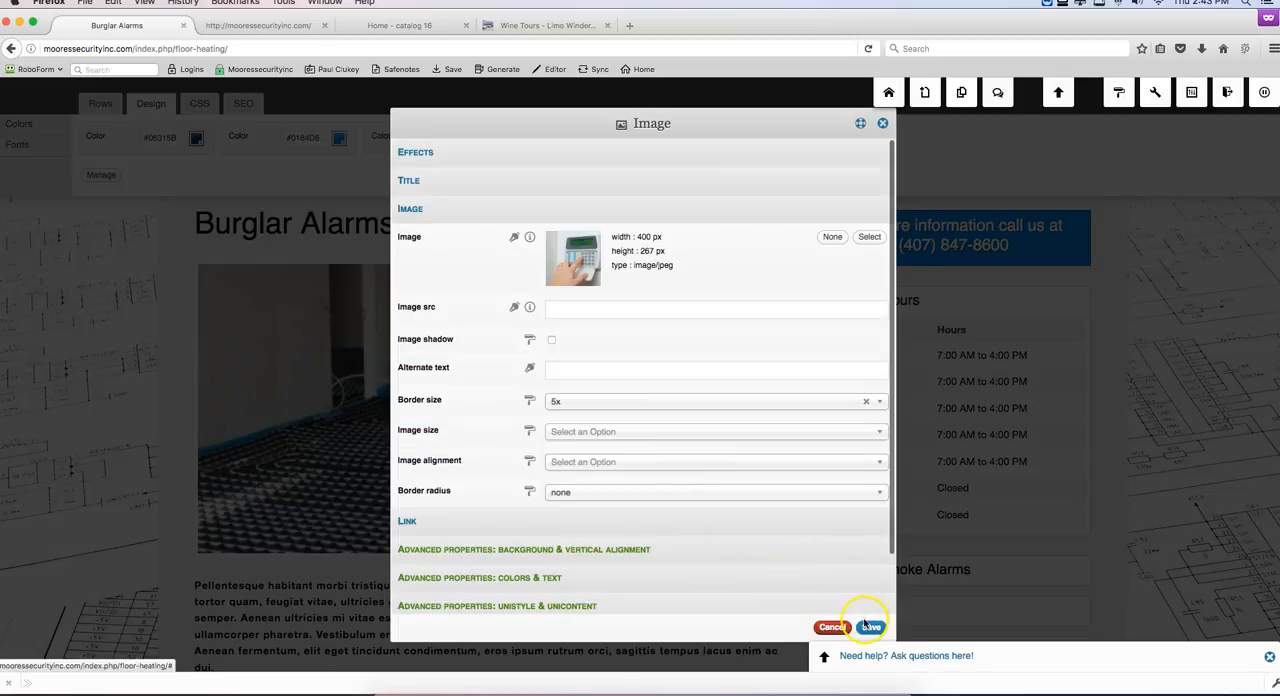
pyautogui.click(455, 184)
pyautogui.click(530, 154)
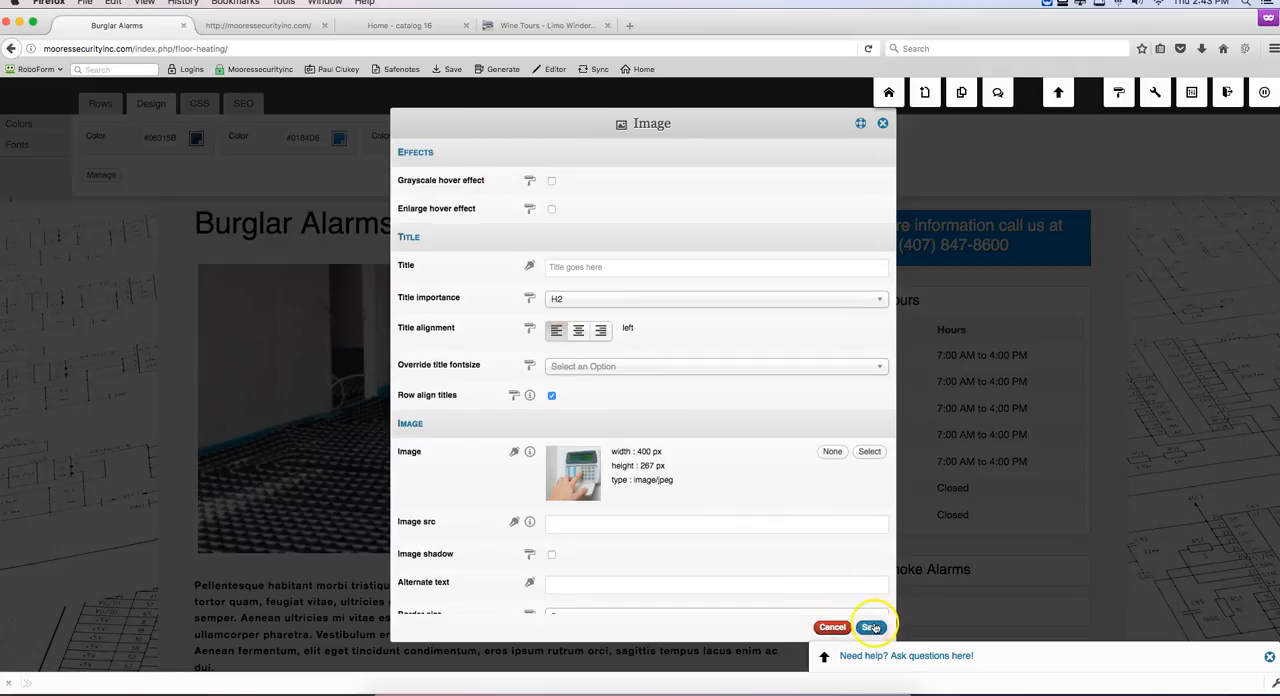
pyautogui.scroll(-1, 766, 434)
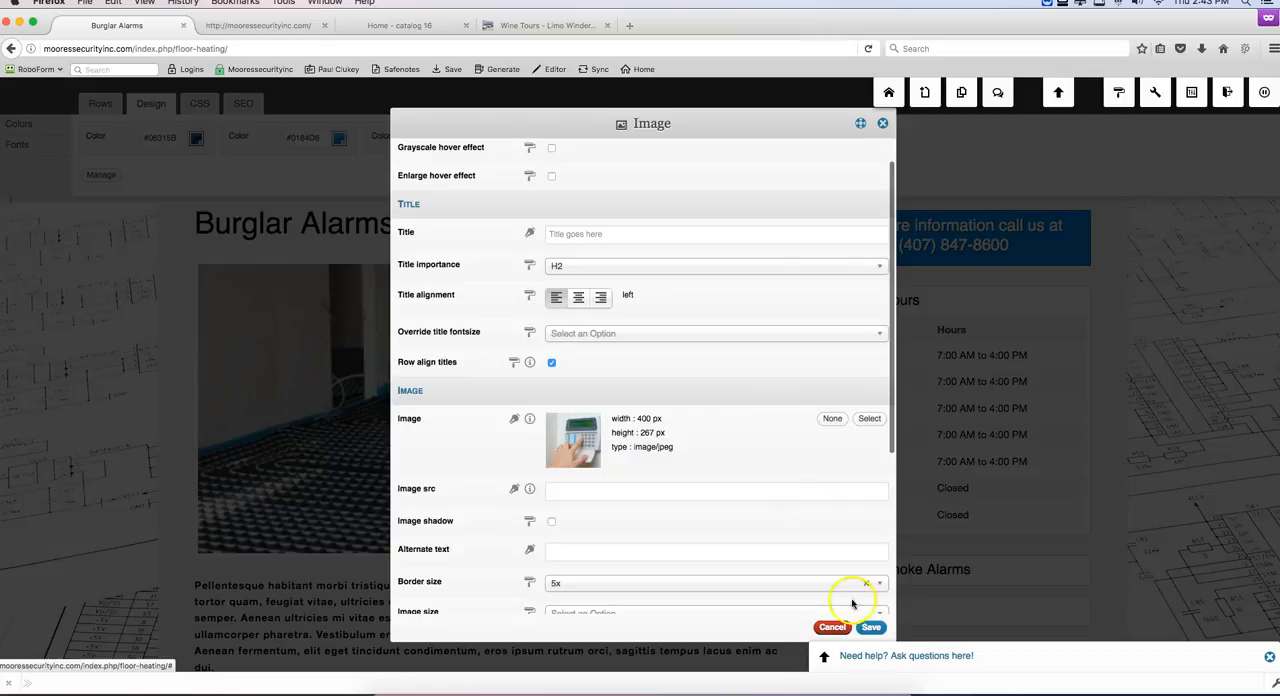
pyautogui.click(872, 627)
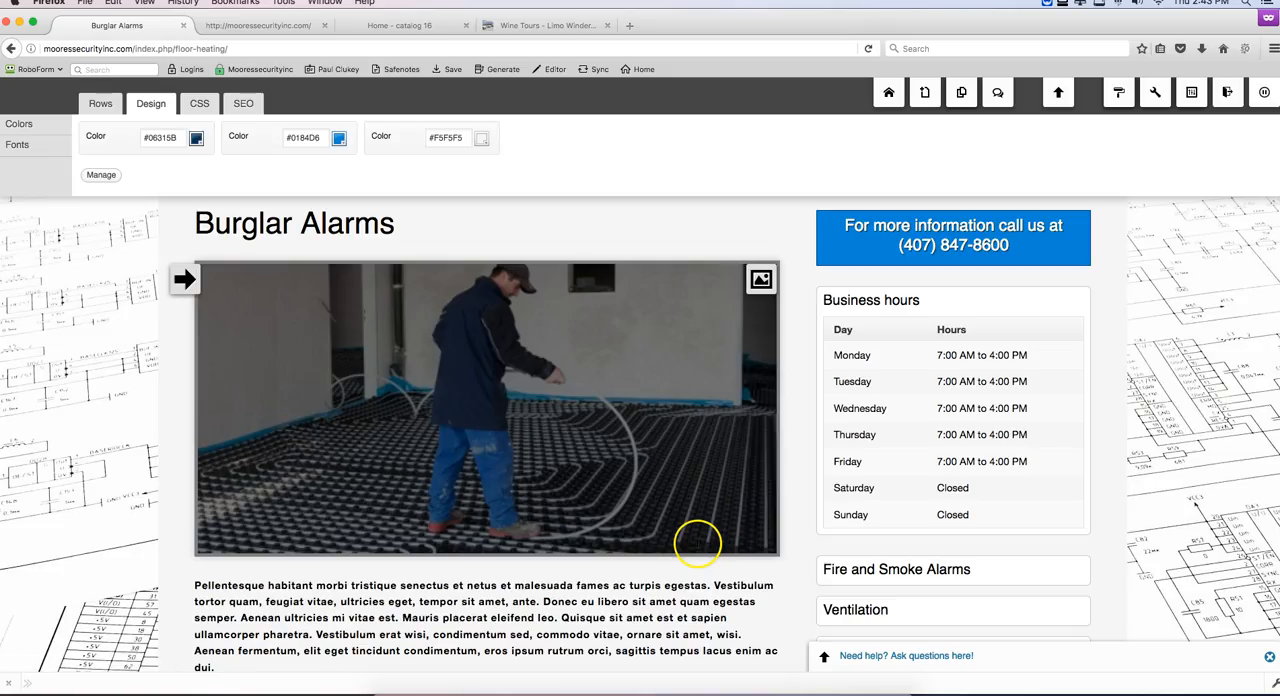
# Step: Open the page settings from the Burglar Alarms title, set the internet address to "theft-alarms" and save
pyautogui.scroll(-3, 600, 540)
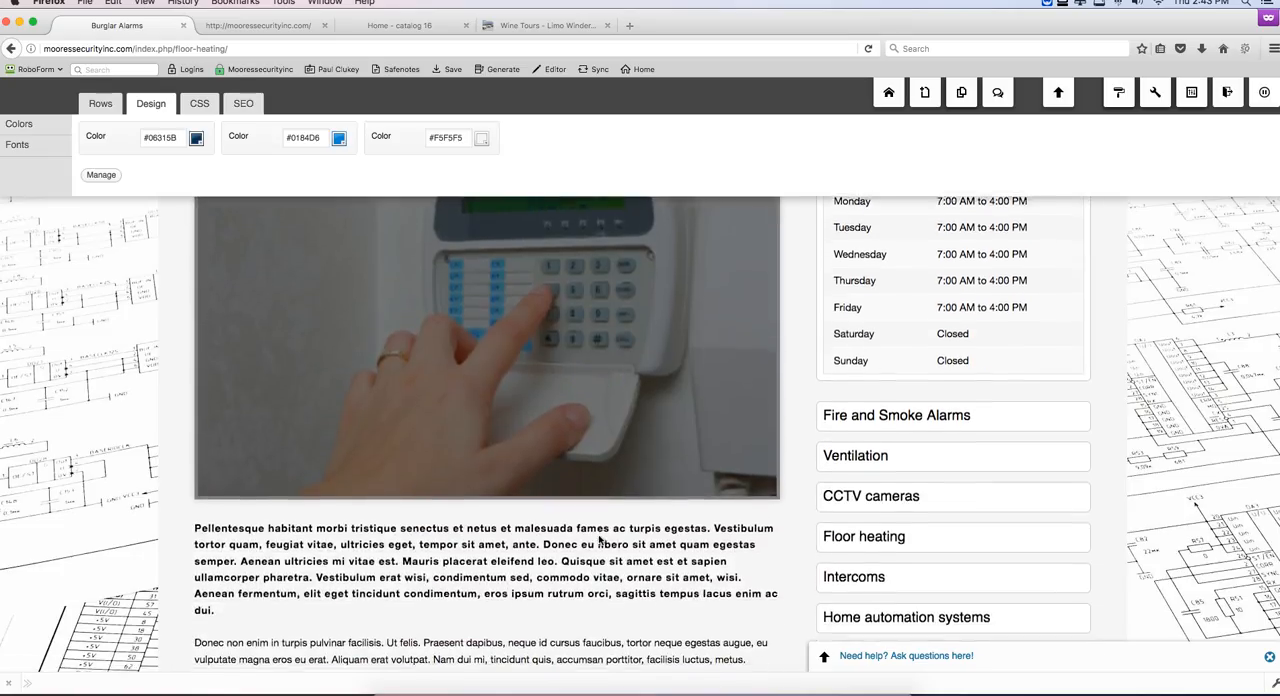
pyautogui.moveTo(760, 540)
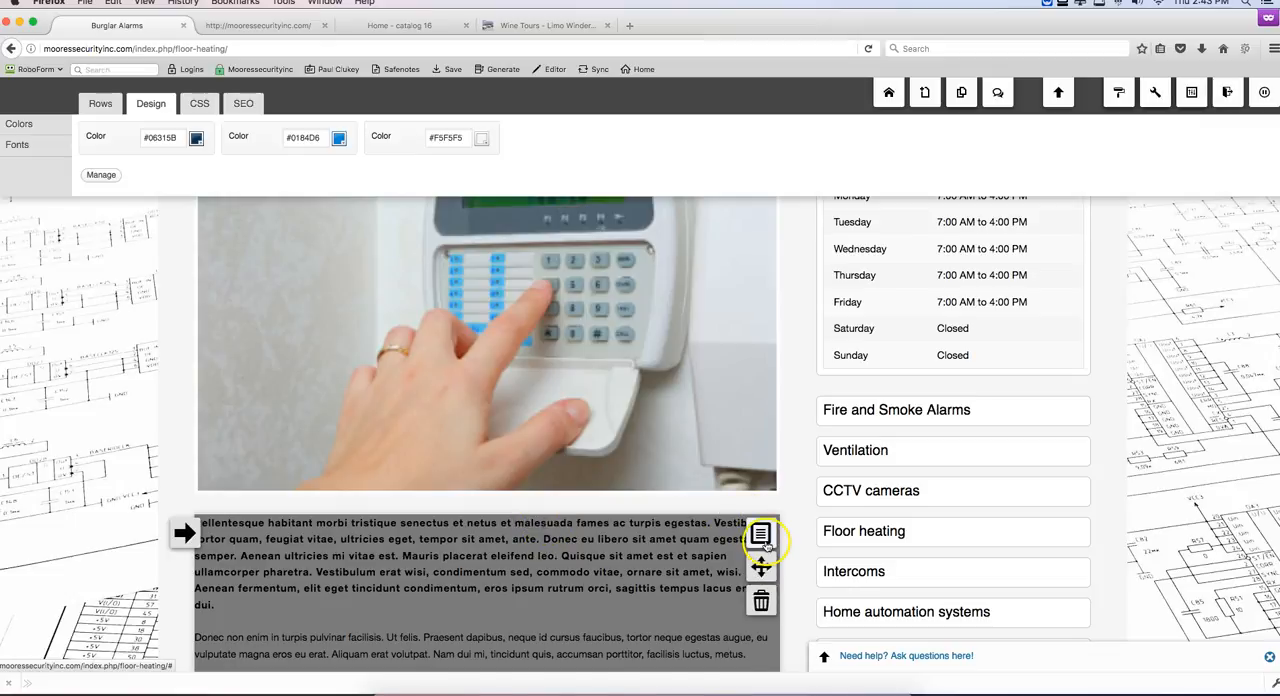
pyautogui.scroll(5, 720, 470)
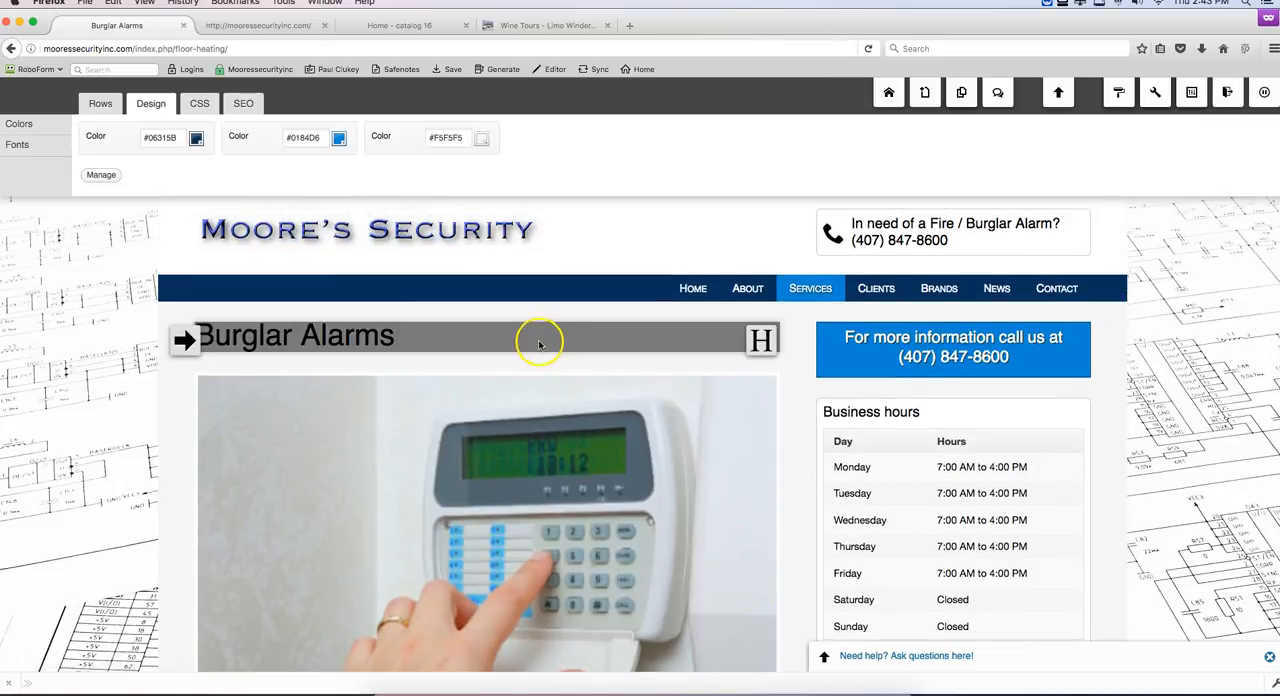
pyautogui.click(538, 343)
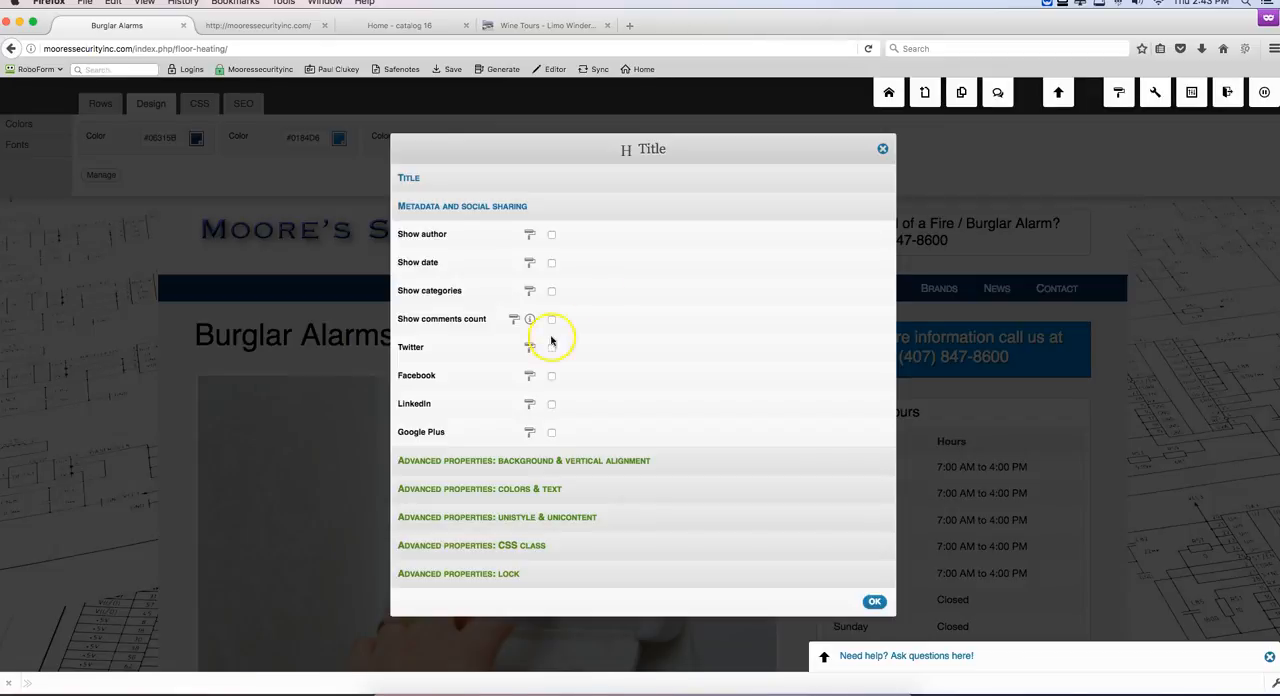
pyautogui.click(417, 178)
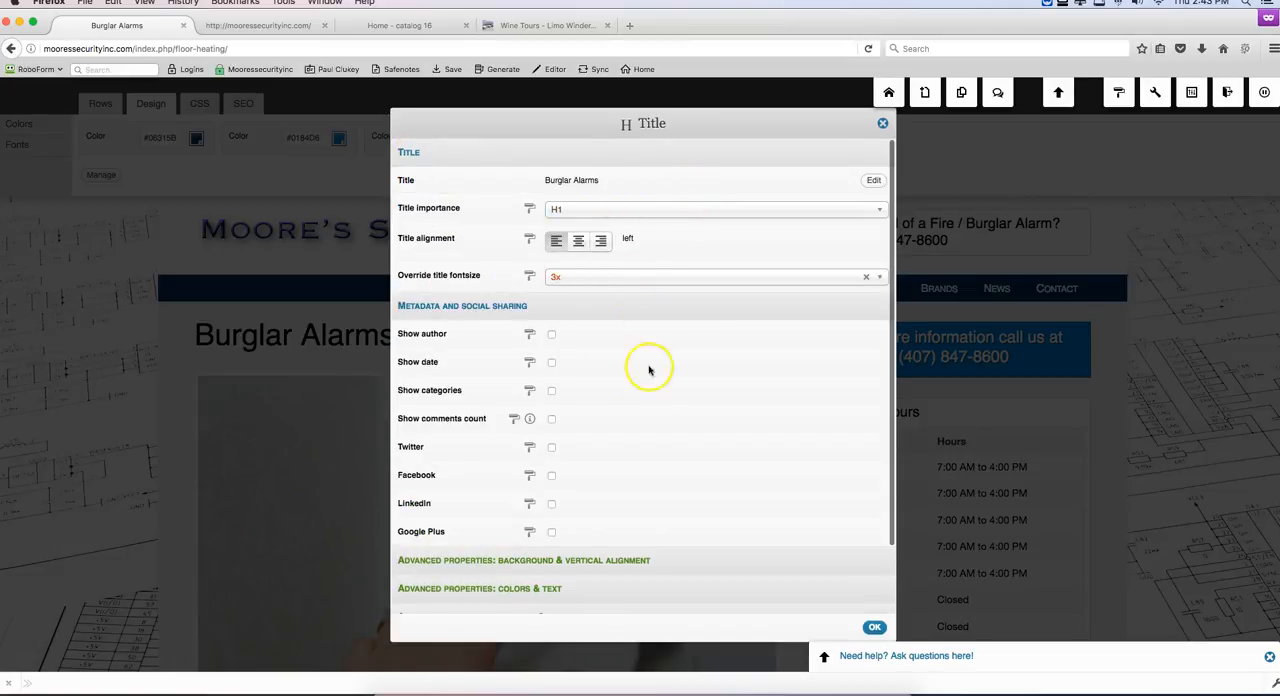
pyautogui.scroll(-1, 583, 525)
pyautogui.scroll(1, 621, 410)
pyautogui.click(873, 180)
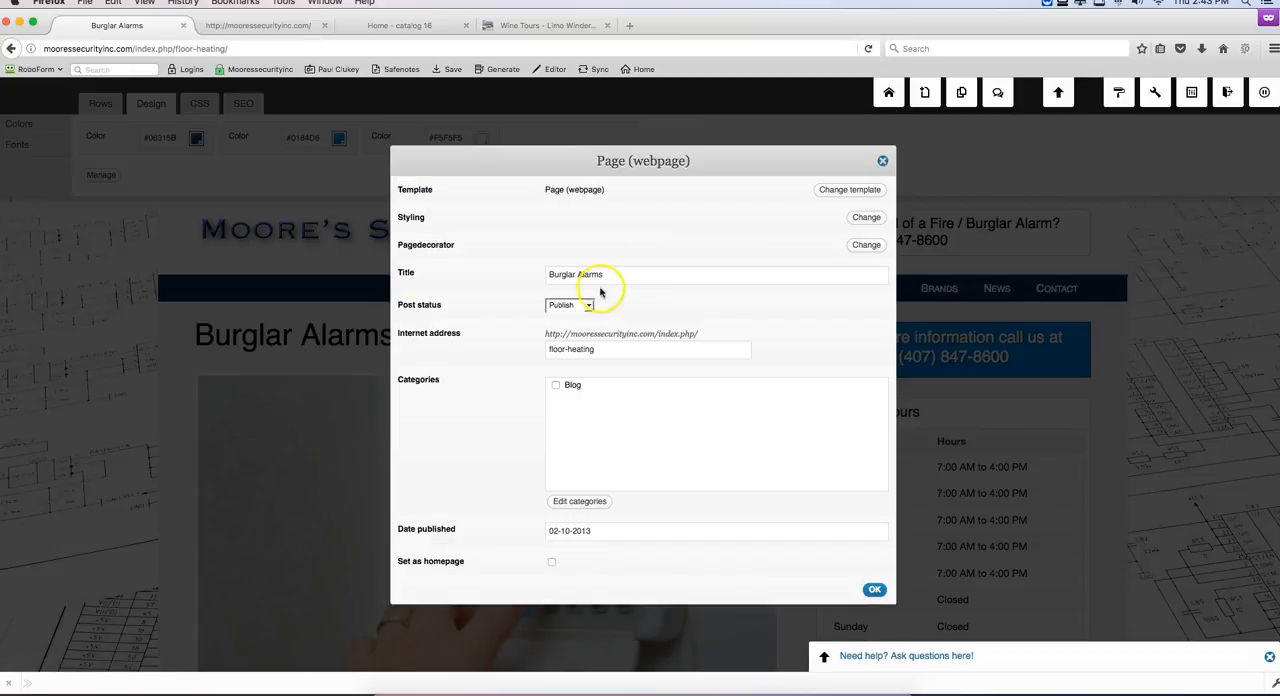
pyautogui.write('n')
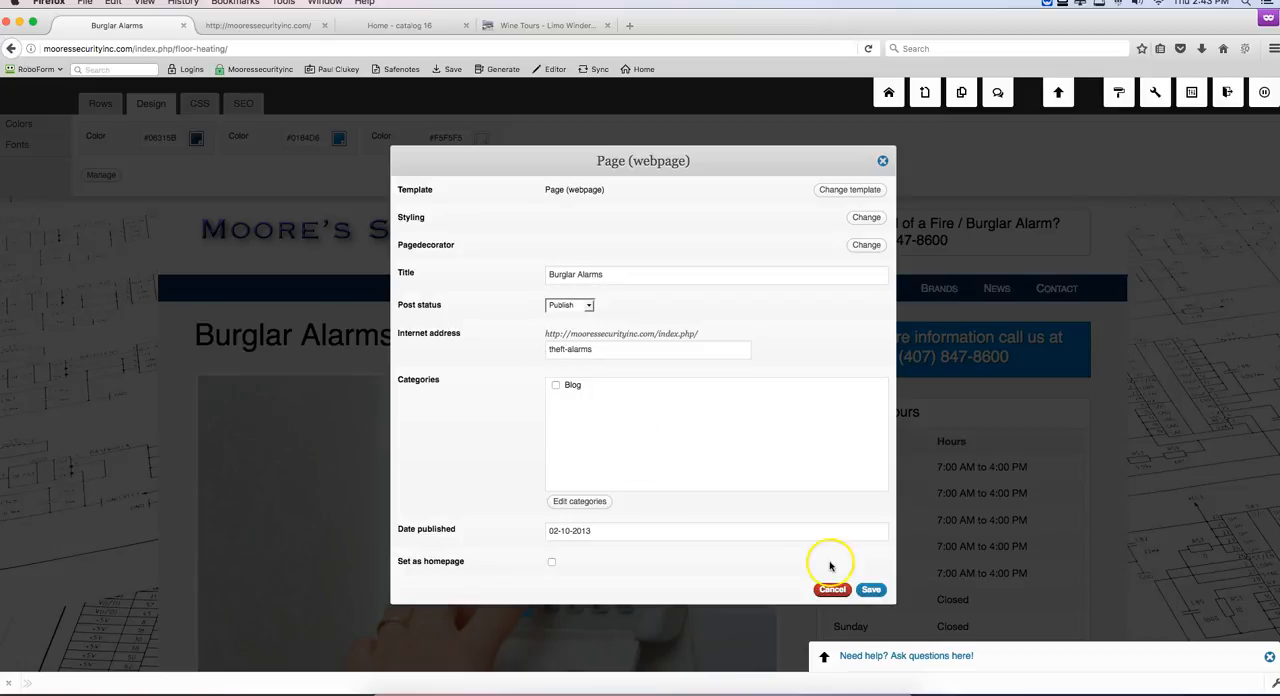
pyautogui.click(871, 590)
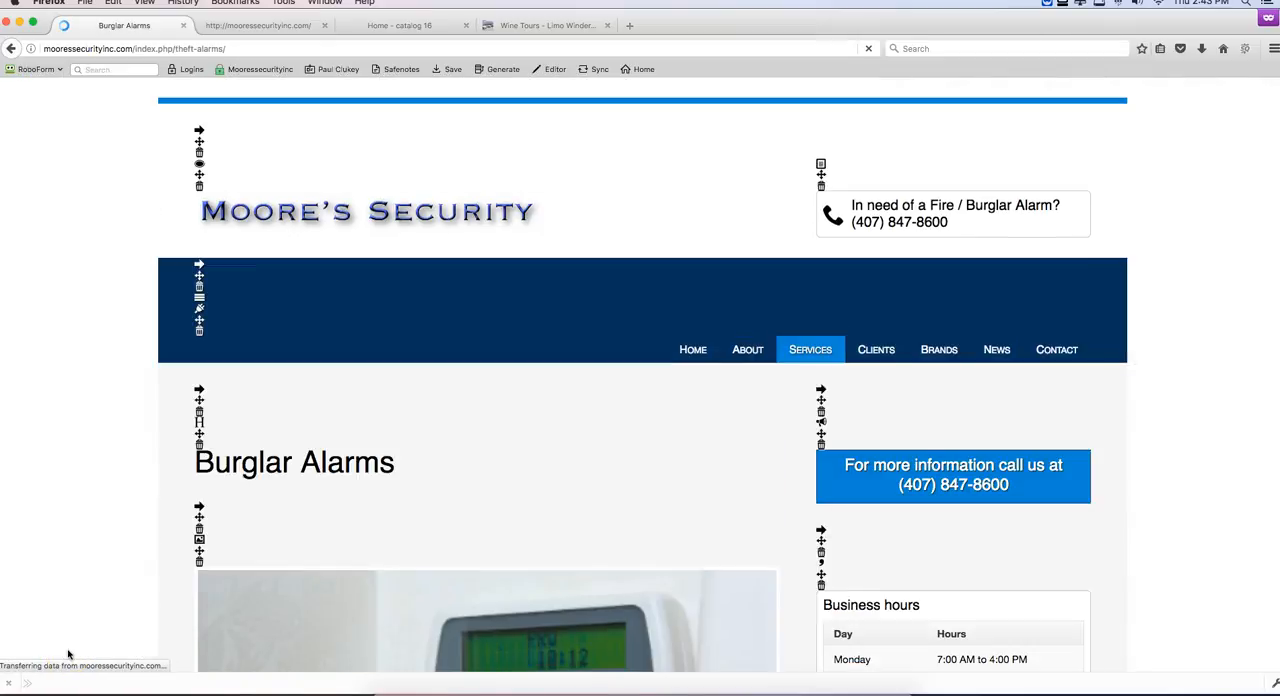
pyautogui.scroll(-2, 187, 618)
pyautogui.scroll(-3, 187, 618)
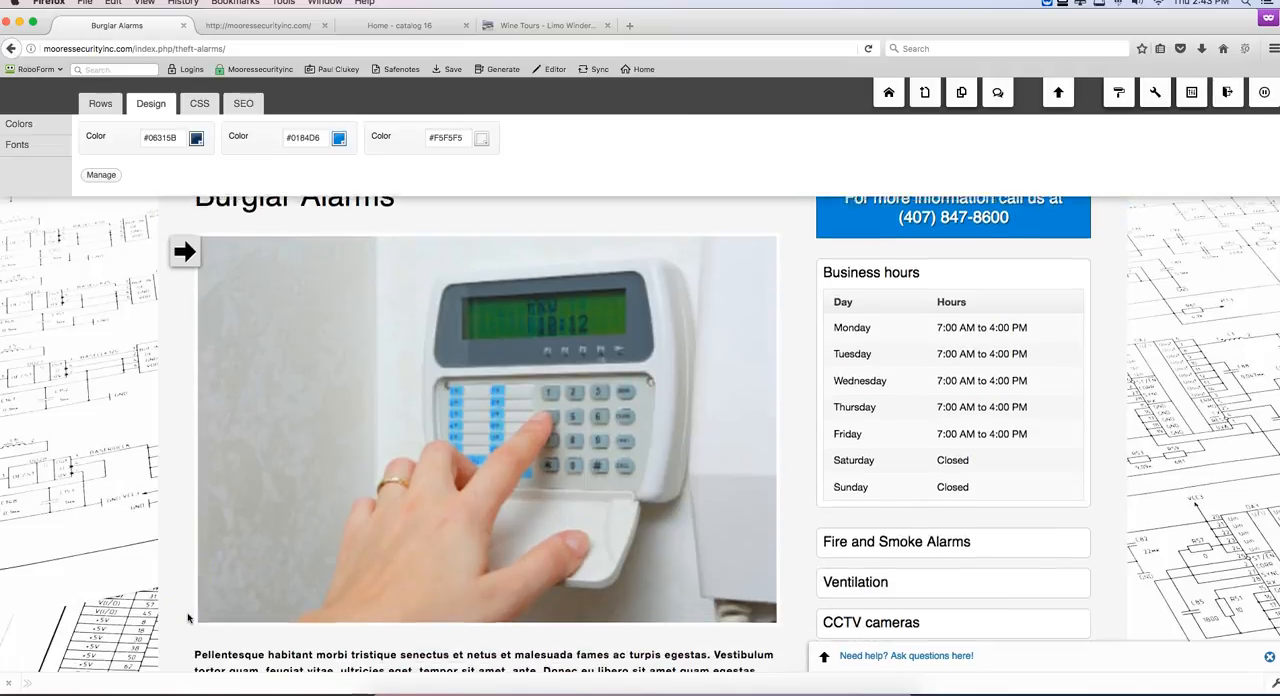